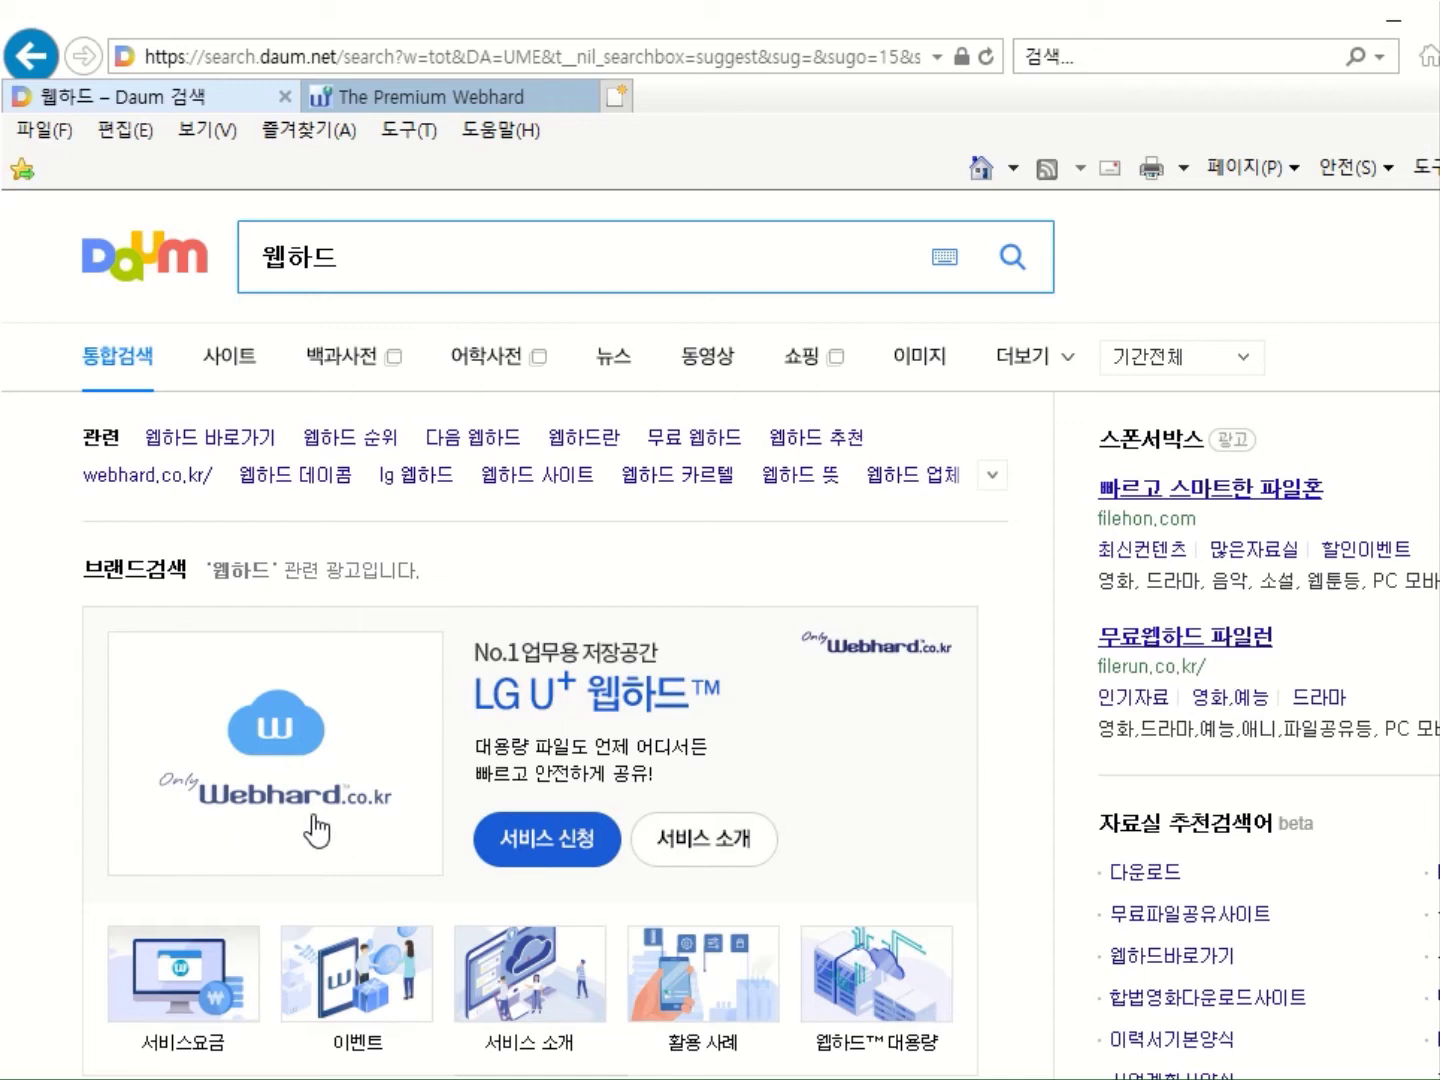
Switch Internet Explorer to the Premium Webhard tab showing the Webhard.co.kr home page.
click(449, 106)
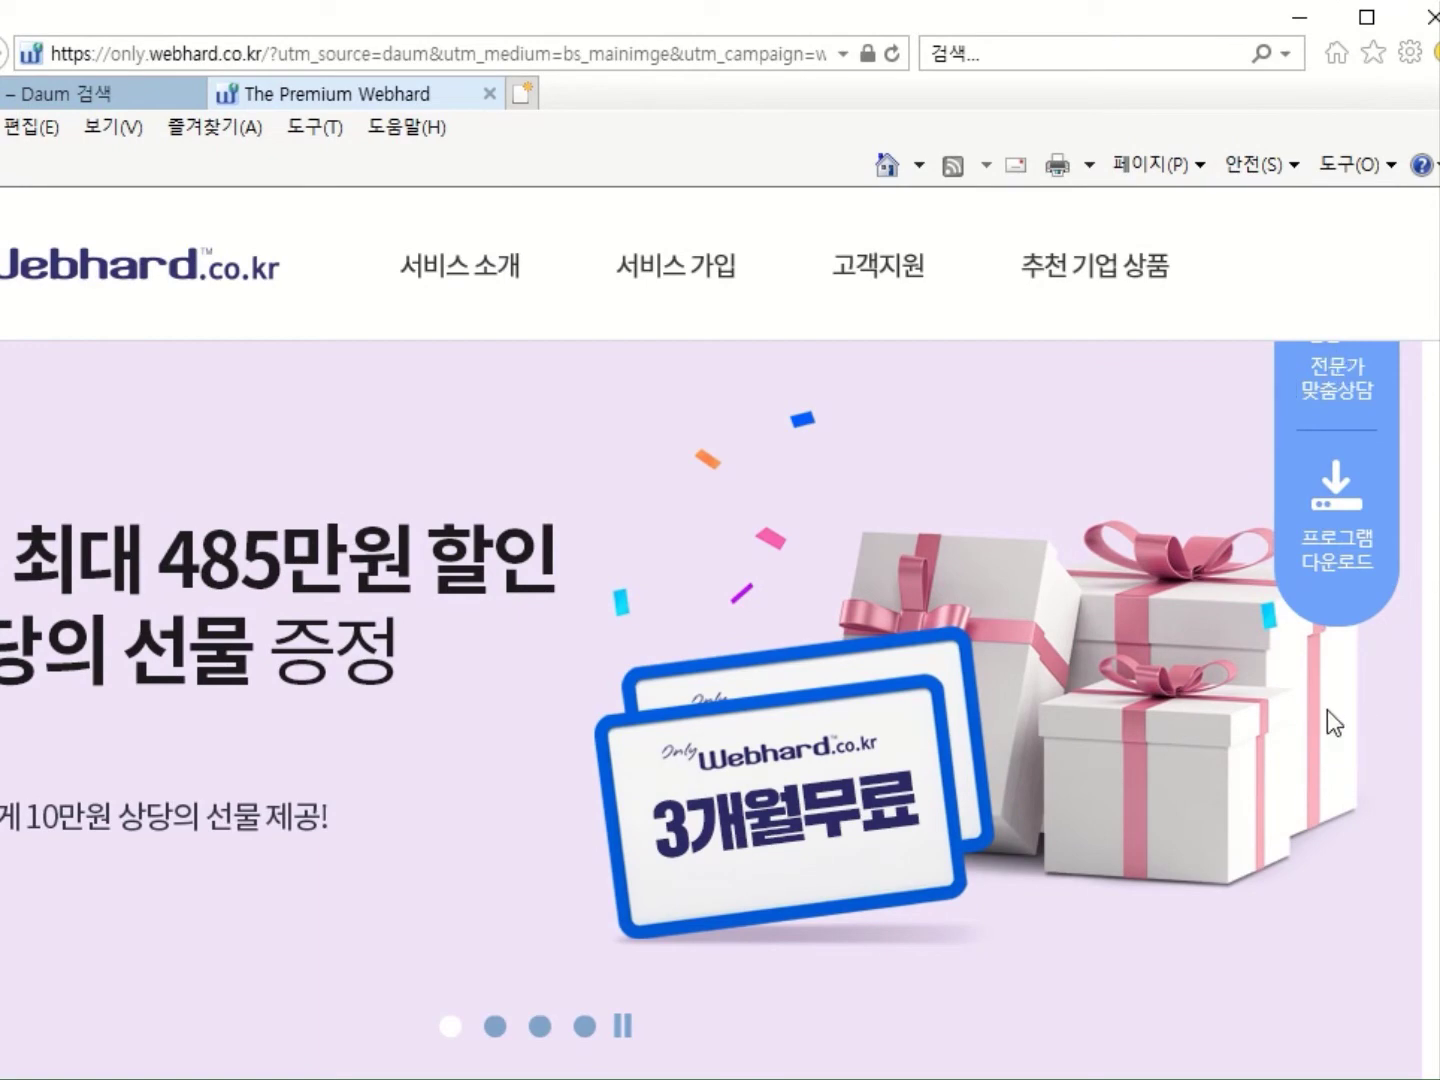
View the Webhard program download page's client table, then minimize the browser to the desktop.
click(1344, 568)
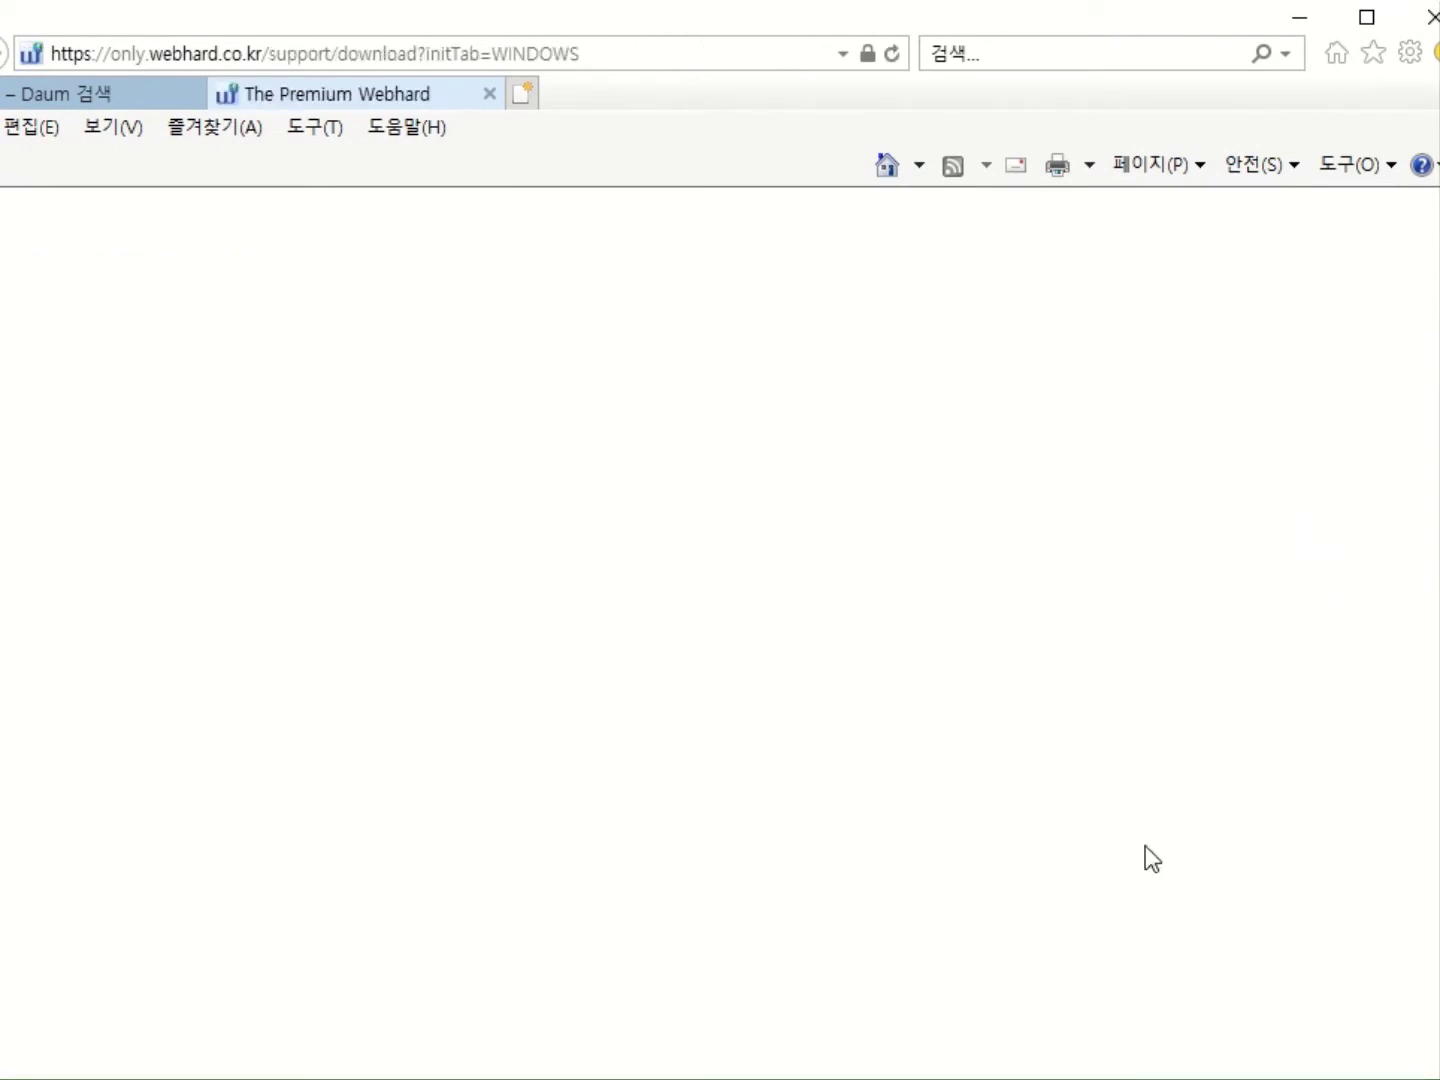
scroll(1140, 887, down, 5)
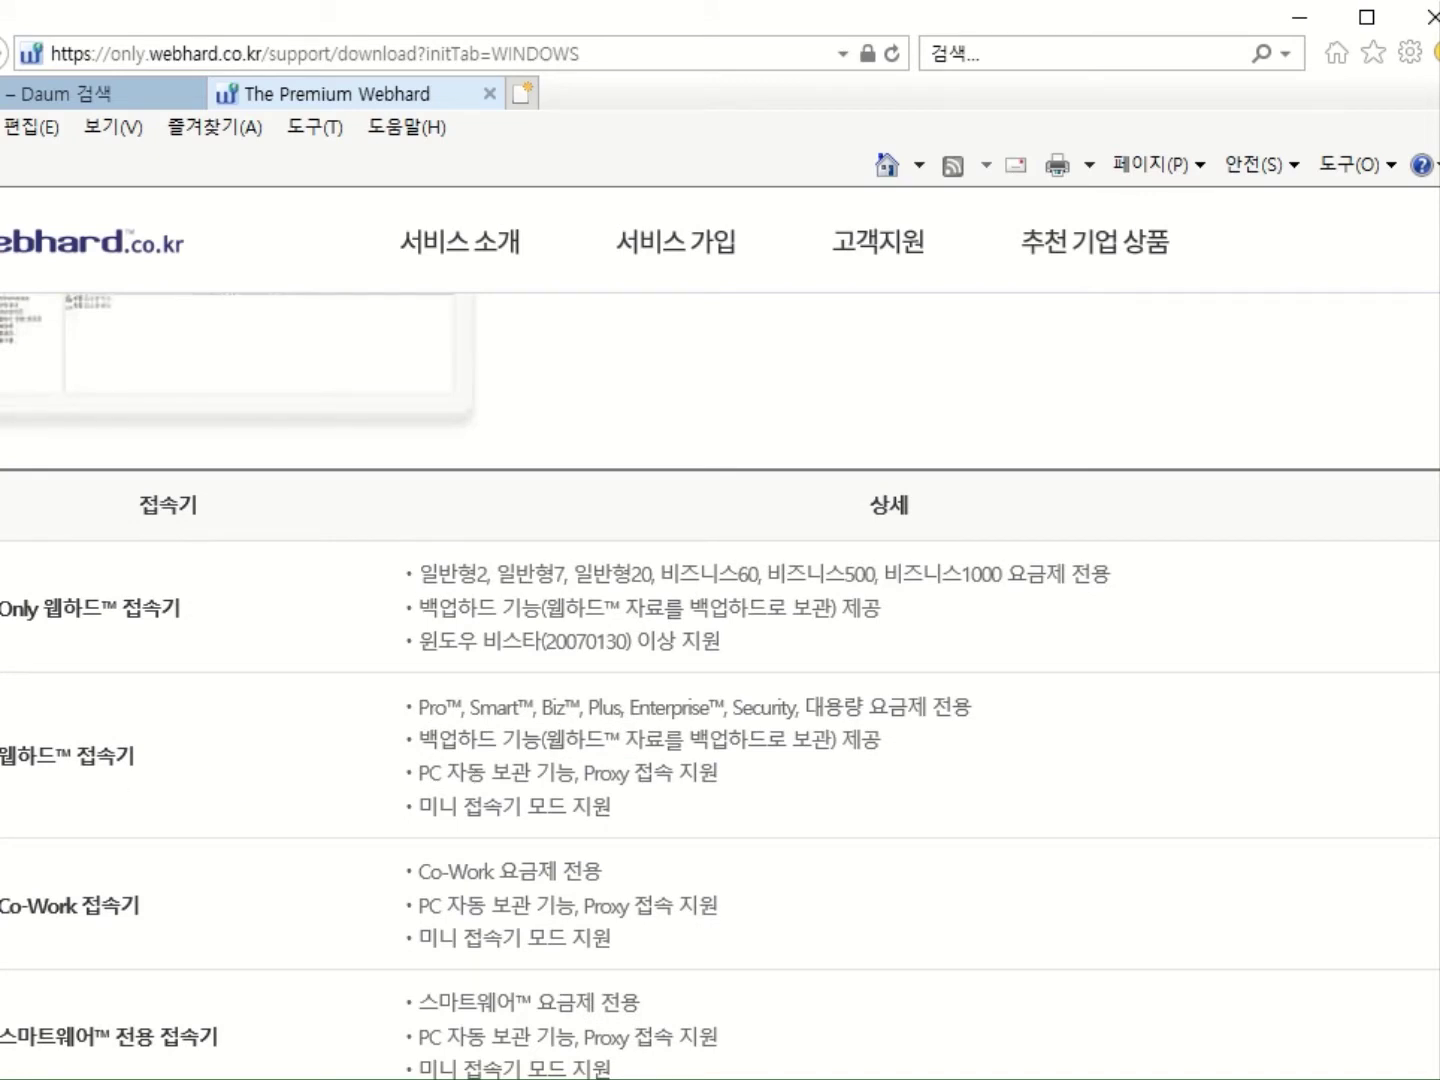
scroll(720, 687, right, 3)
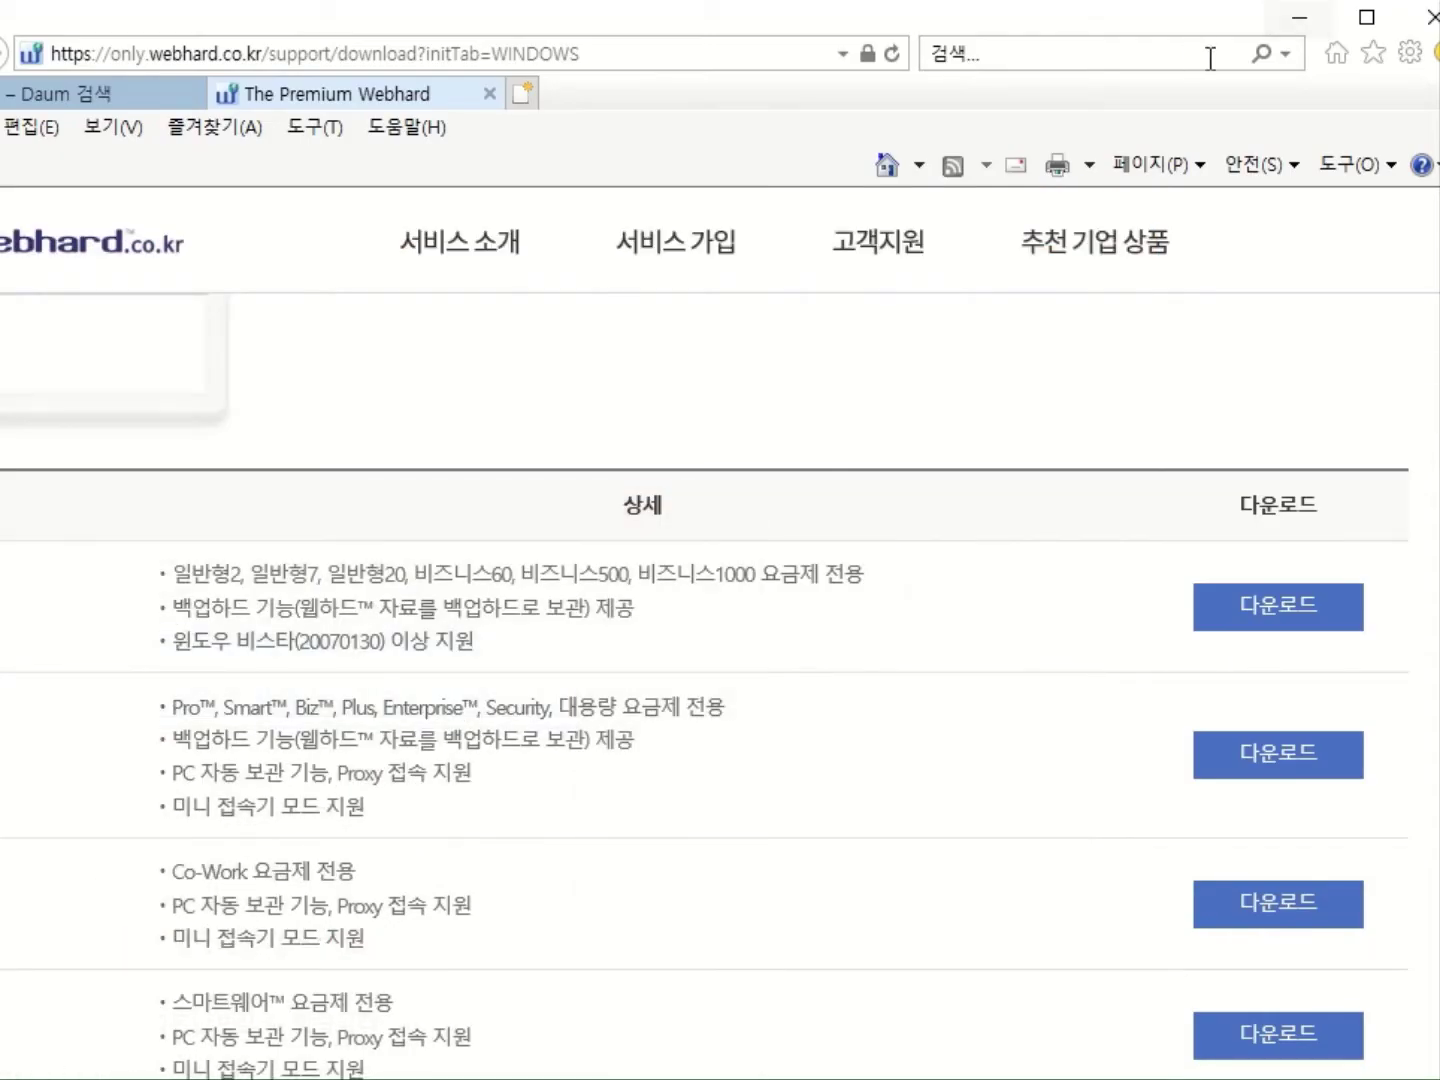
click(1300, 18)
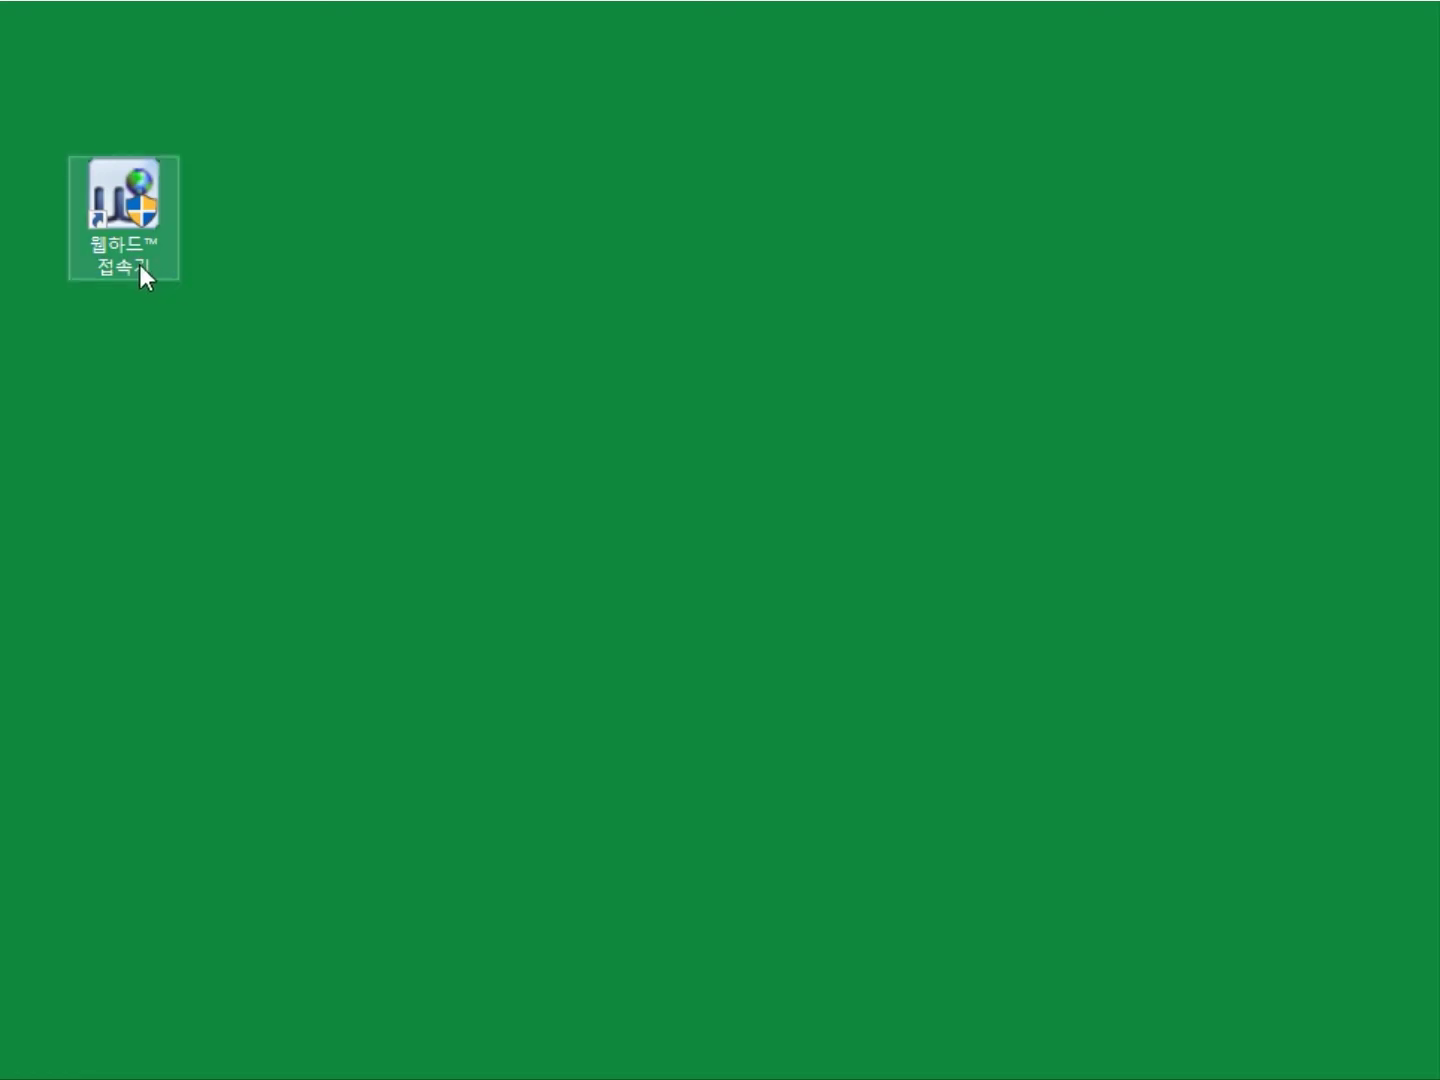
Launch 웹하드™ 접속기 as administrator and log in with the guest account ID and password.
double_click(152, 221)
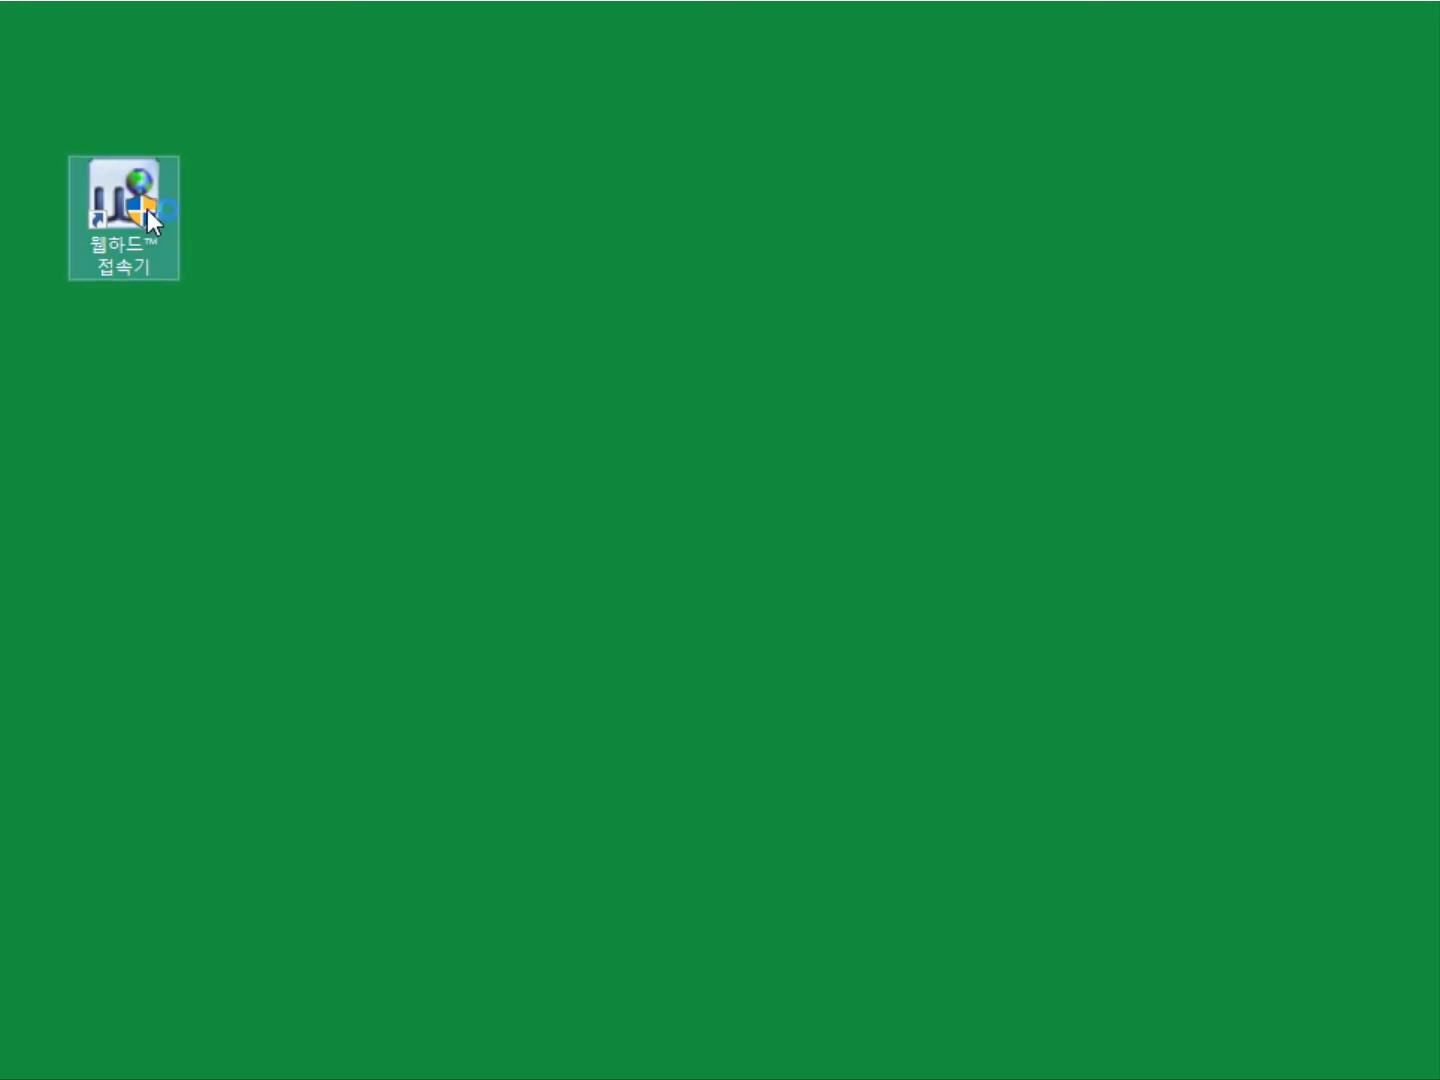
click(305, 700)
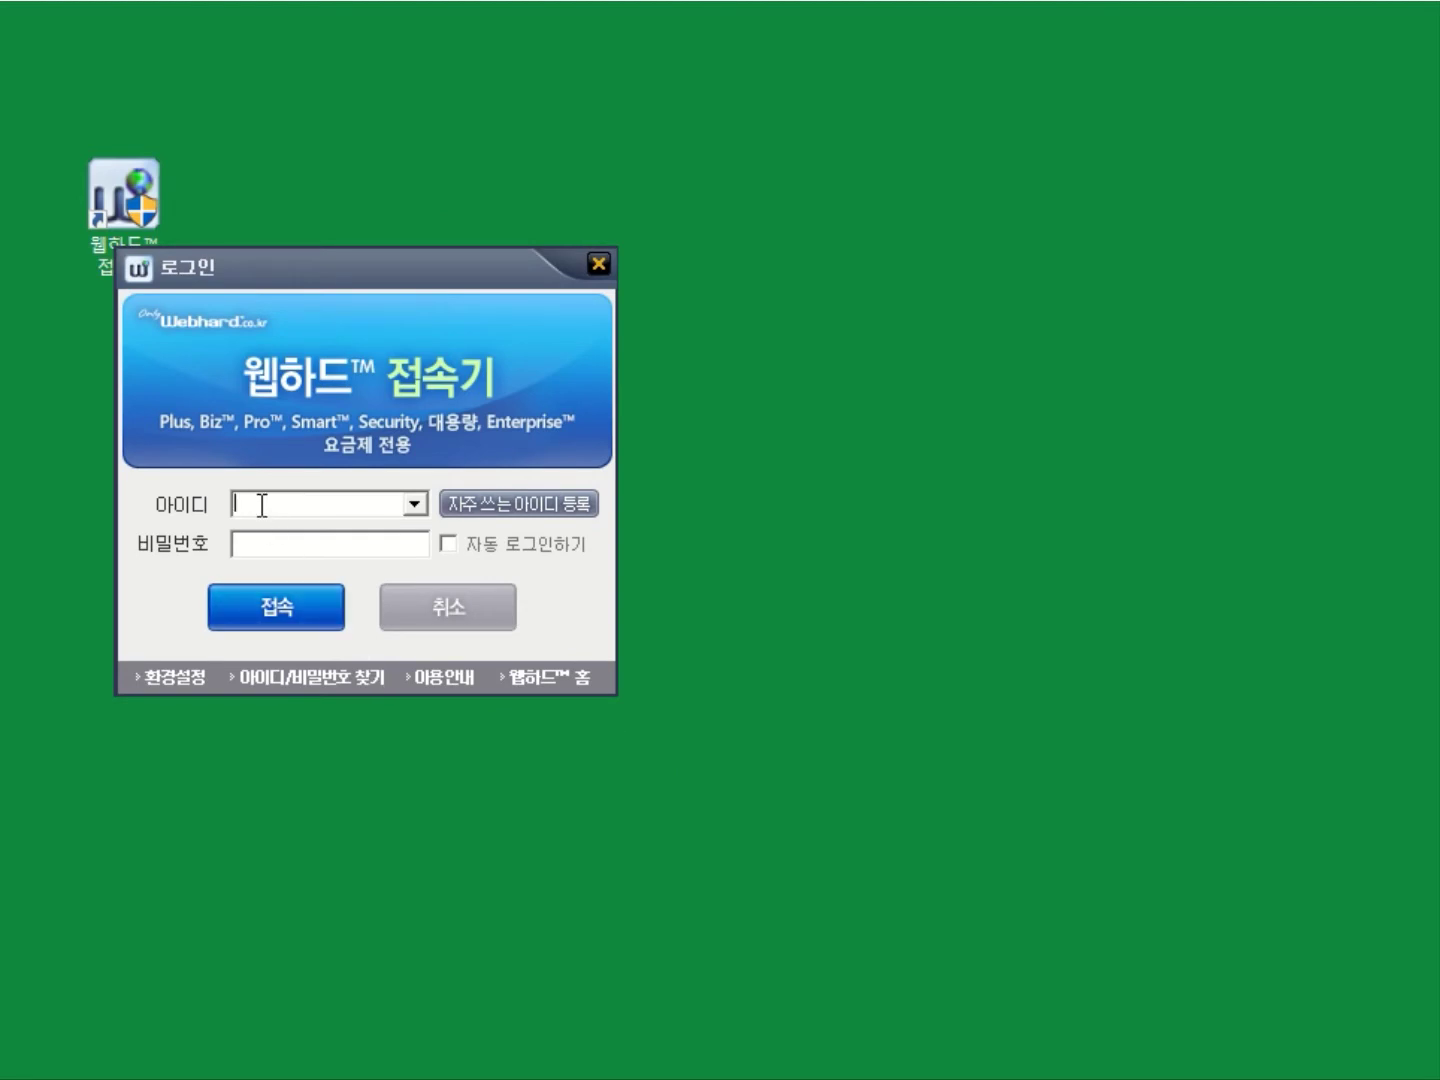
text(erpguest)
click(240, 544)
text(*******)
click(302, 617)
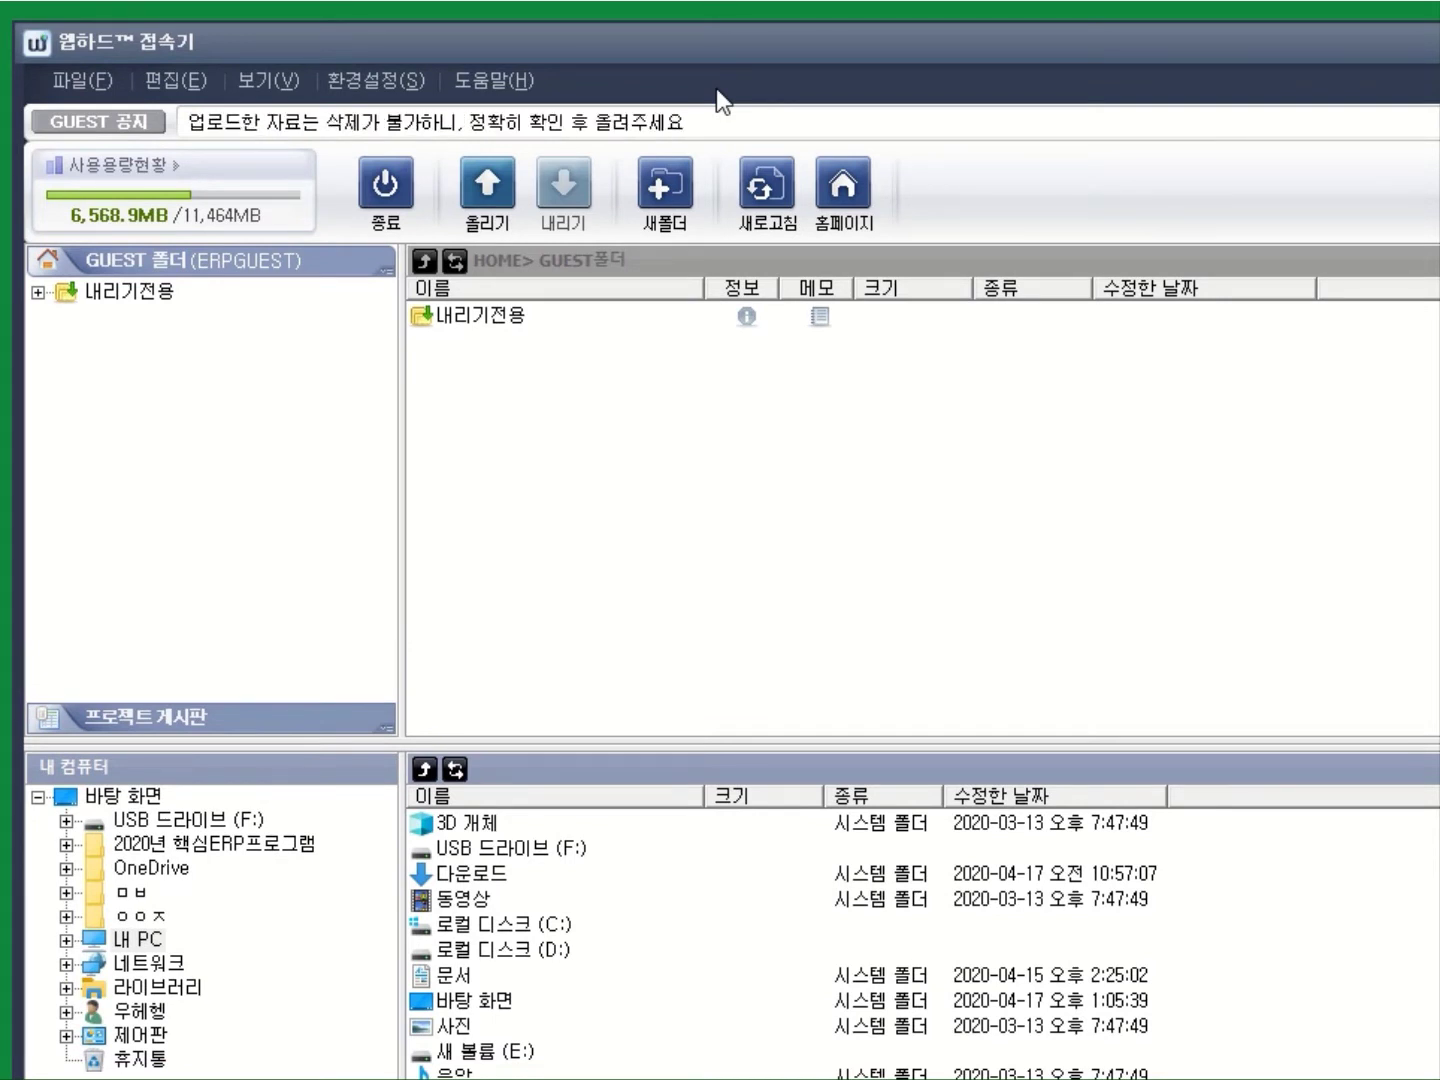
Download 2020년 핵심ERP프로그램.zip from 내리기전용 > GUEST그룹 > 프로그램 설치 파일 to the Desktop.
double_click(483, 318)
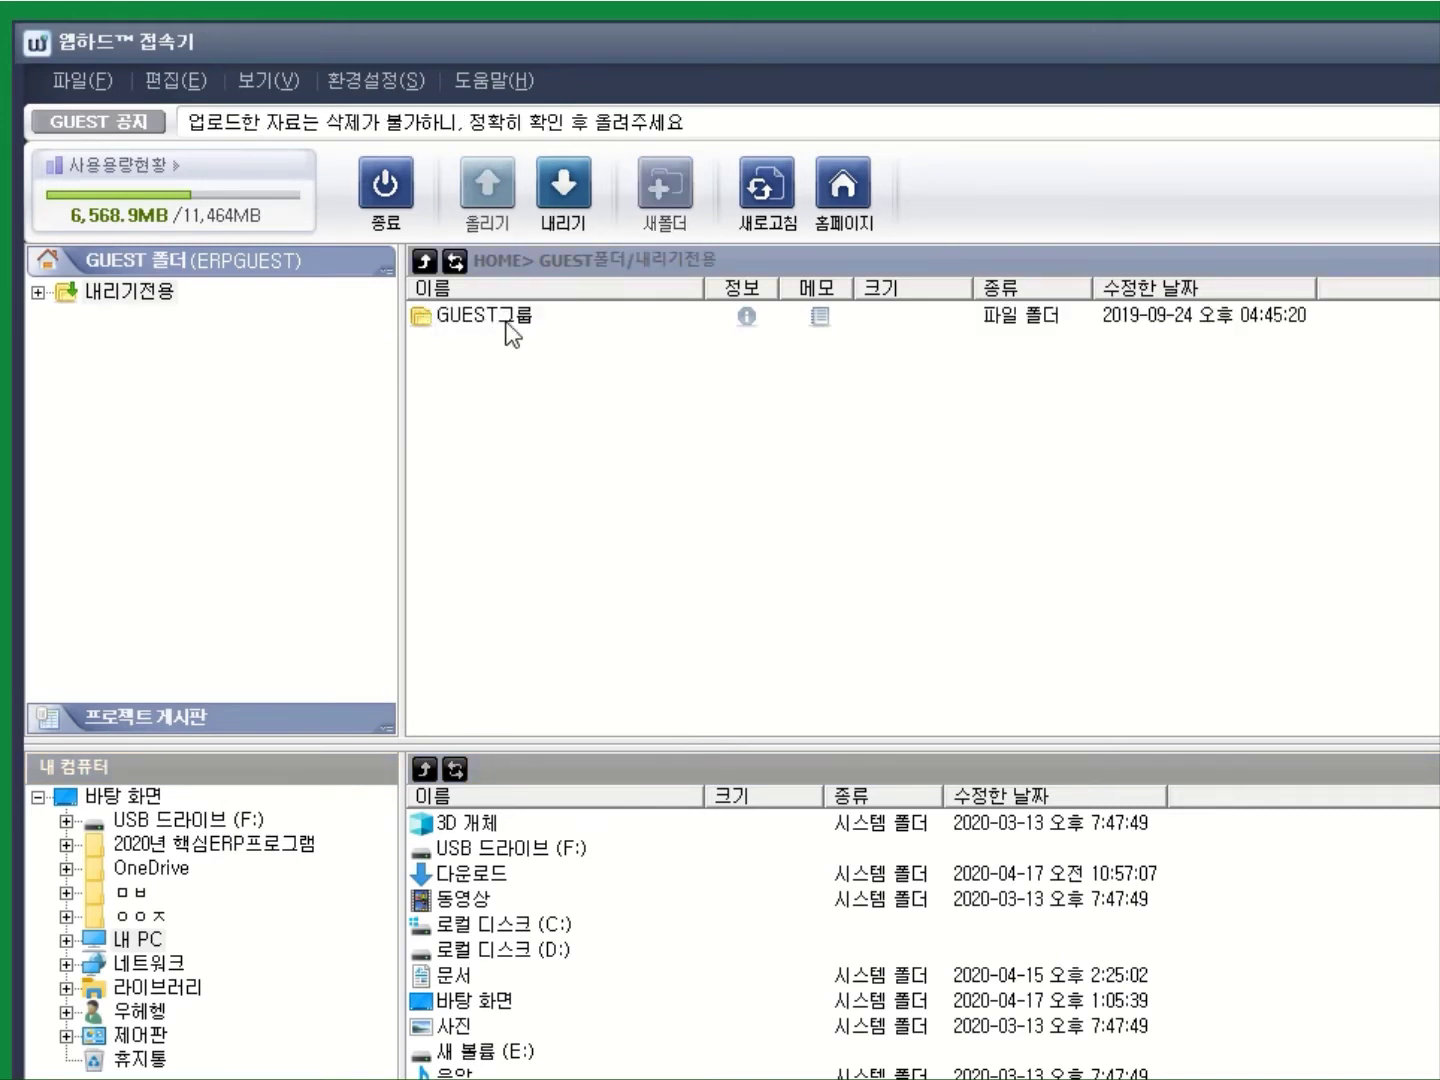
double_click(506, 322)
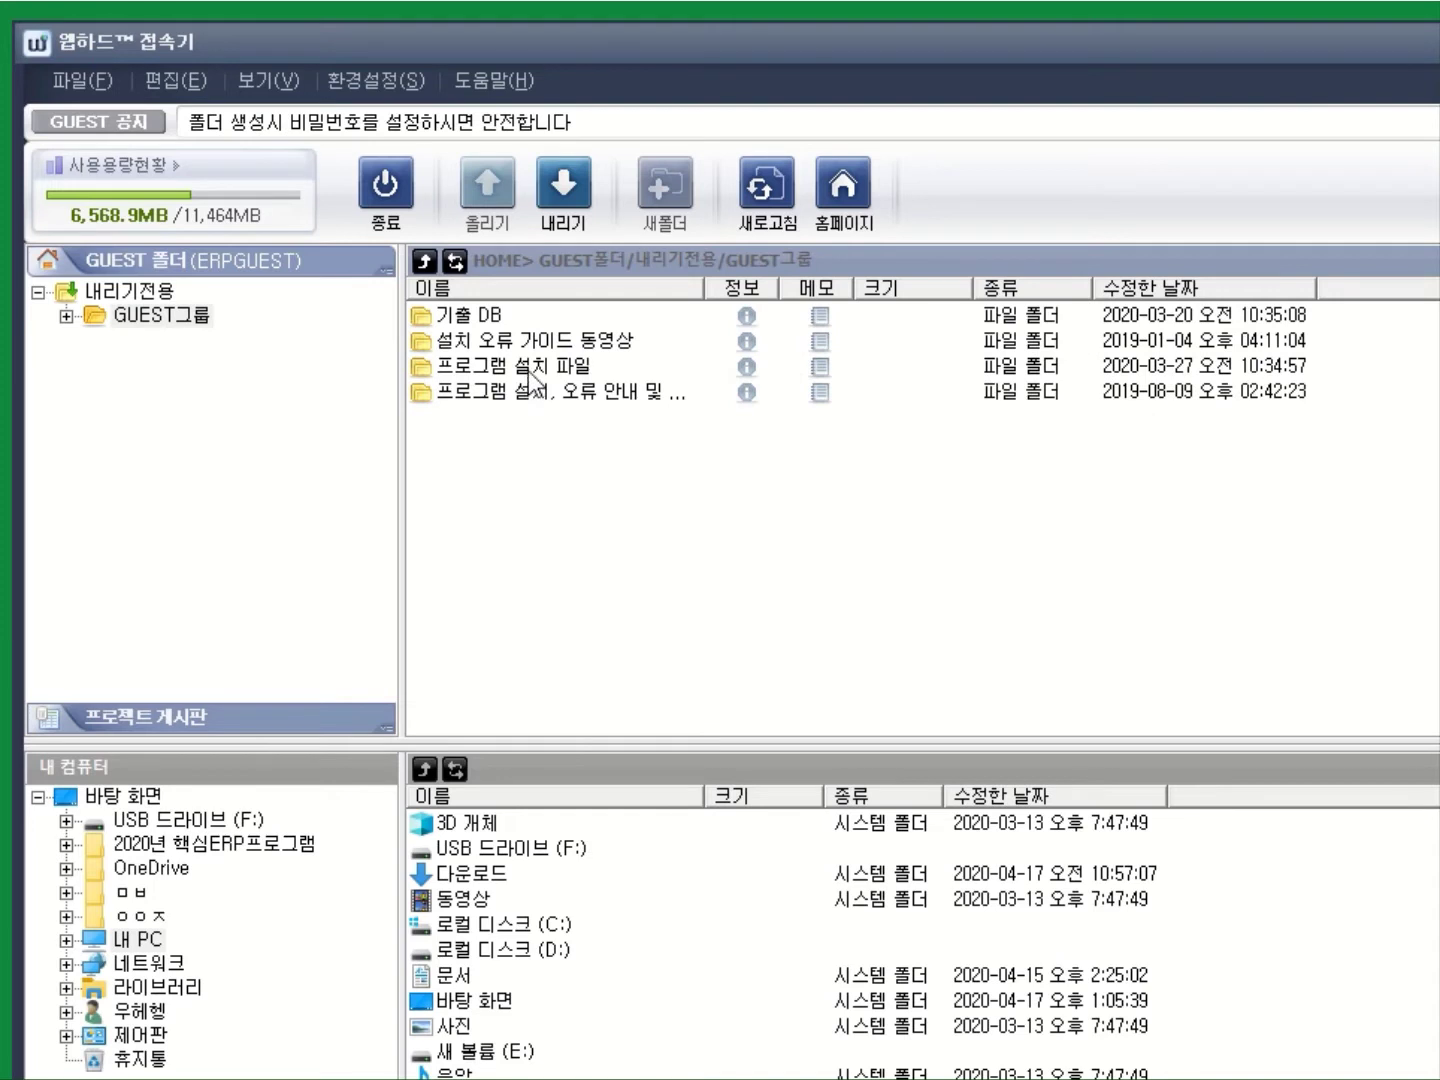
double_click(528, 372)
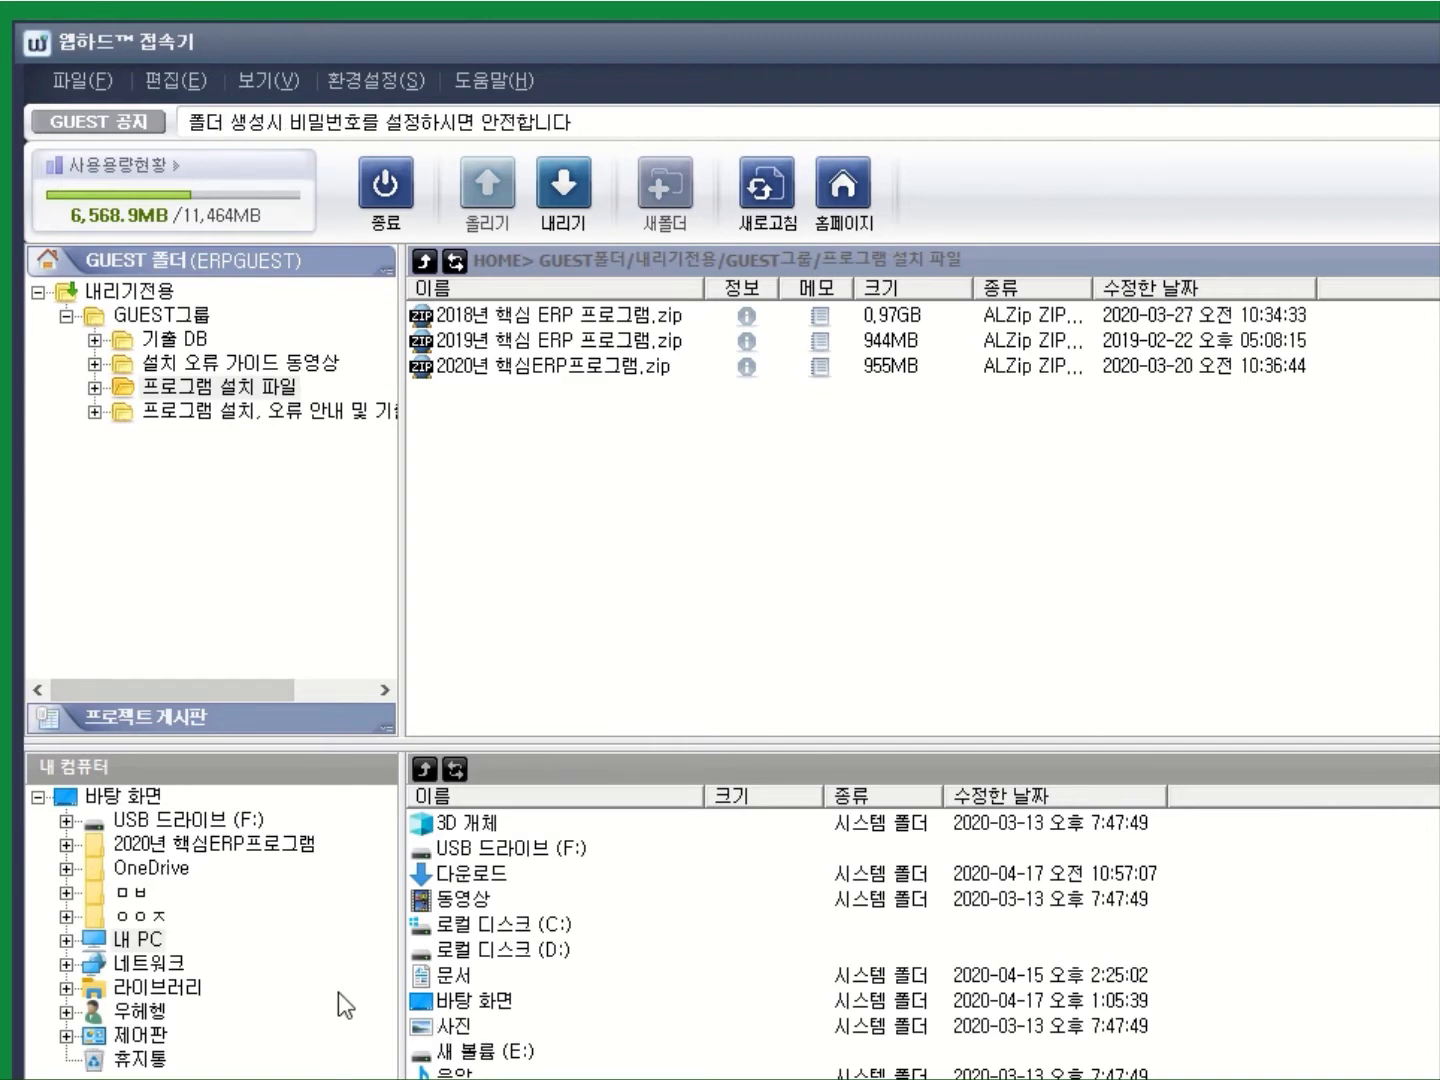
click(97, 797)
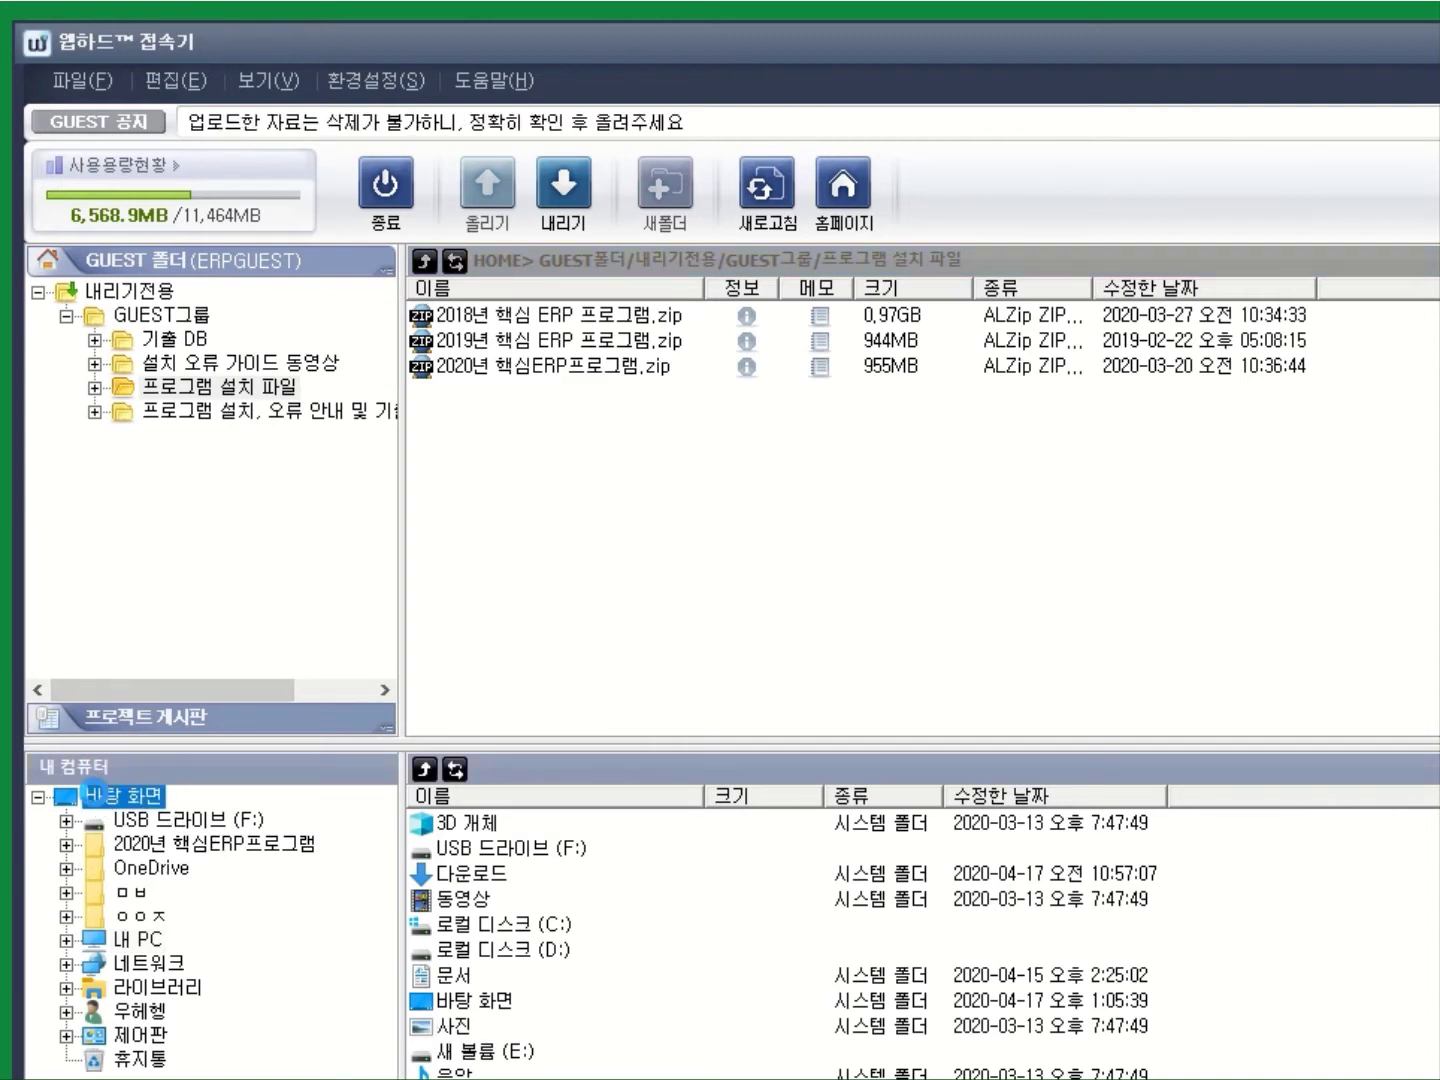
click(531, 365)
drag(531, 365, 585, 876)
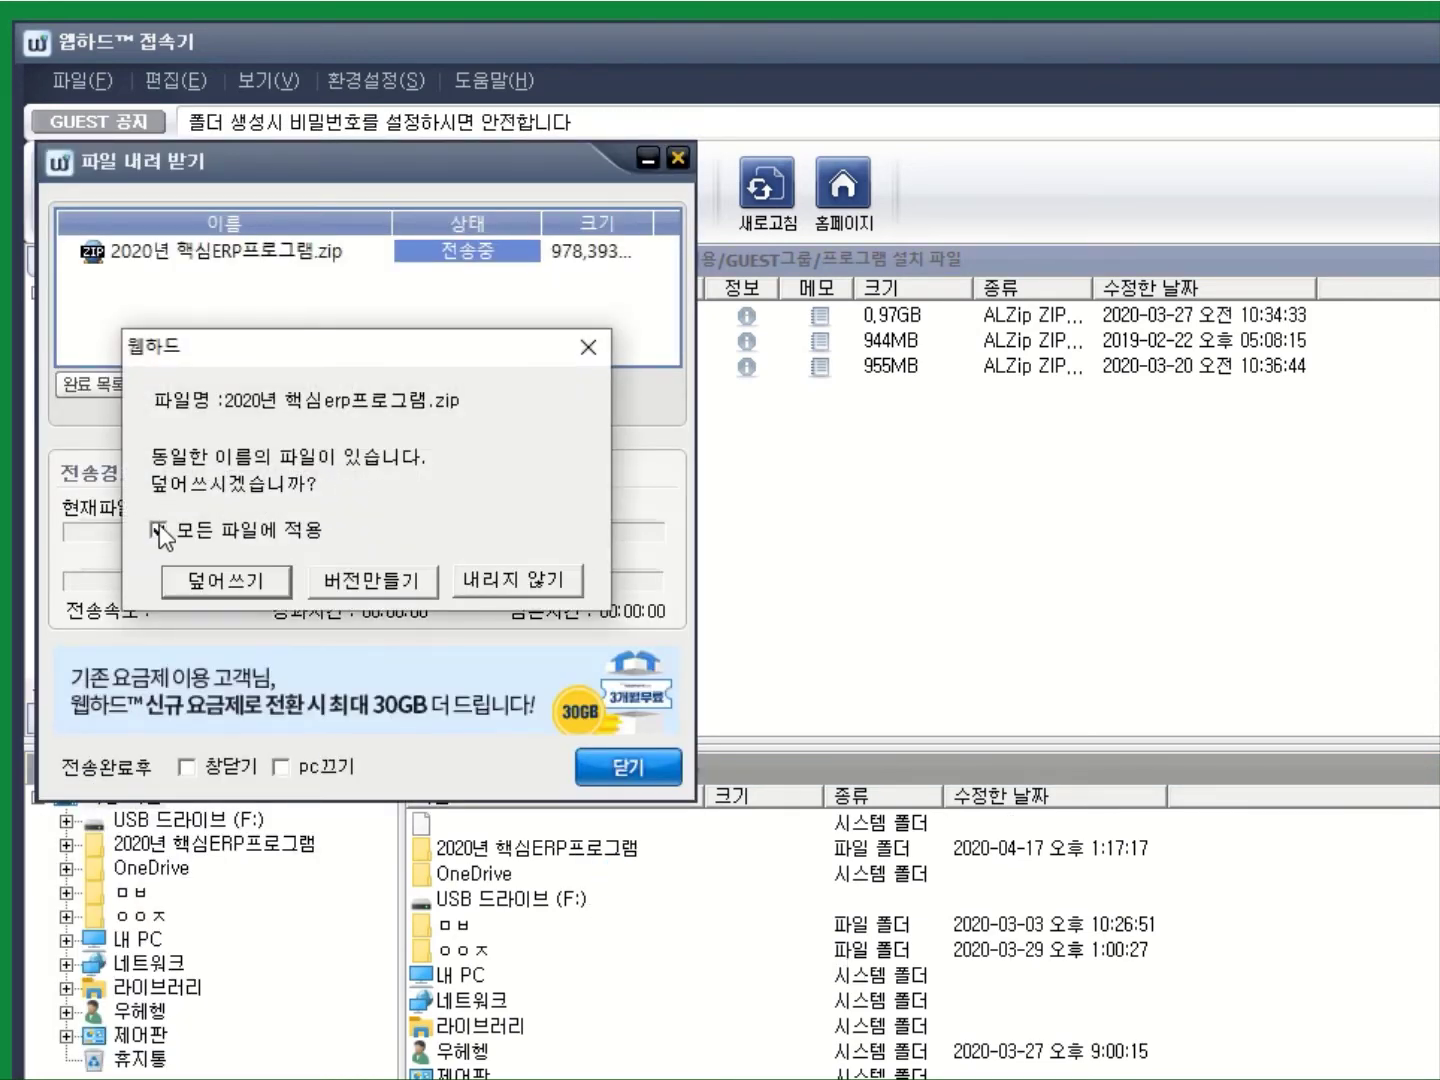
Overwrite the old Desktop copy and close the transfer window after the 955.46MB download completes.
click(280, 590)
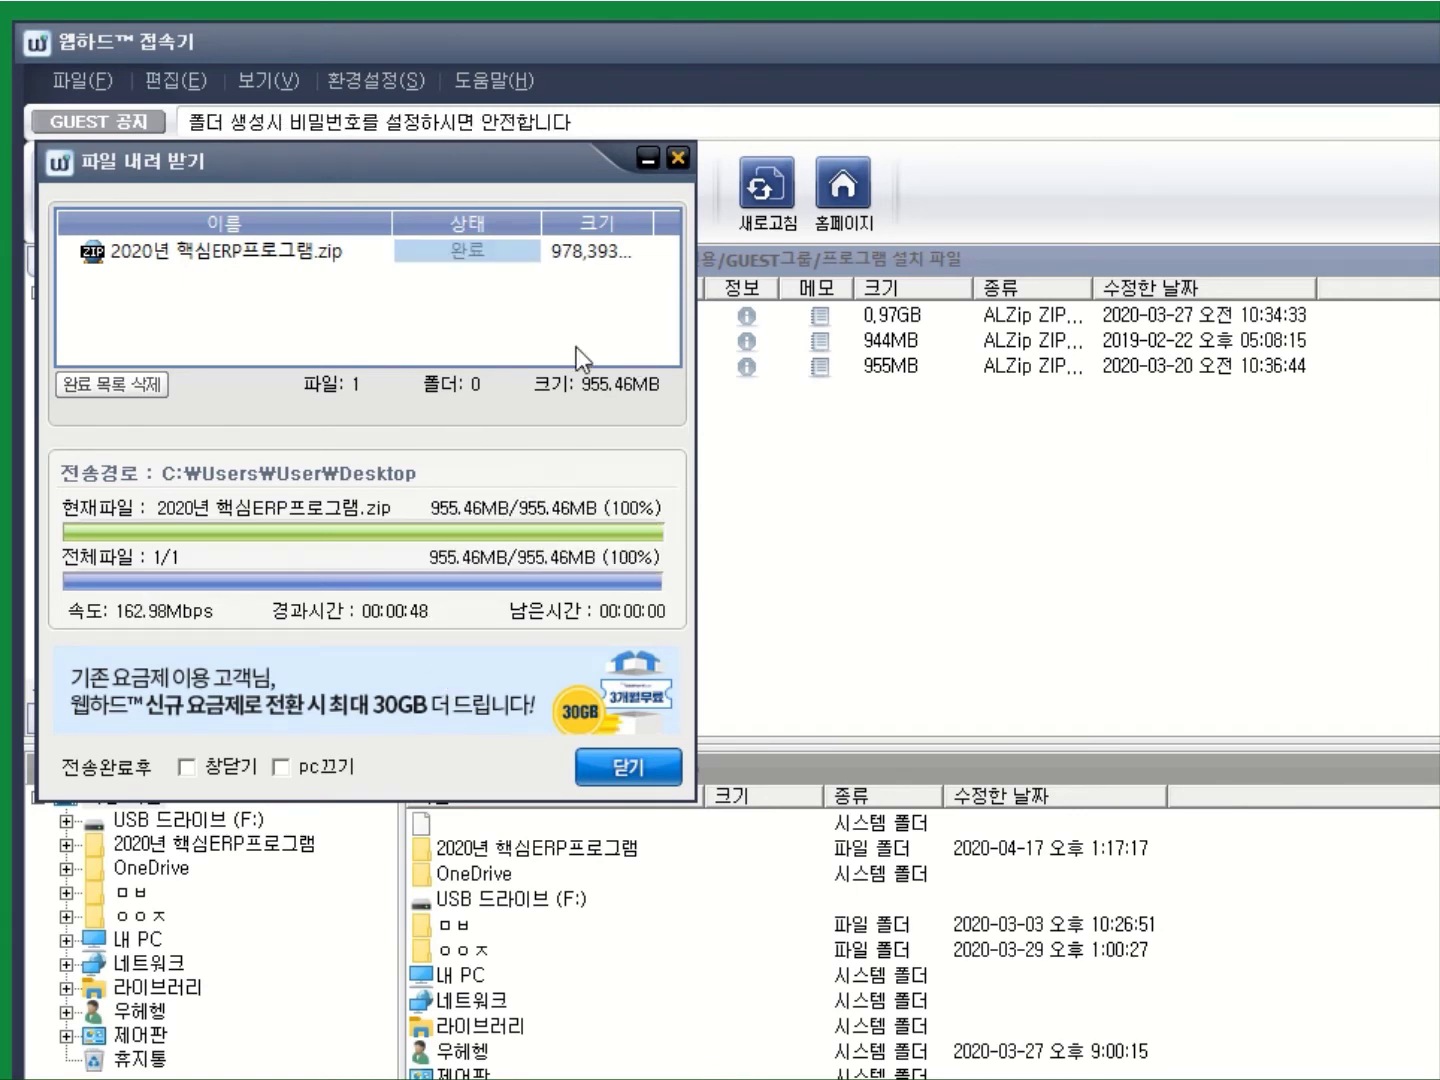
click(641, 781)
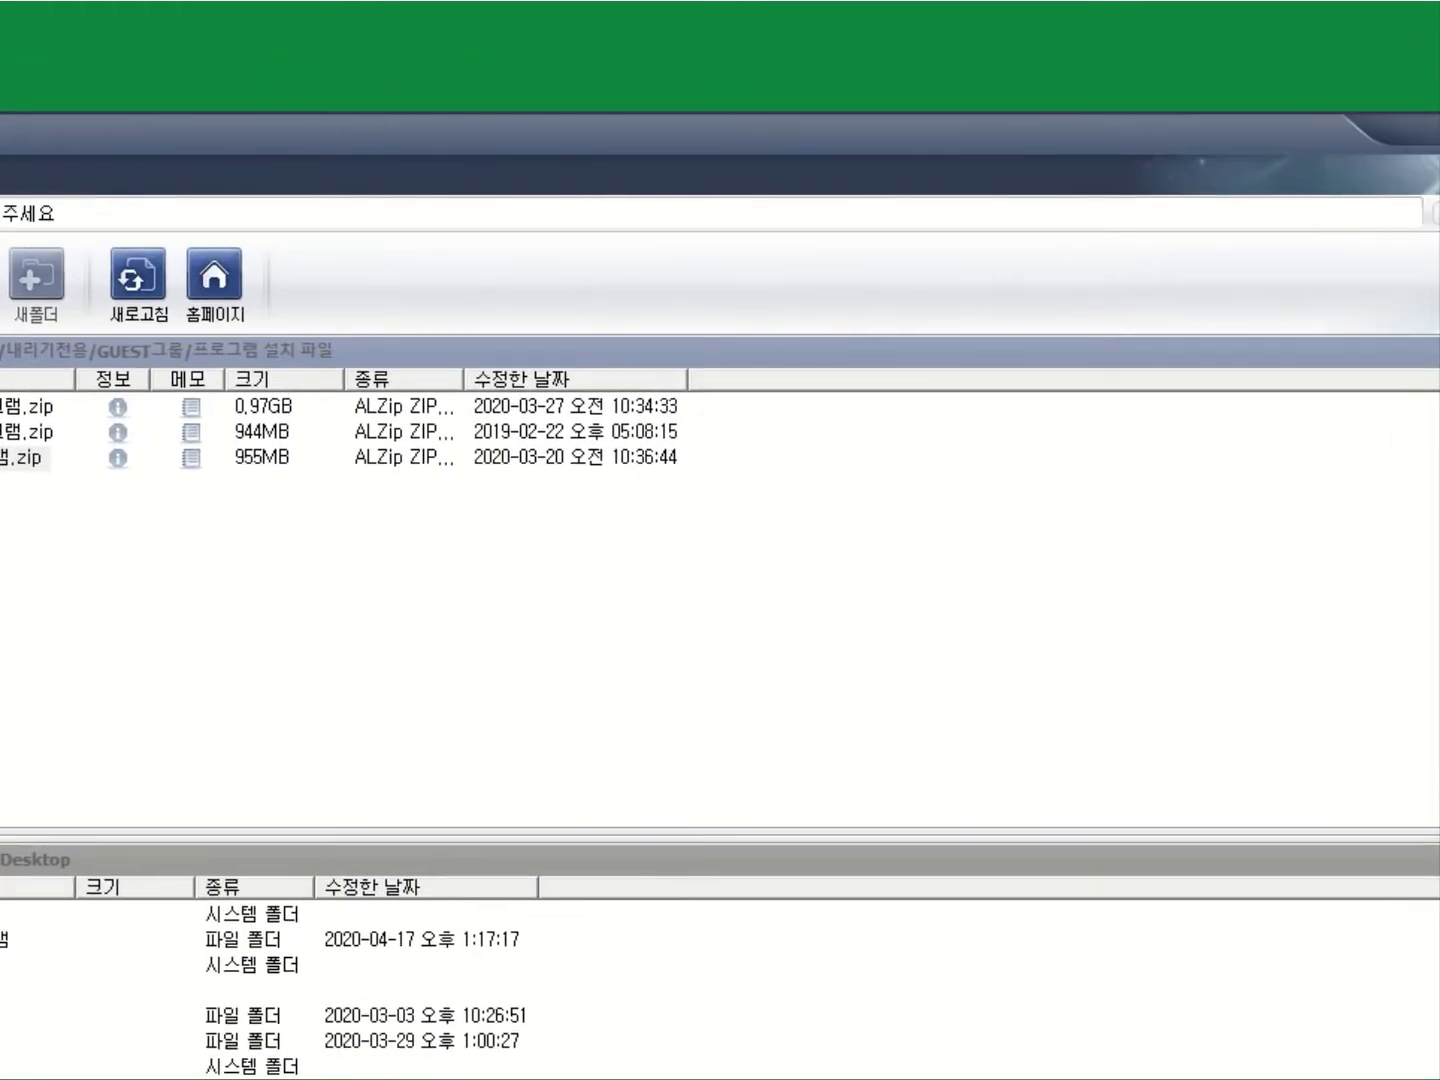
Exit the Webhard client, extract the zip here, and place the 2020년 핵심ERP프로그램 folder beside it.
click(313, 723)
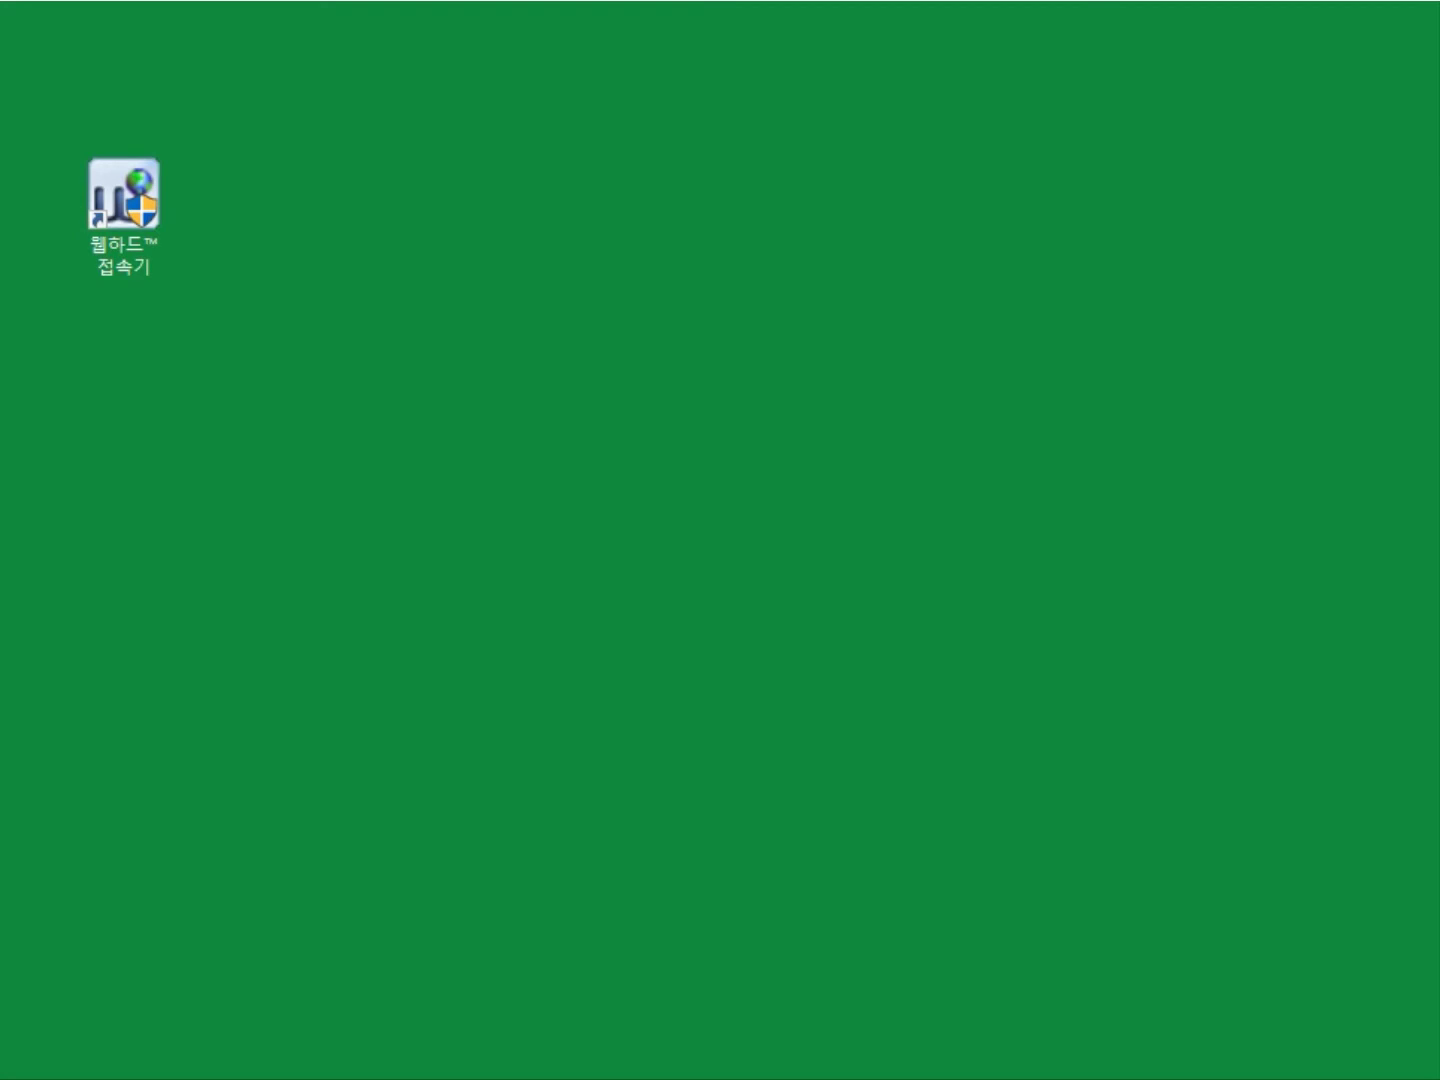
drag(277, 221, 283, 204)
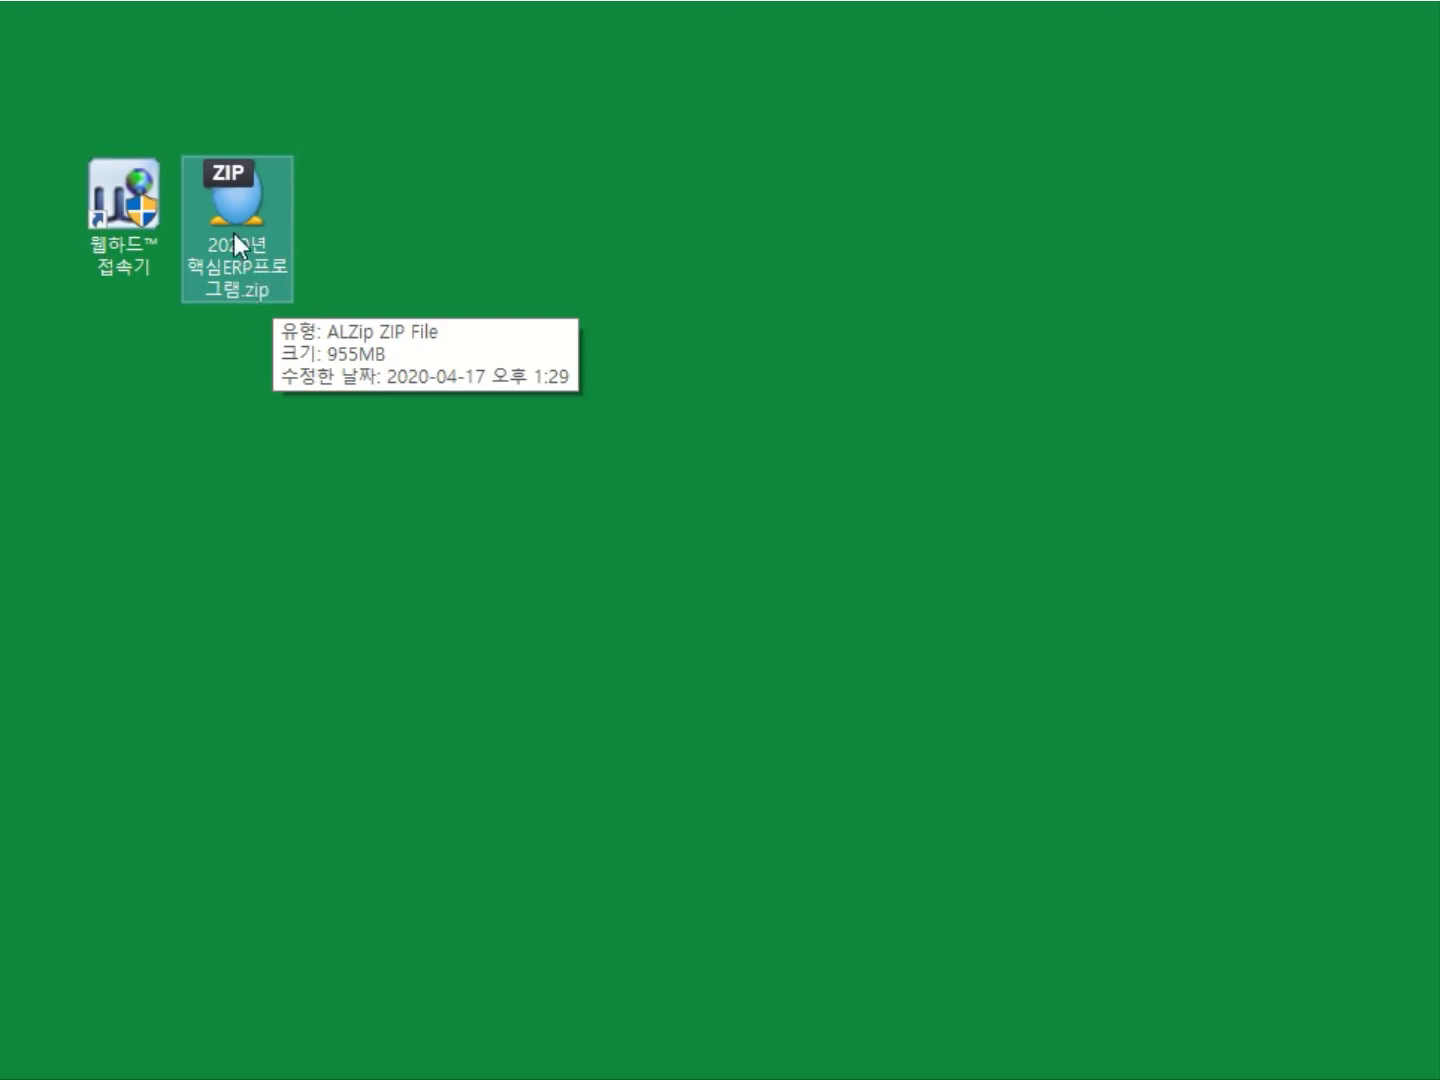
right_click(236, 200)
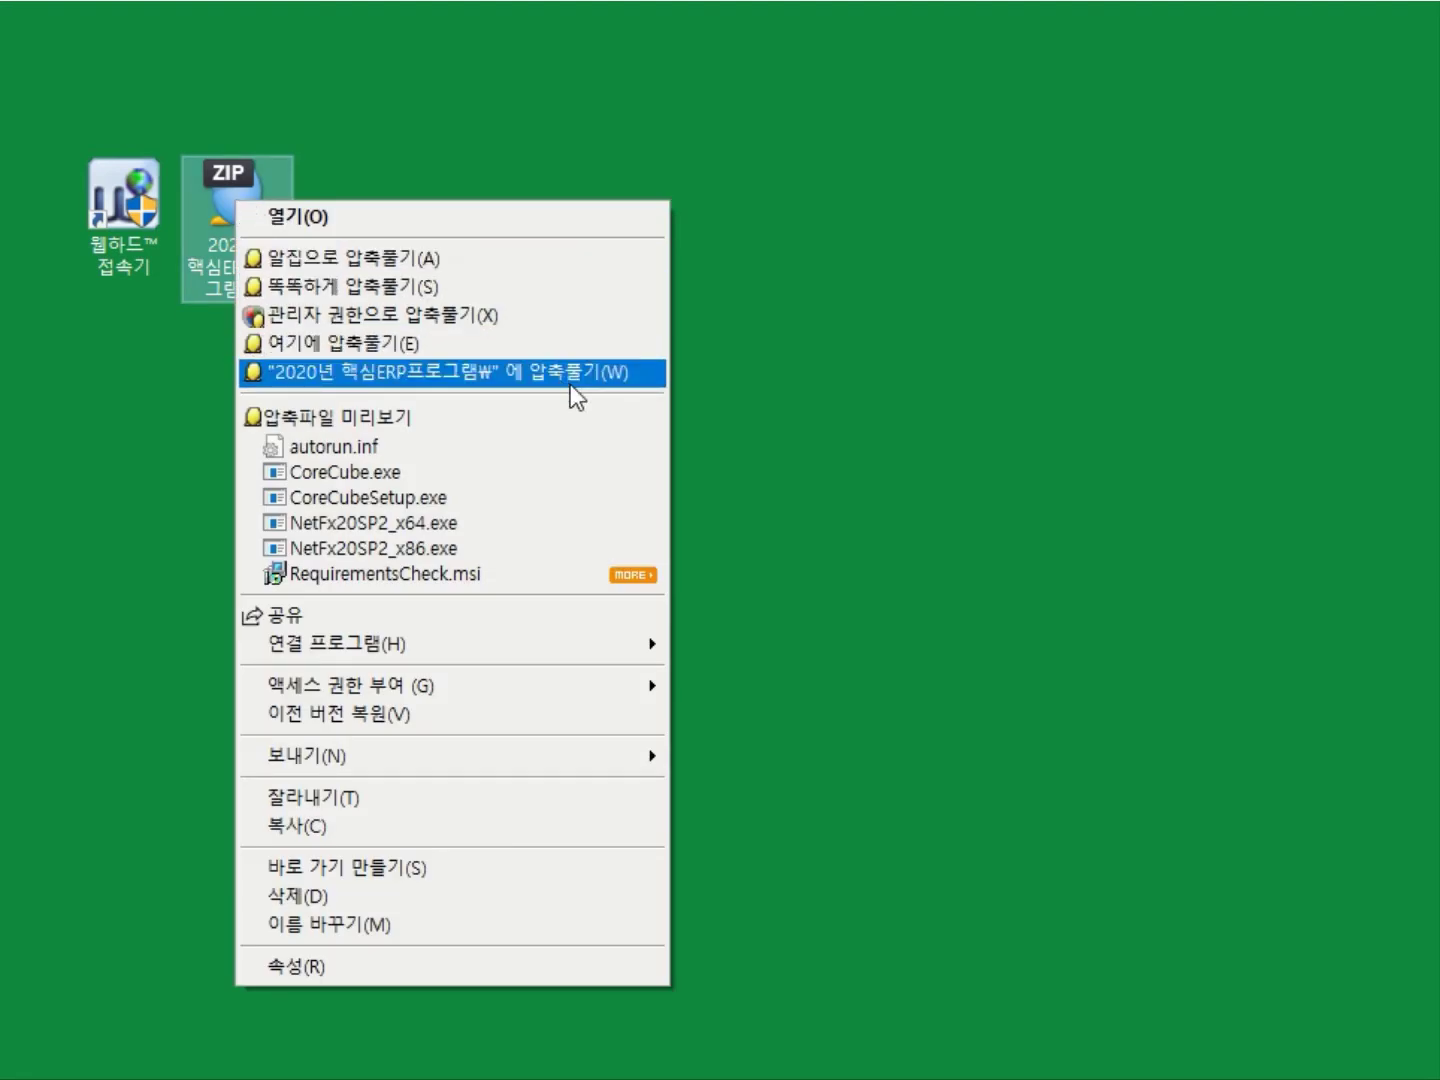
click(26, 435)
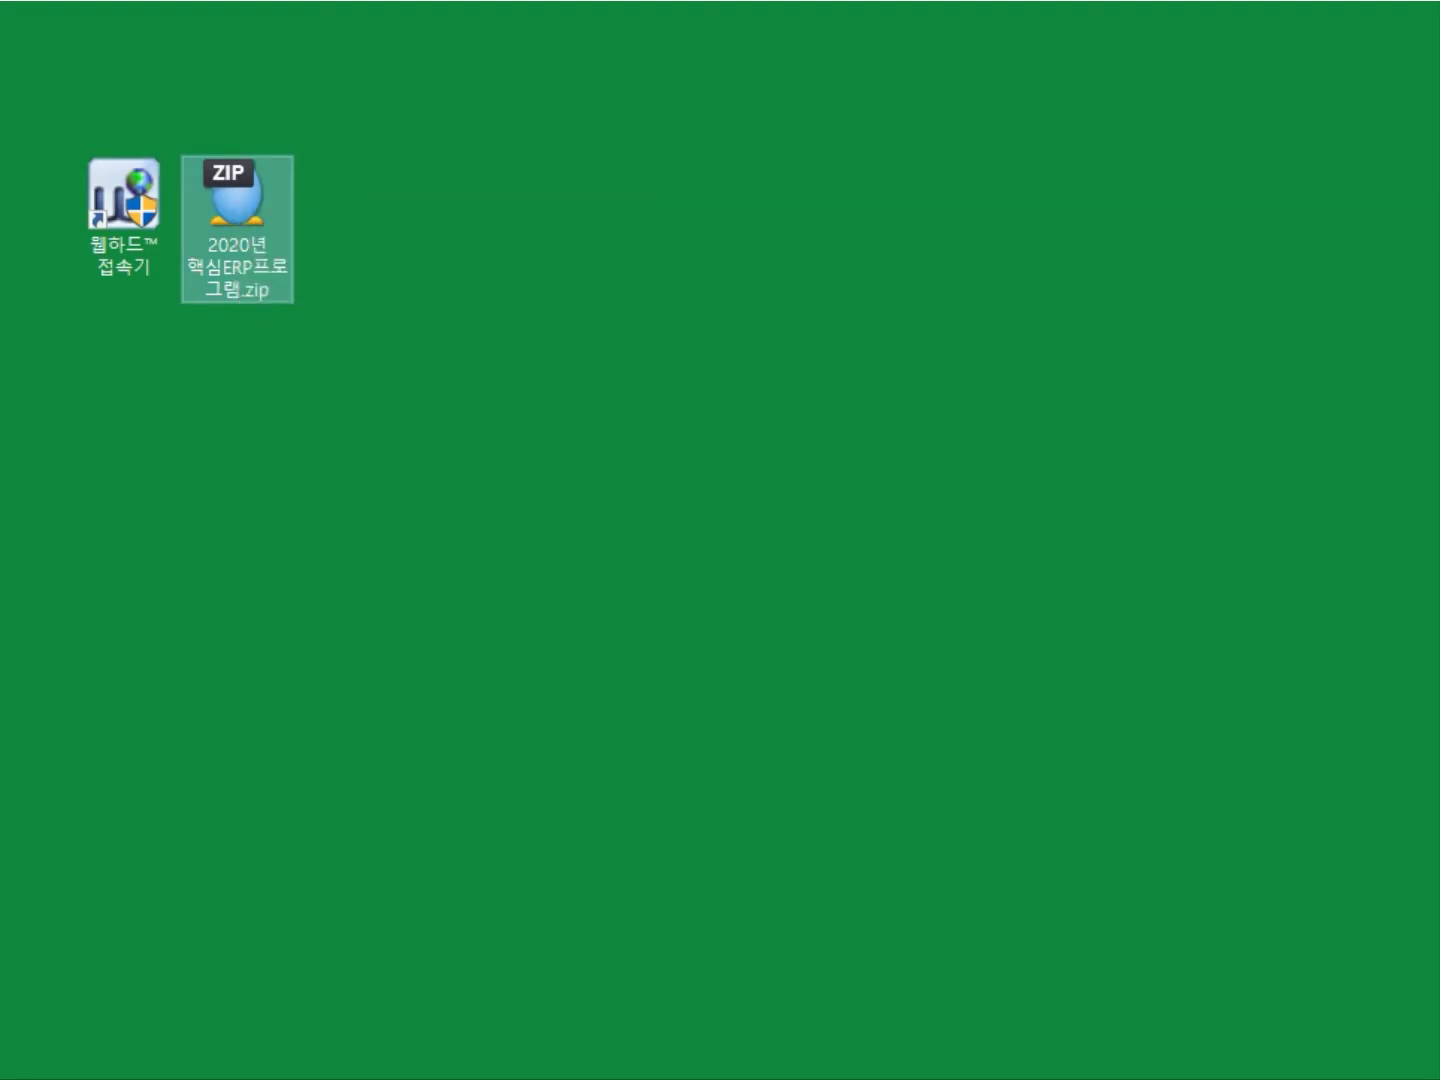
drag(35, 187, 440, 240)
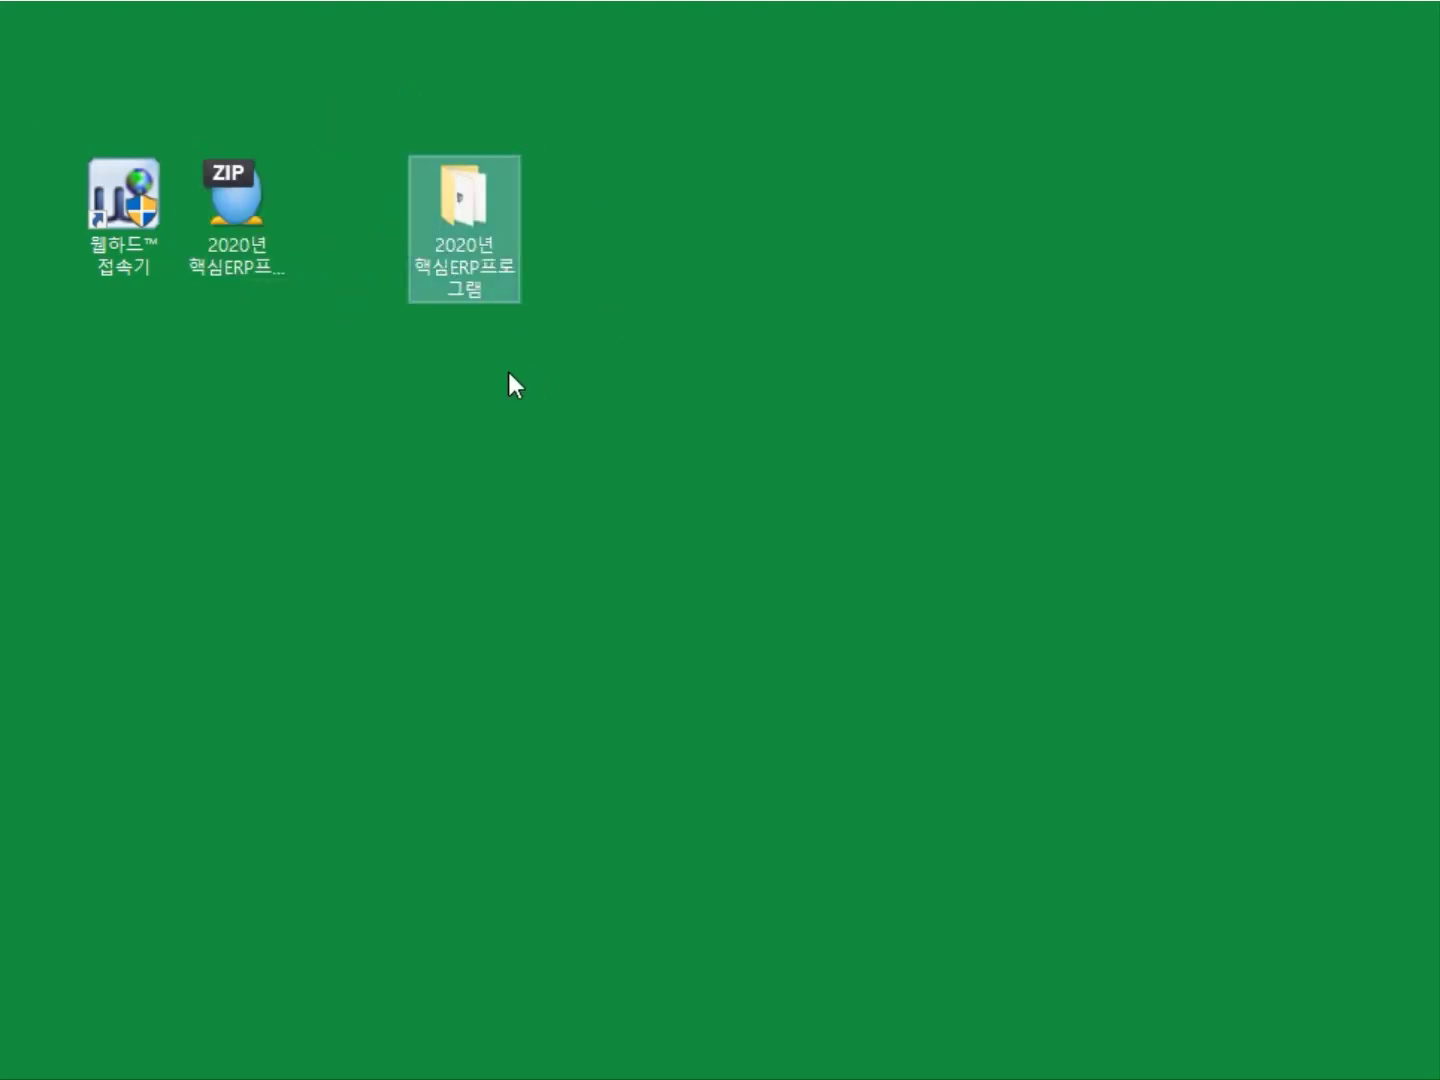
Open the extracted 2020년 핵심ERP프로그램 folder in File Explorer and reposition its window.
double_click(455, 194)
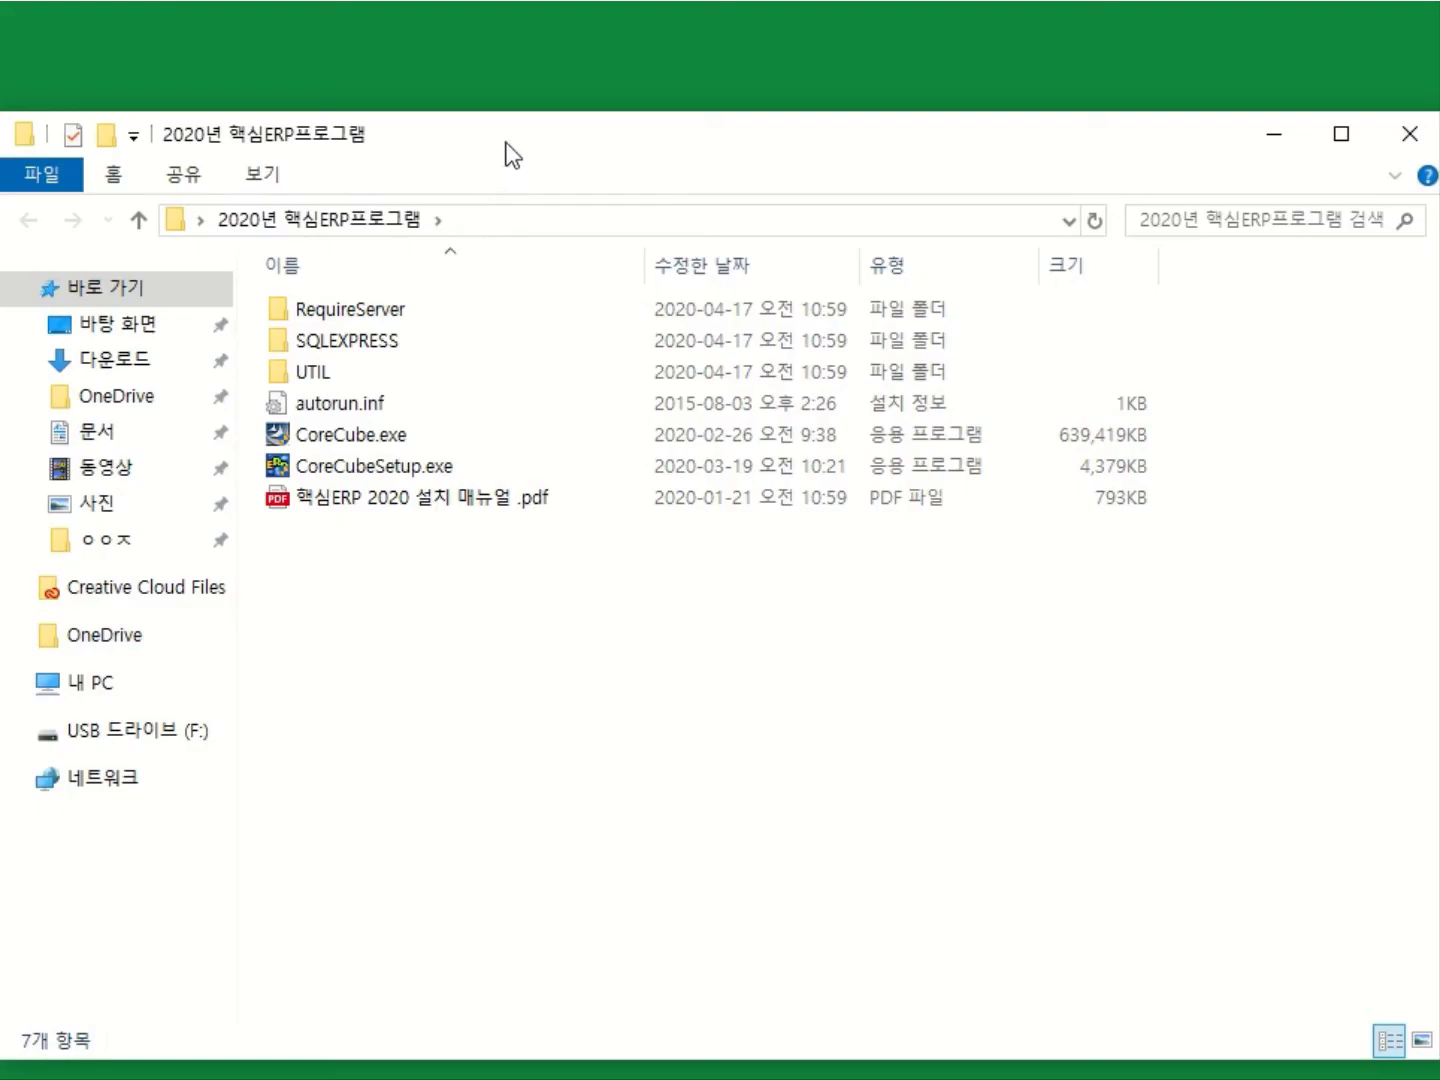
drag(507, 143, 521, 96)
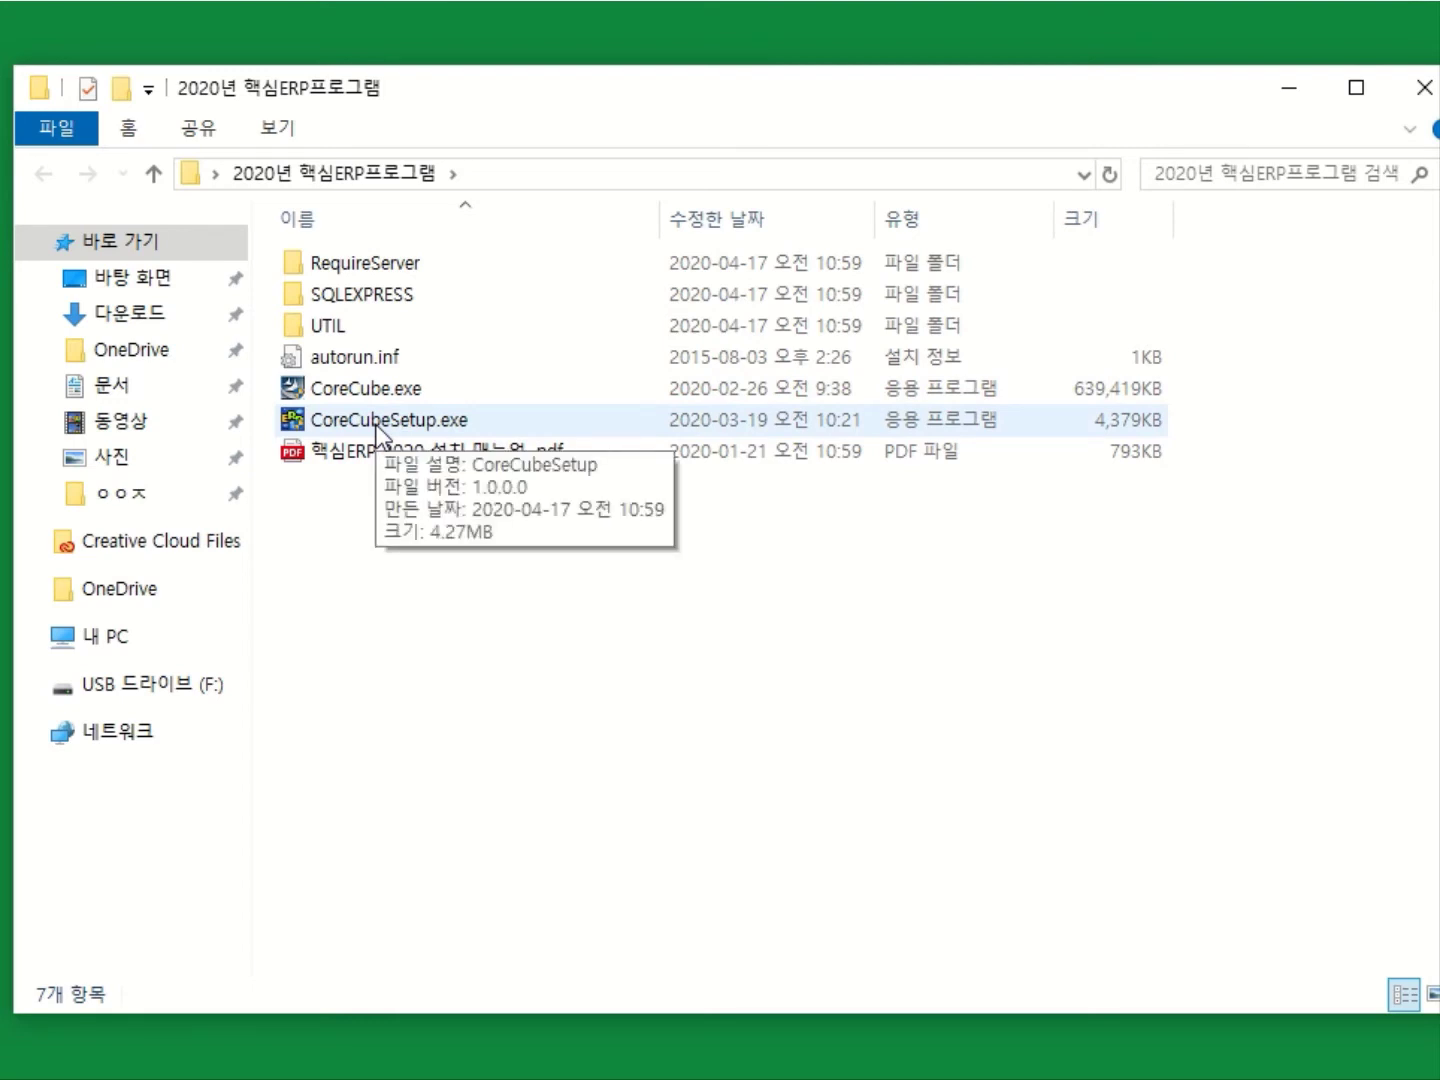
Run CoreCubeSetup.exe with administrator permission and bring its license agreement dialog into view.
double_click(377, 425)
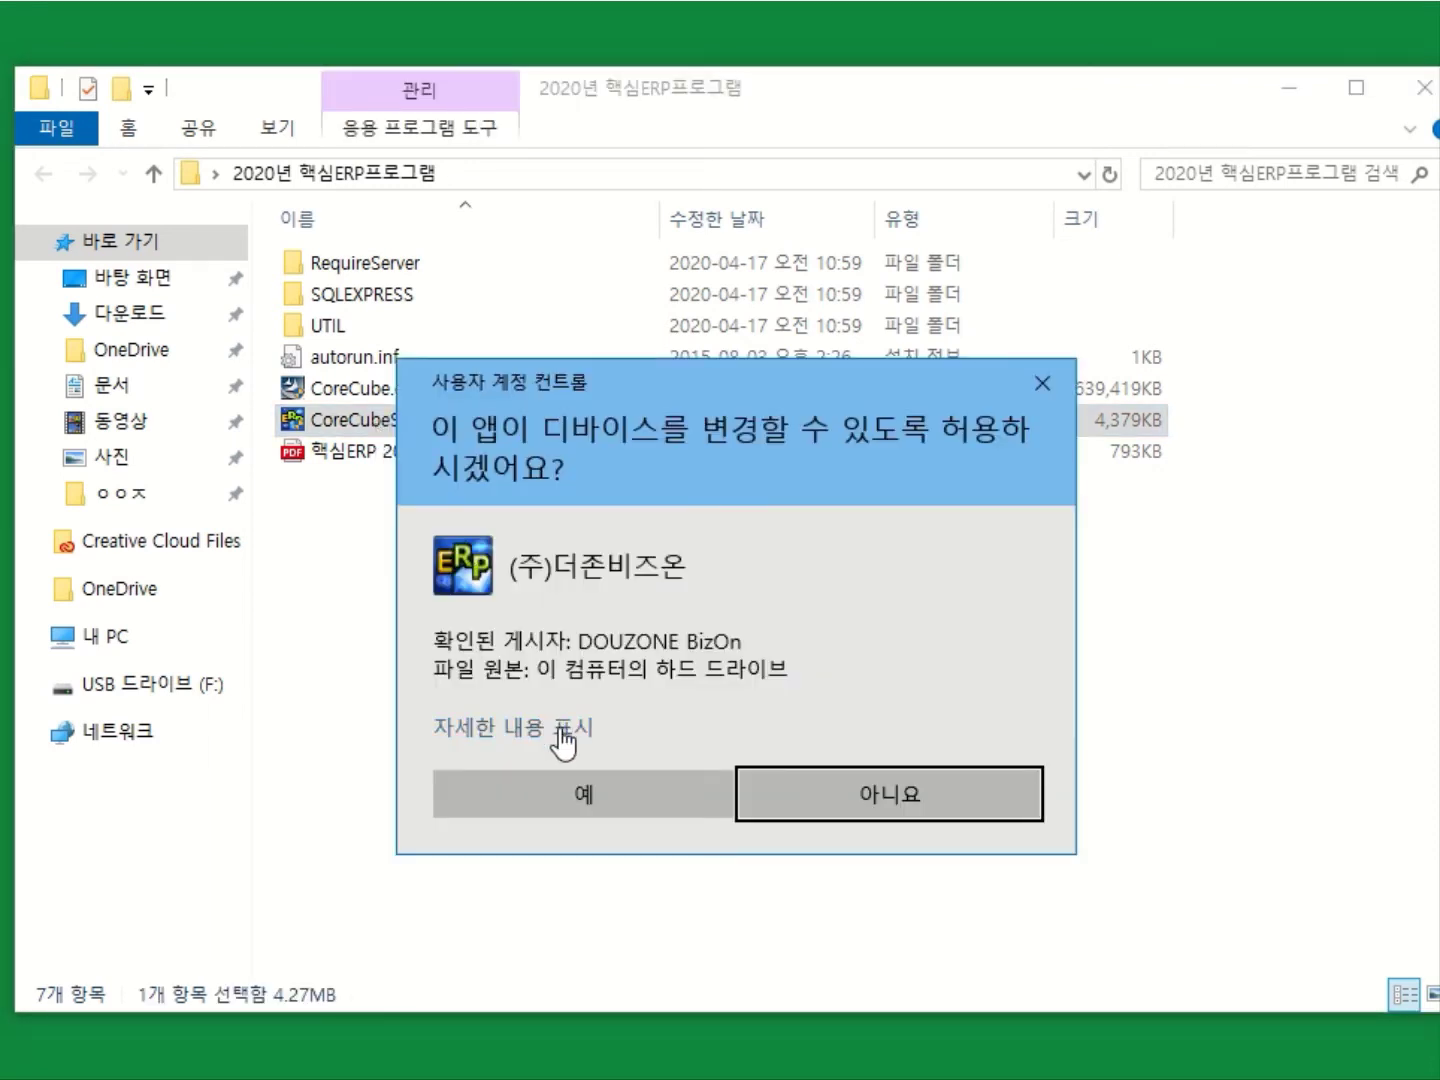
click(589, 815)
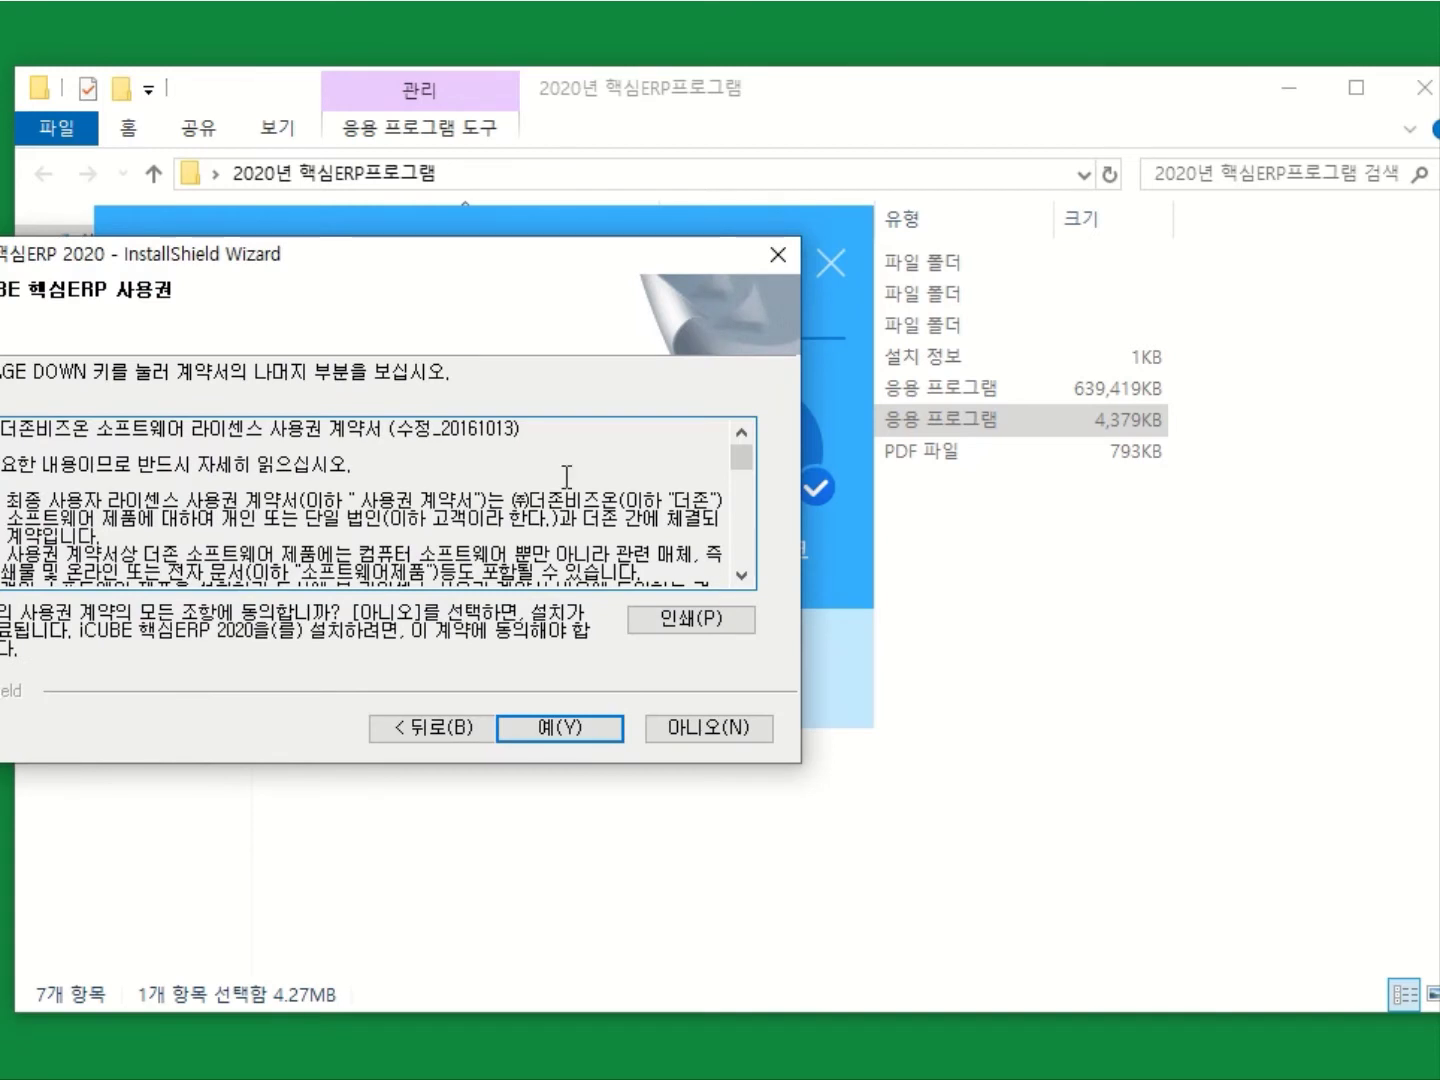
drag(491, 243, 635, 248)
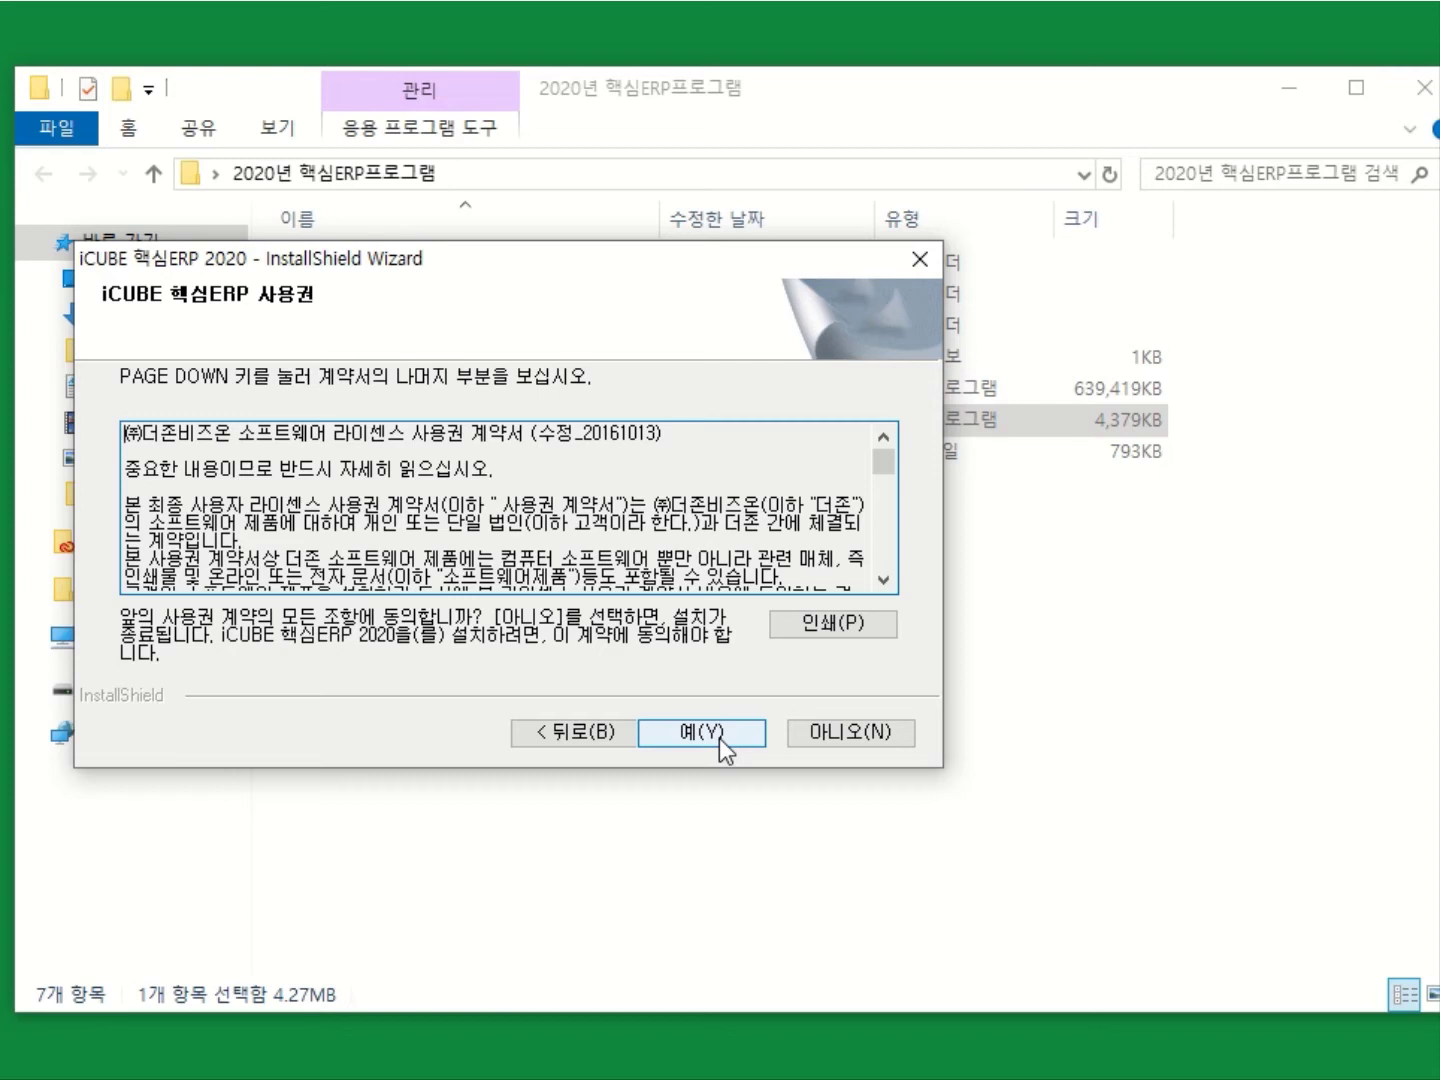
Accept the iCUBE 핵심ERP 2020 license agreement and let the installation run to completion.
click(719, 739)
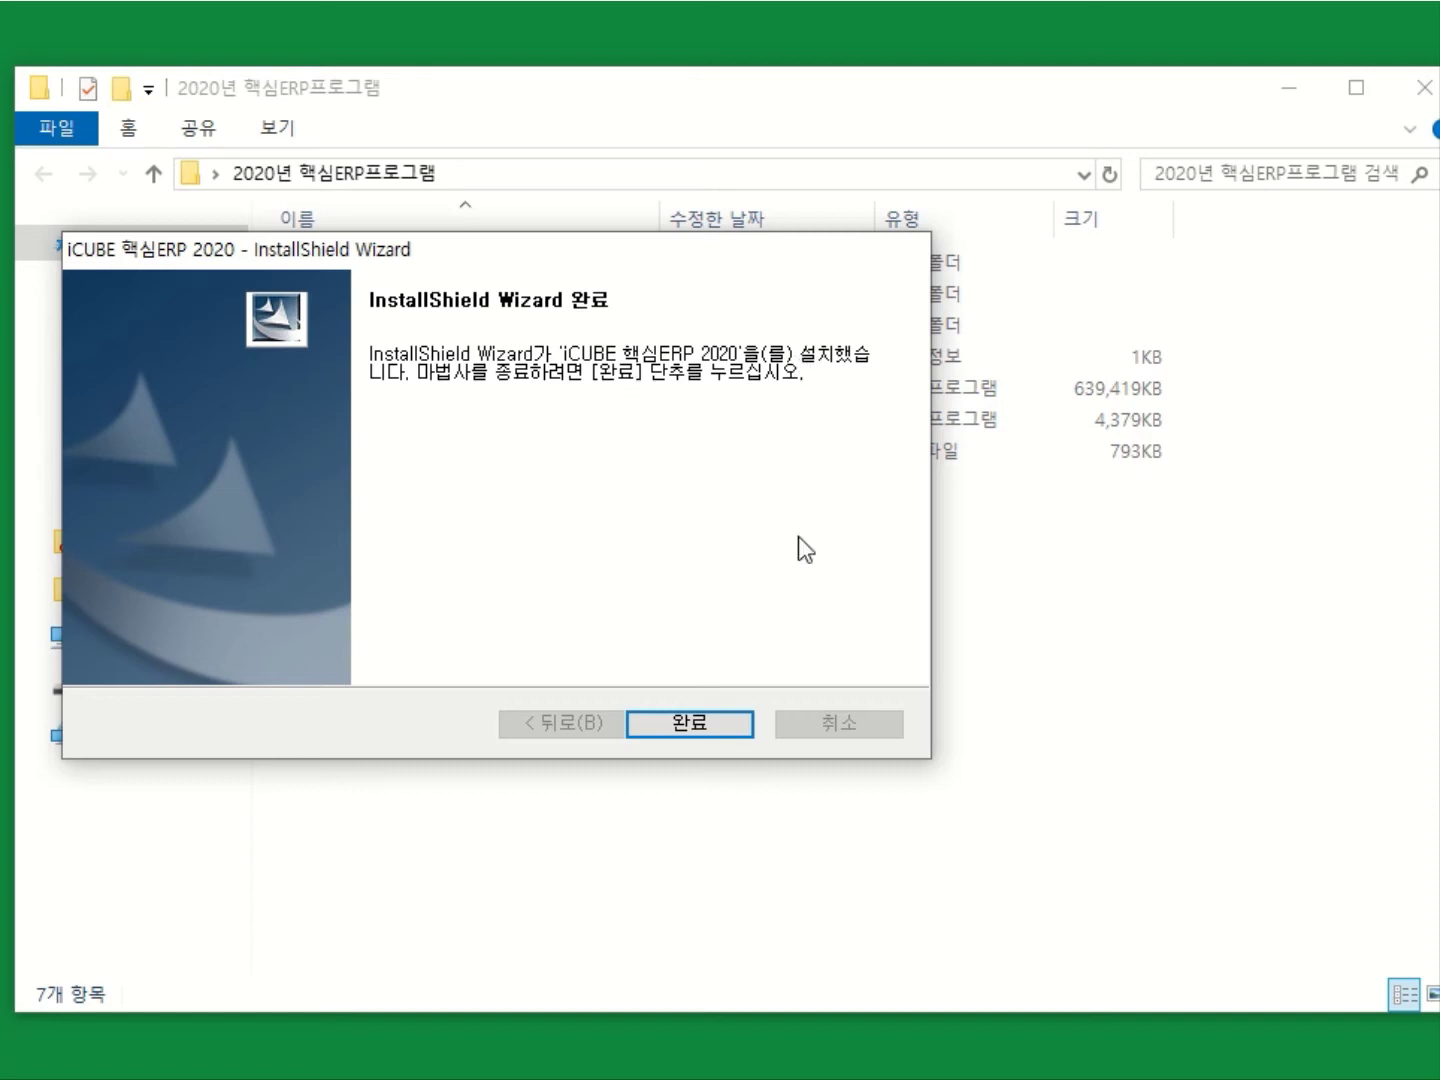
Finish the setup wizard, then close the program folder window and the auto-opened ERP Login window.
click(715, 734)
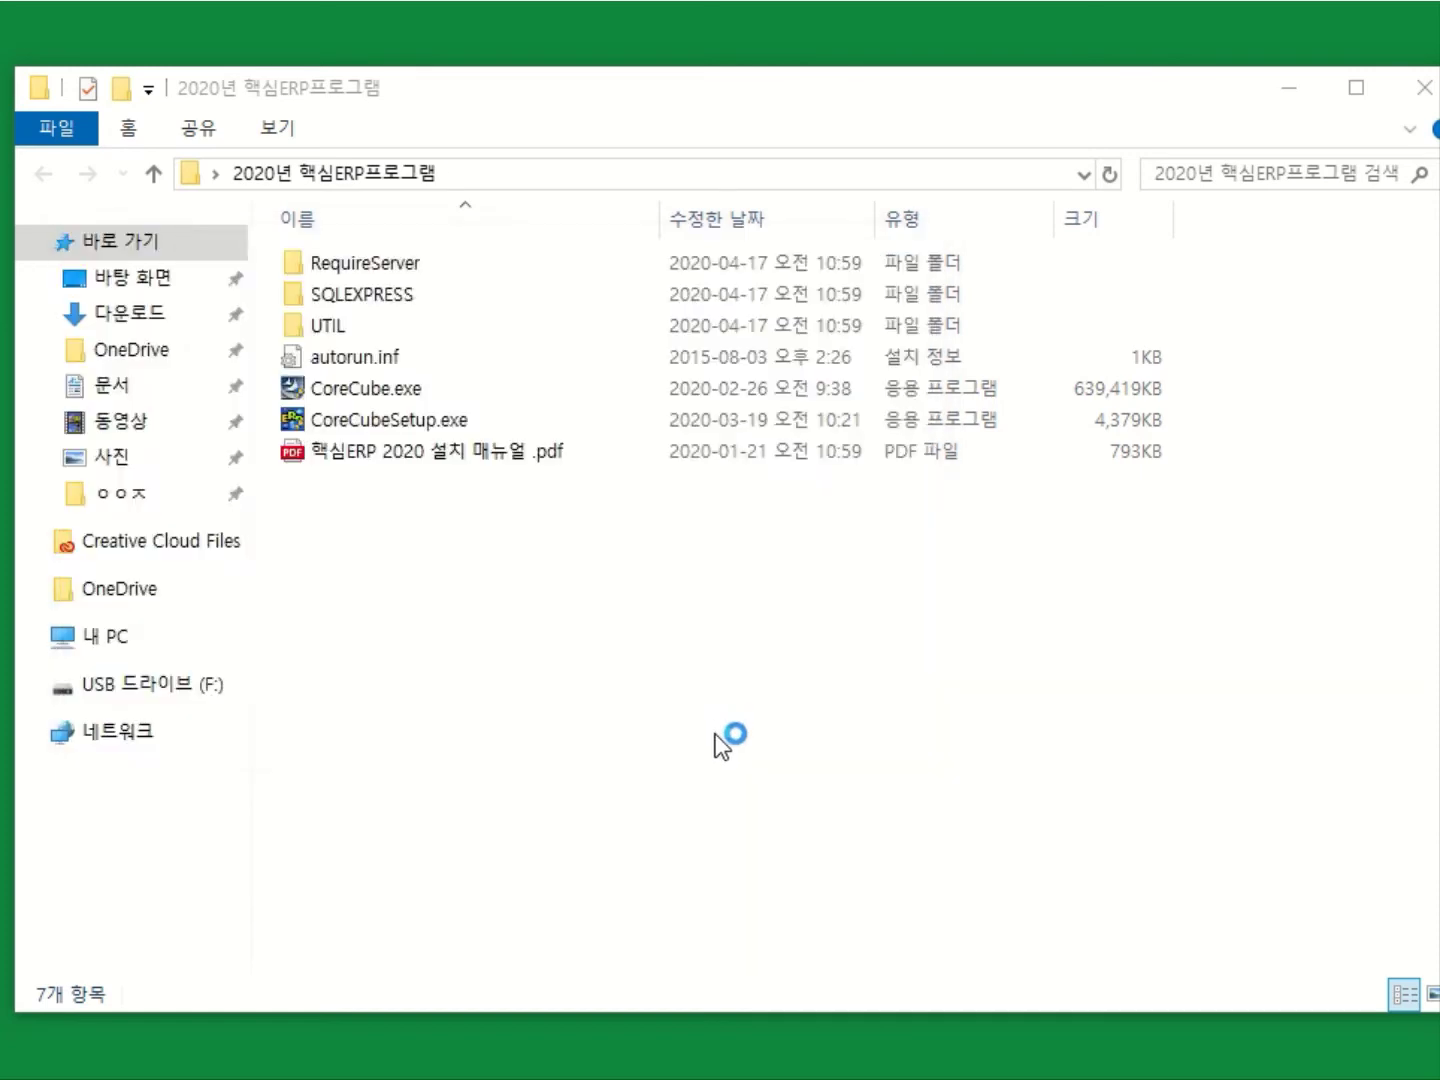
drag(773, 102, 1079, 100)
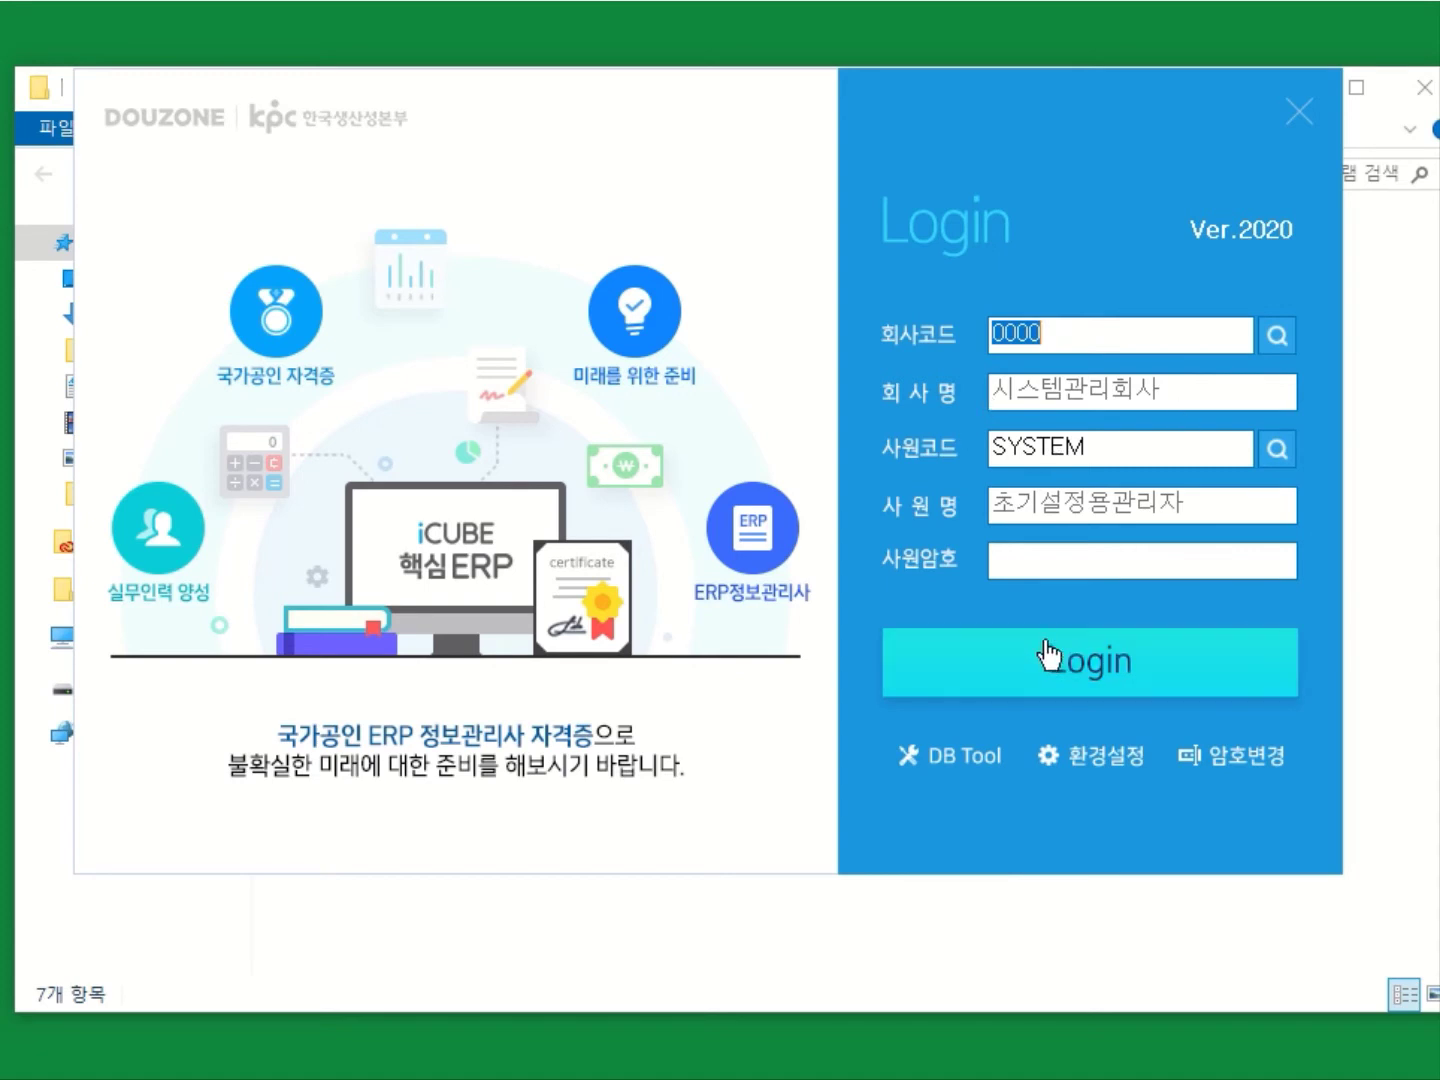
click(1427, 104)
click(1427, 101)
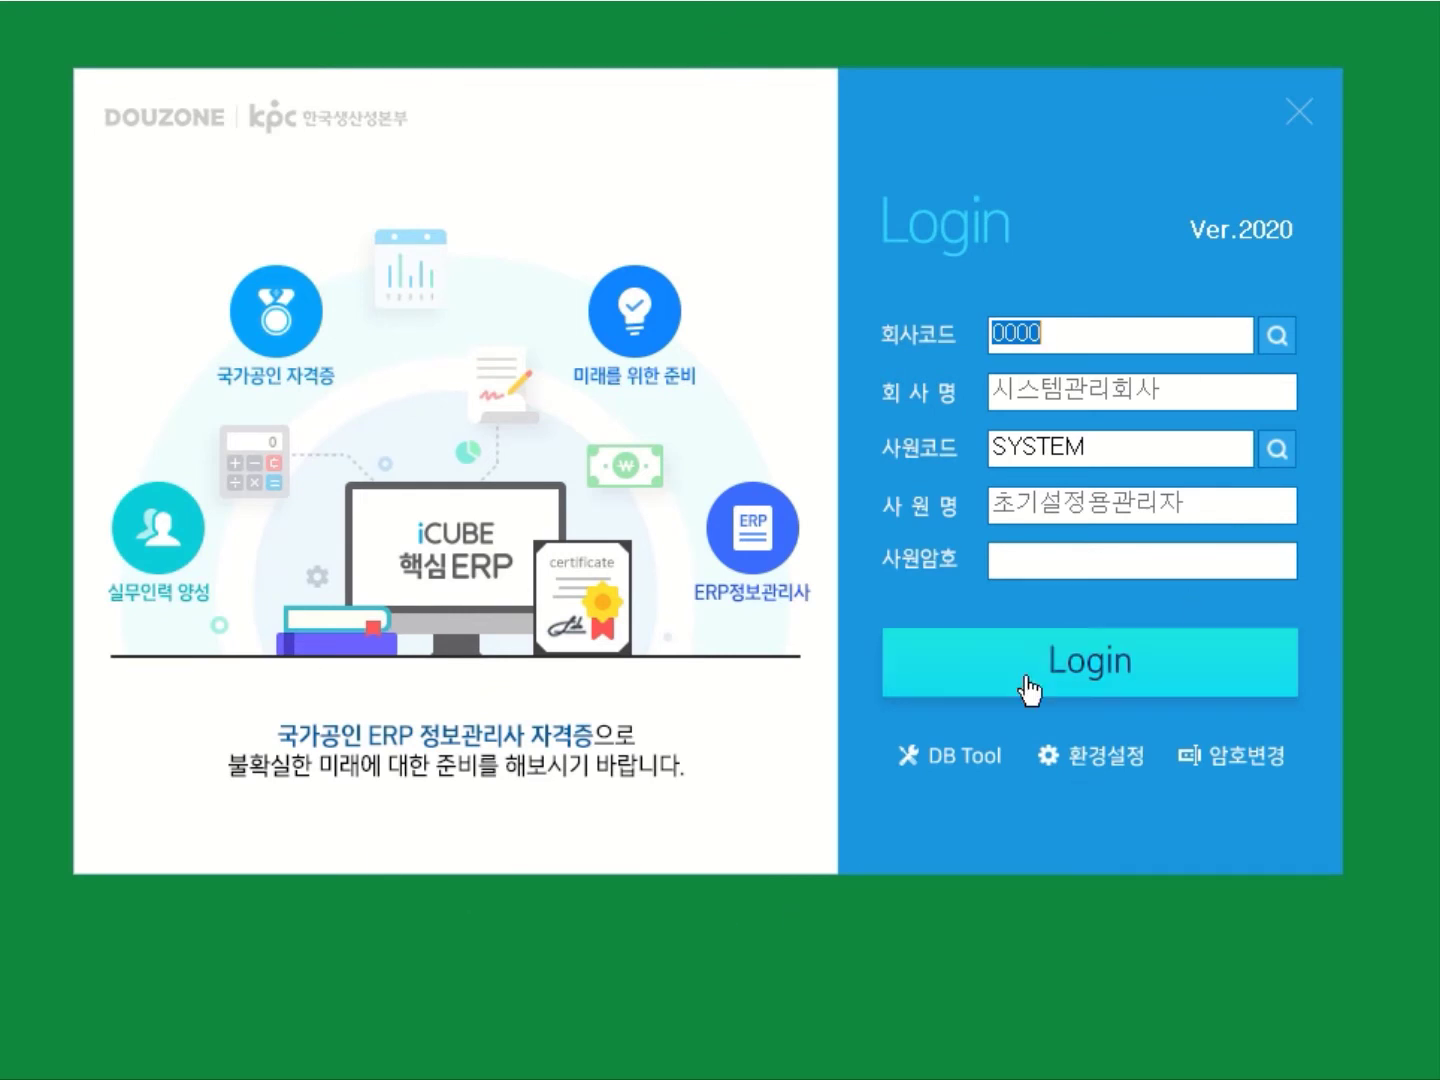
click(1299, 112)
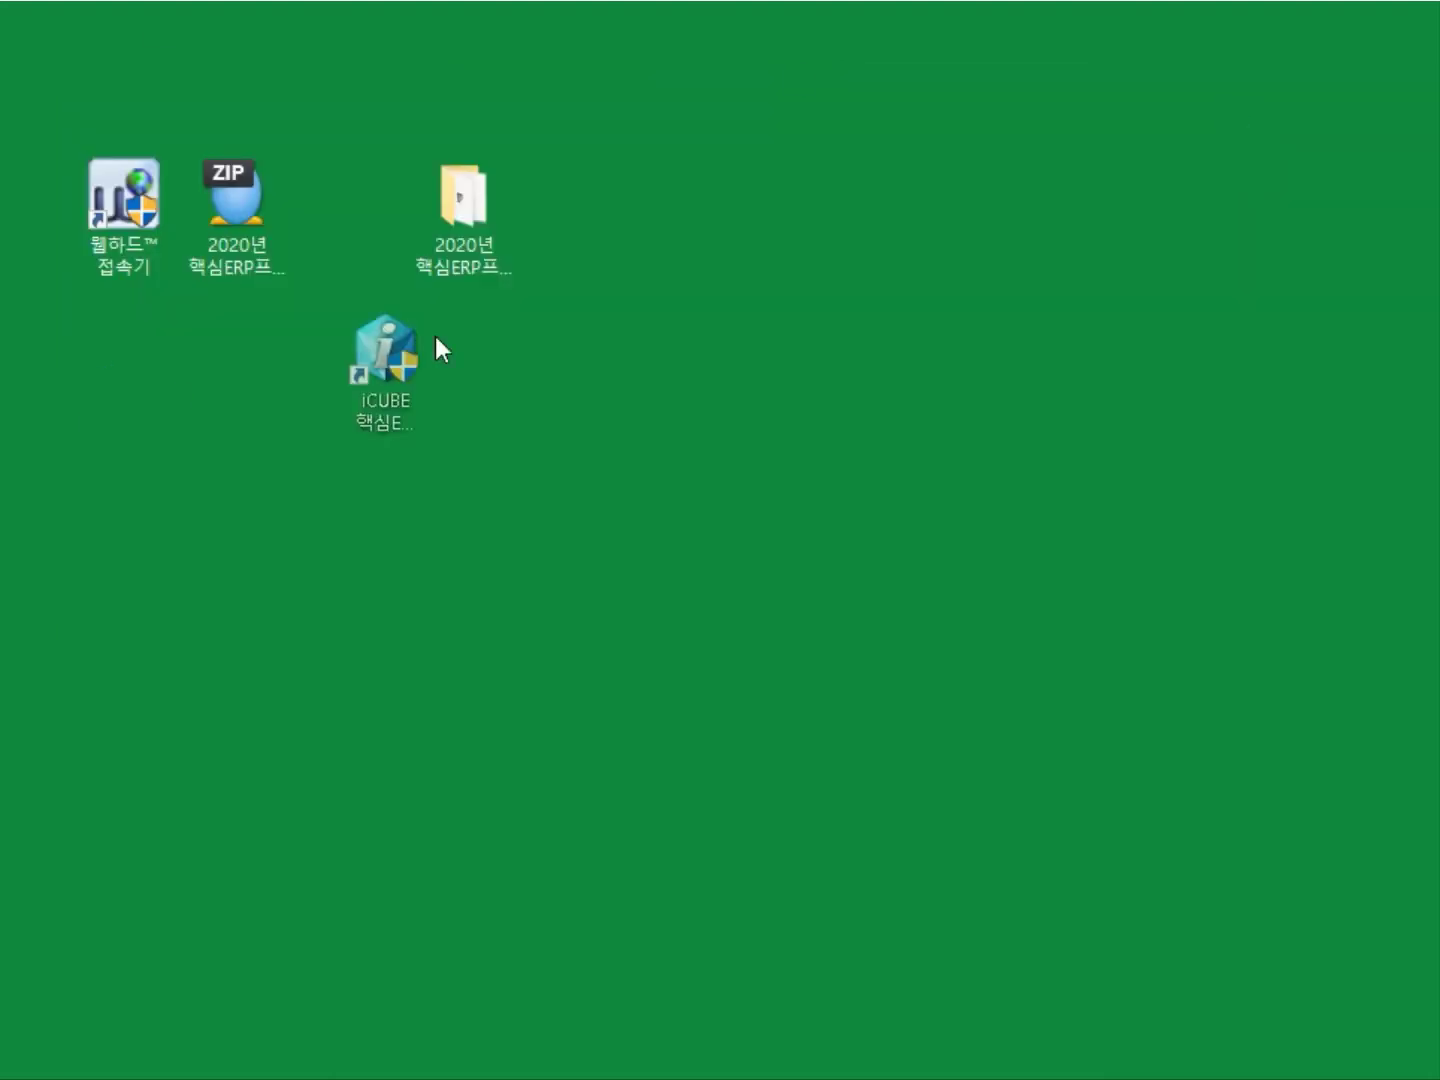
Place the iCUBE 핵심ERP 2020 shortcut beside the folder and launch it, allowing the UAC prompt.
drag(440, 346, 682, 202)
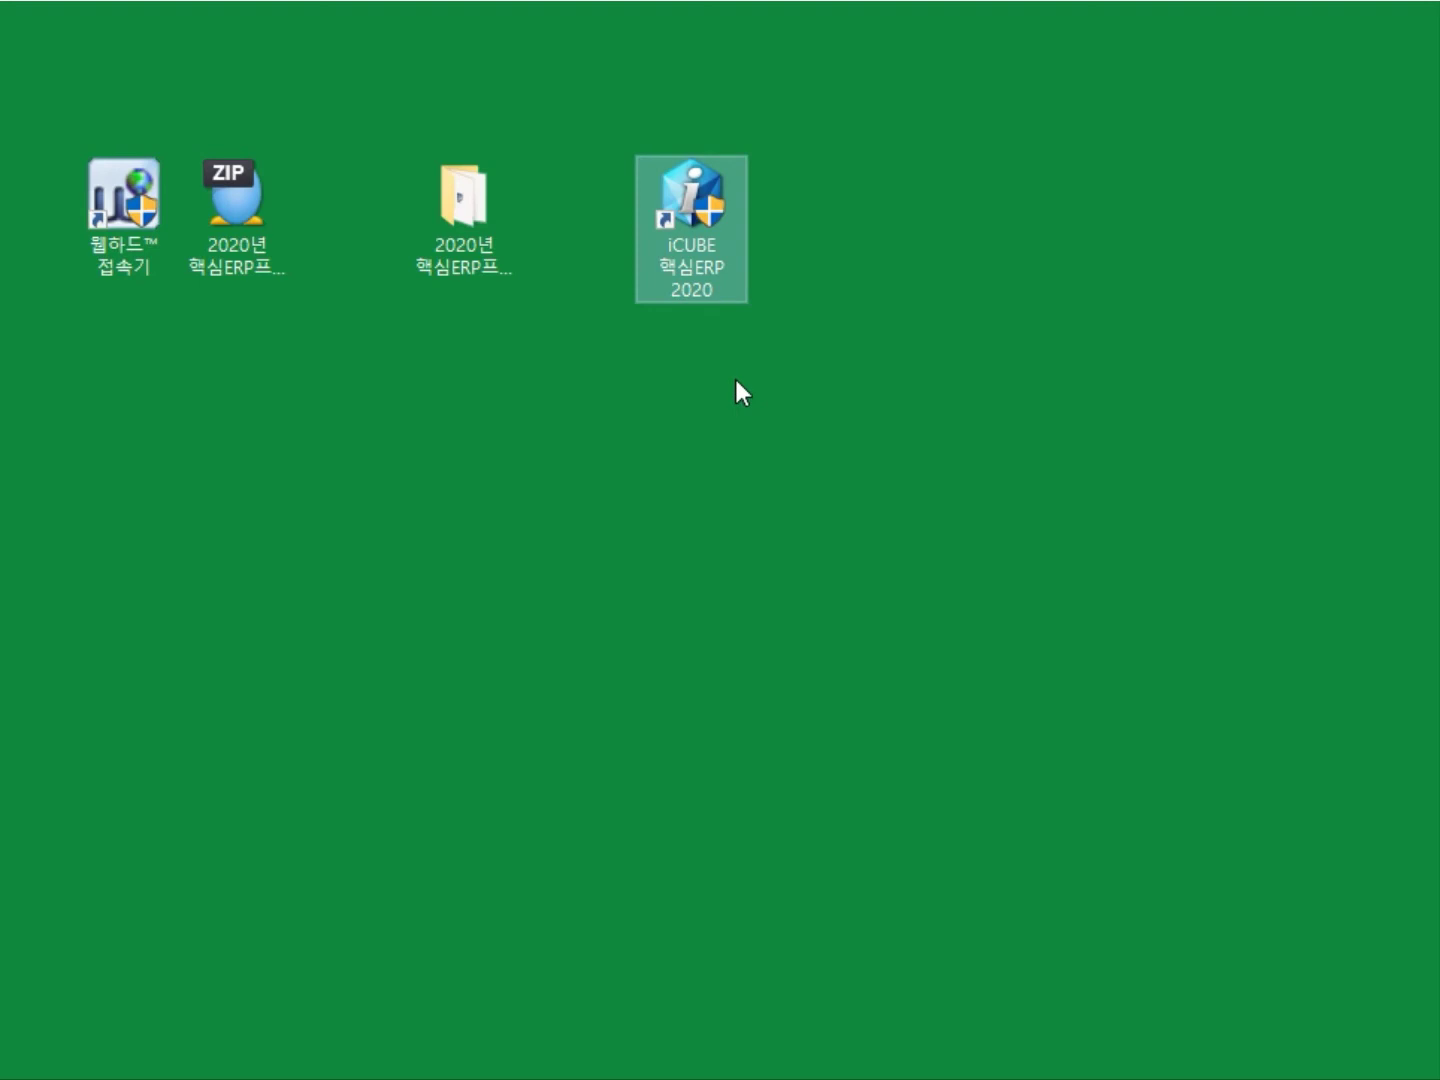
double_click(697, 252)
click(238, 668)
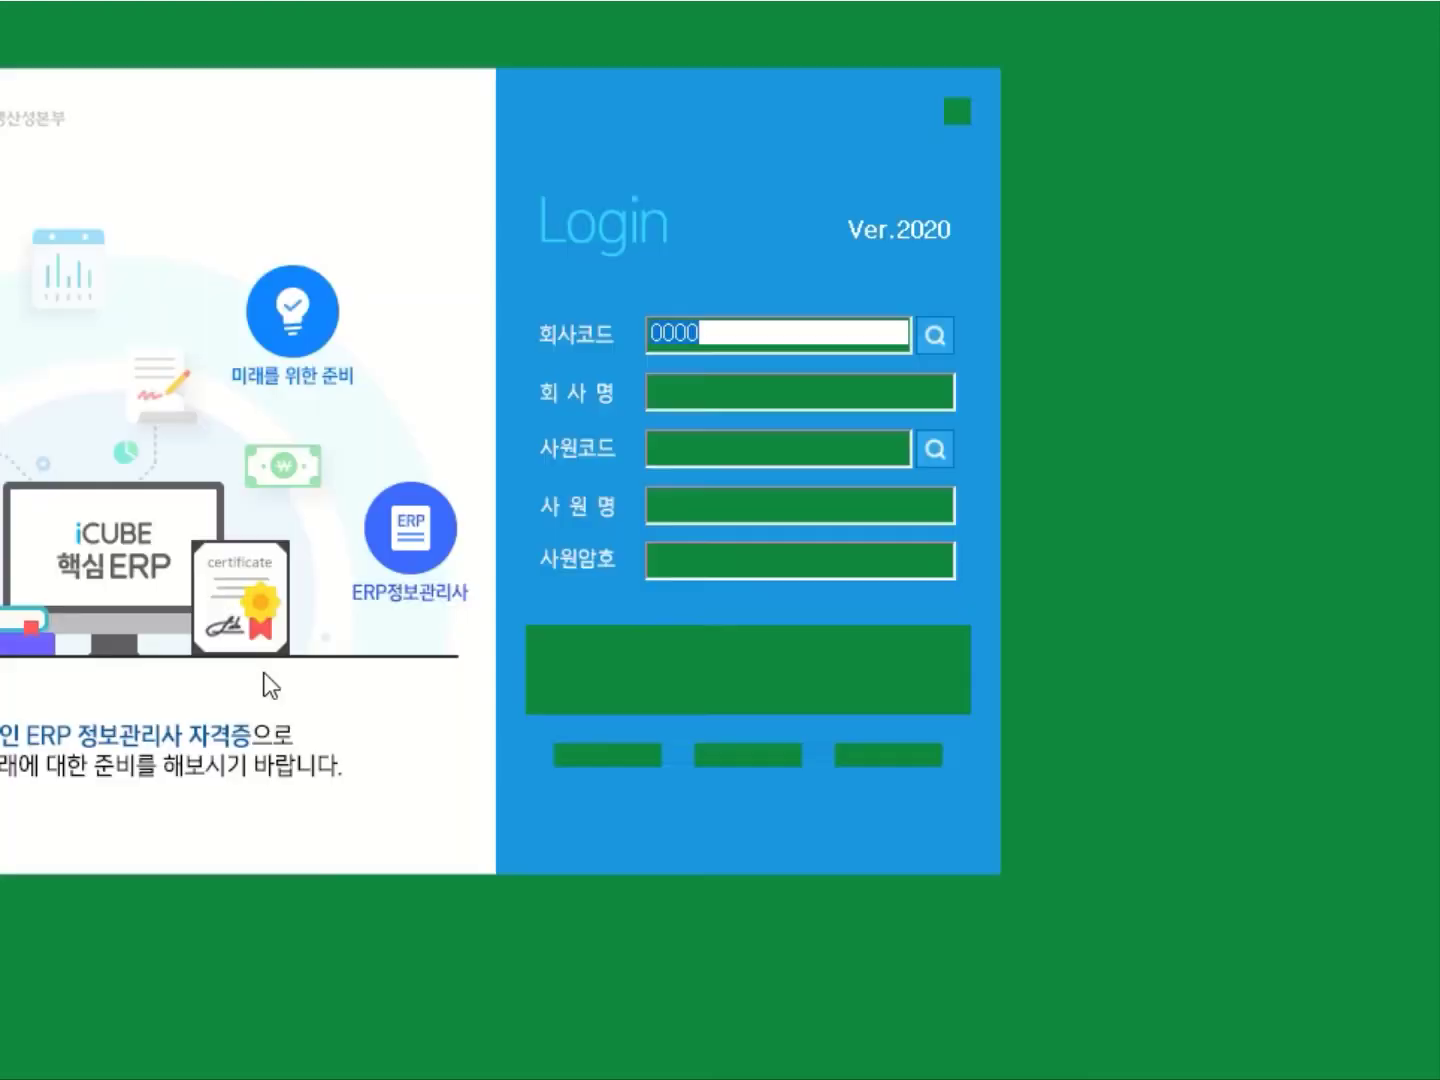
Bring the ERP Login window into full view, clear the company code, then advance slides to page 5.
drag(473, 112, 768, 107)
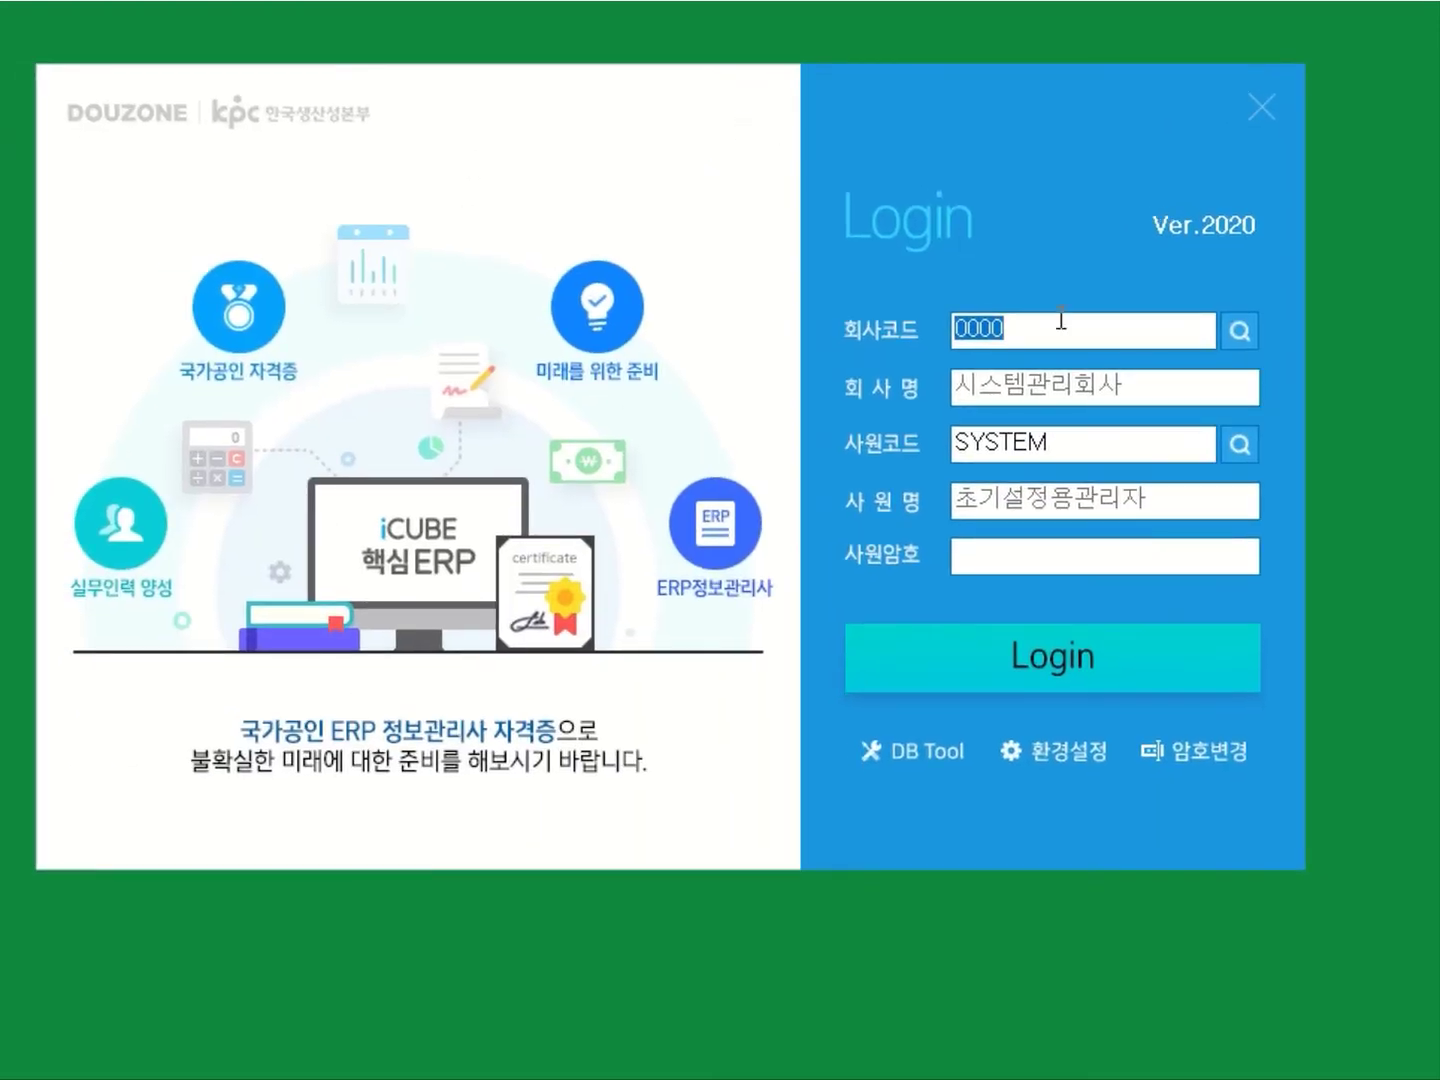
key(BackSpace)
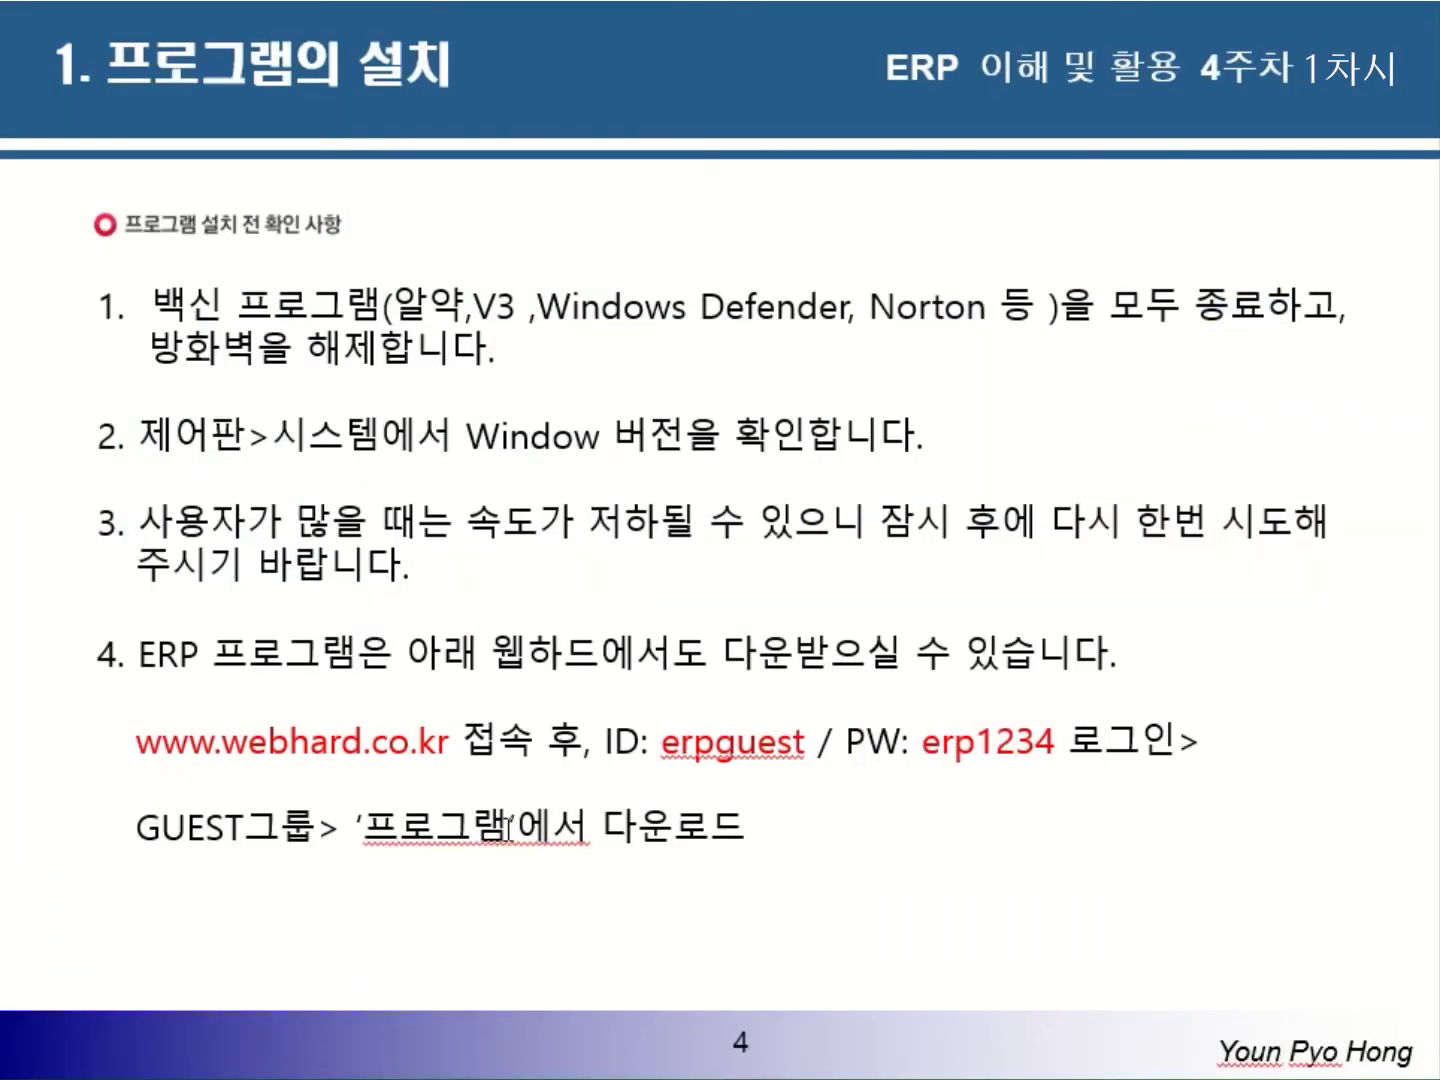
key(Right)
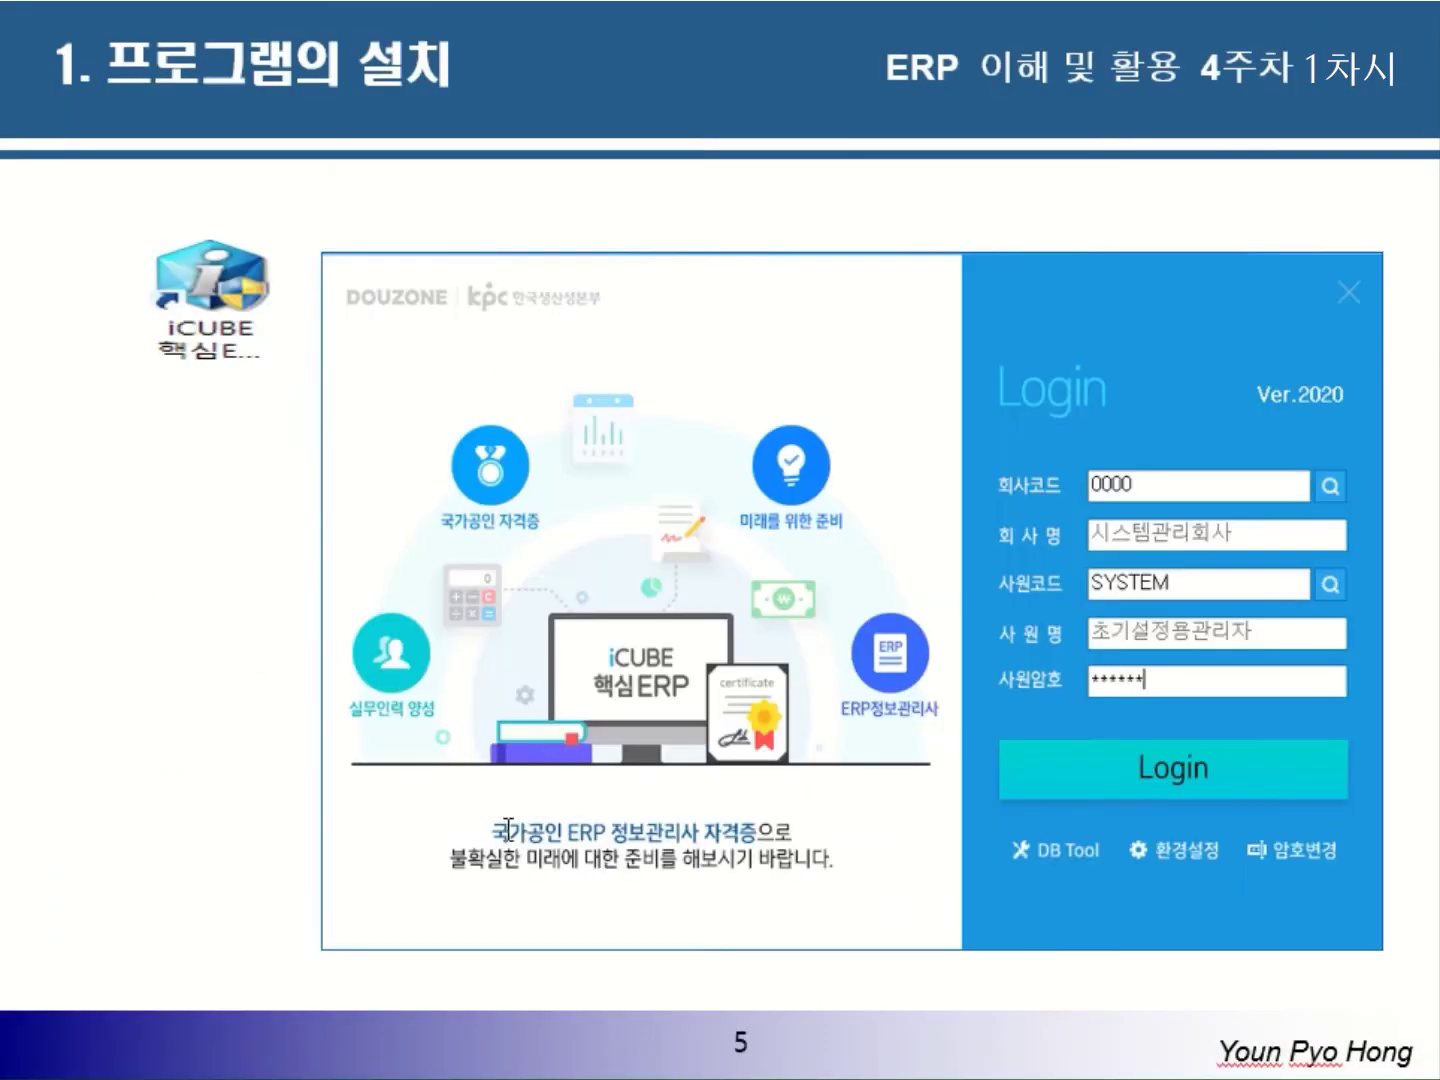
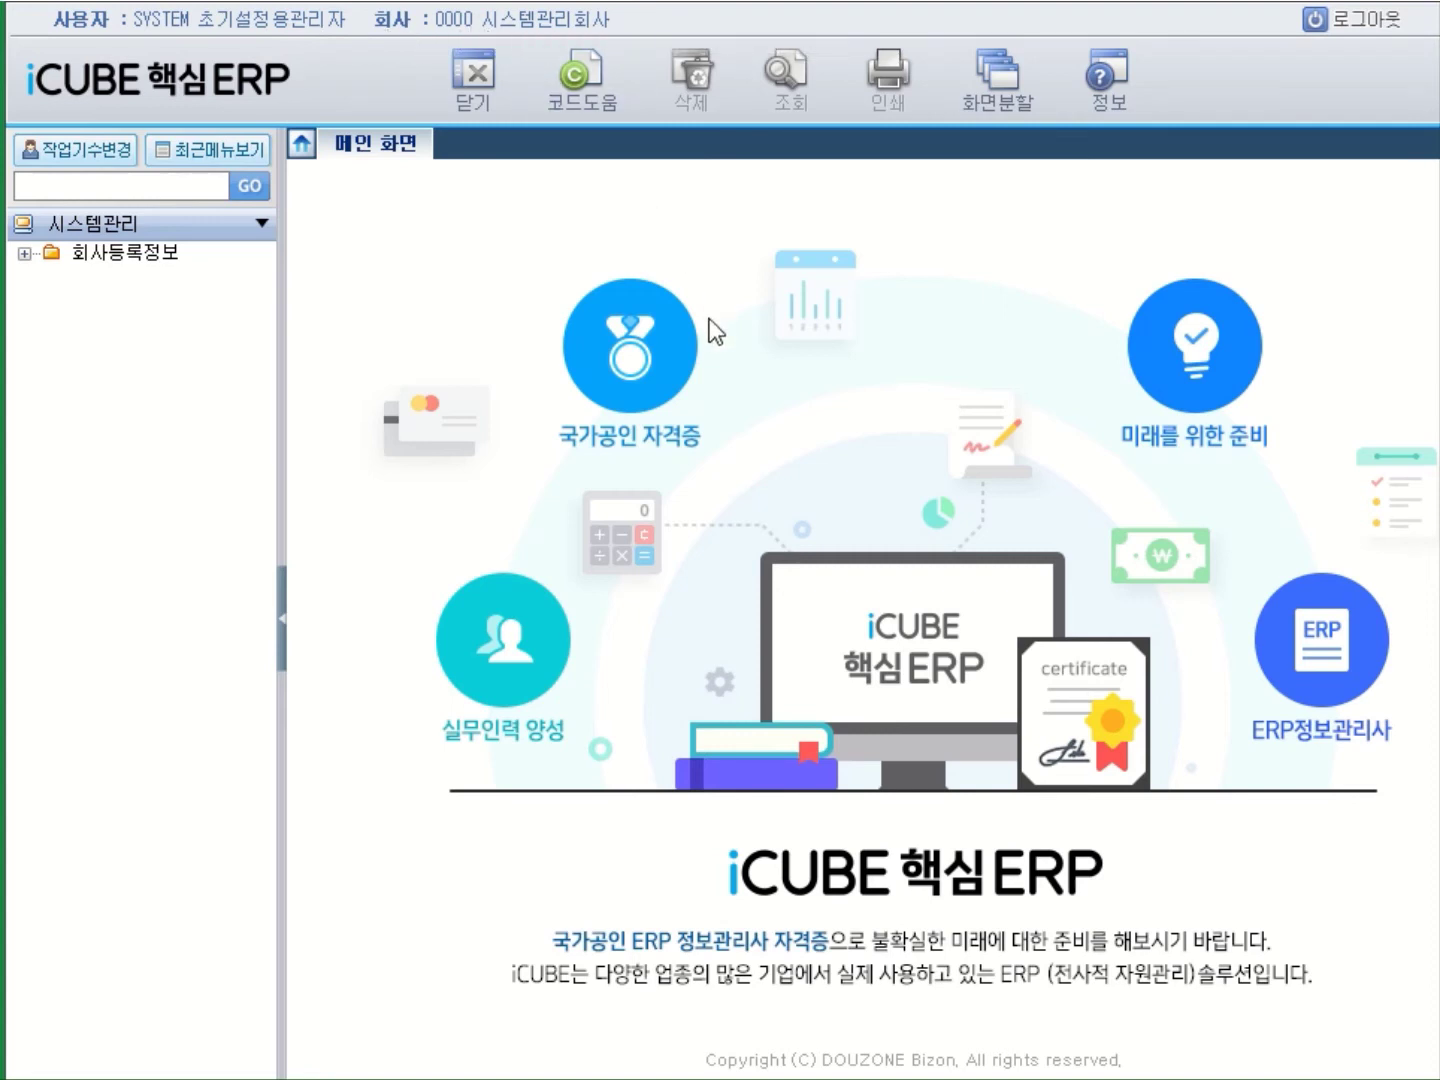
Expand 회사등록정보 in the menu tree and open the 회사등록 screen.
click(157, 262)
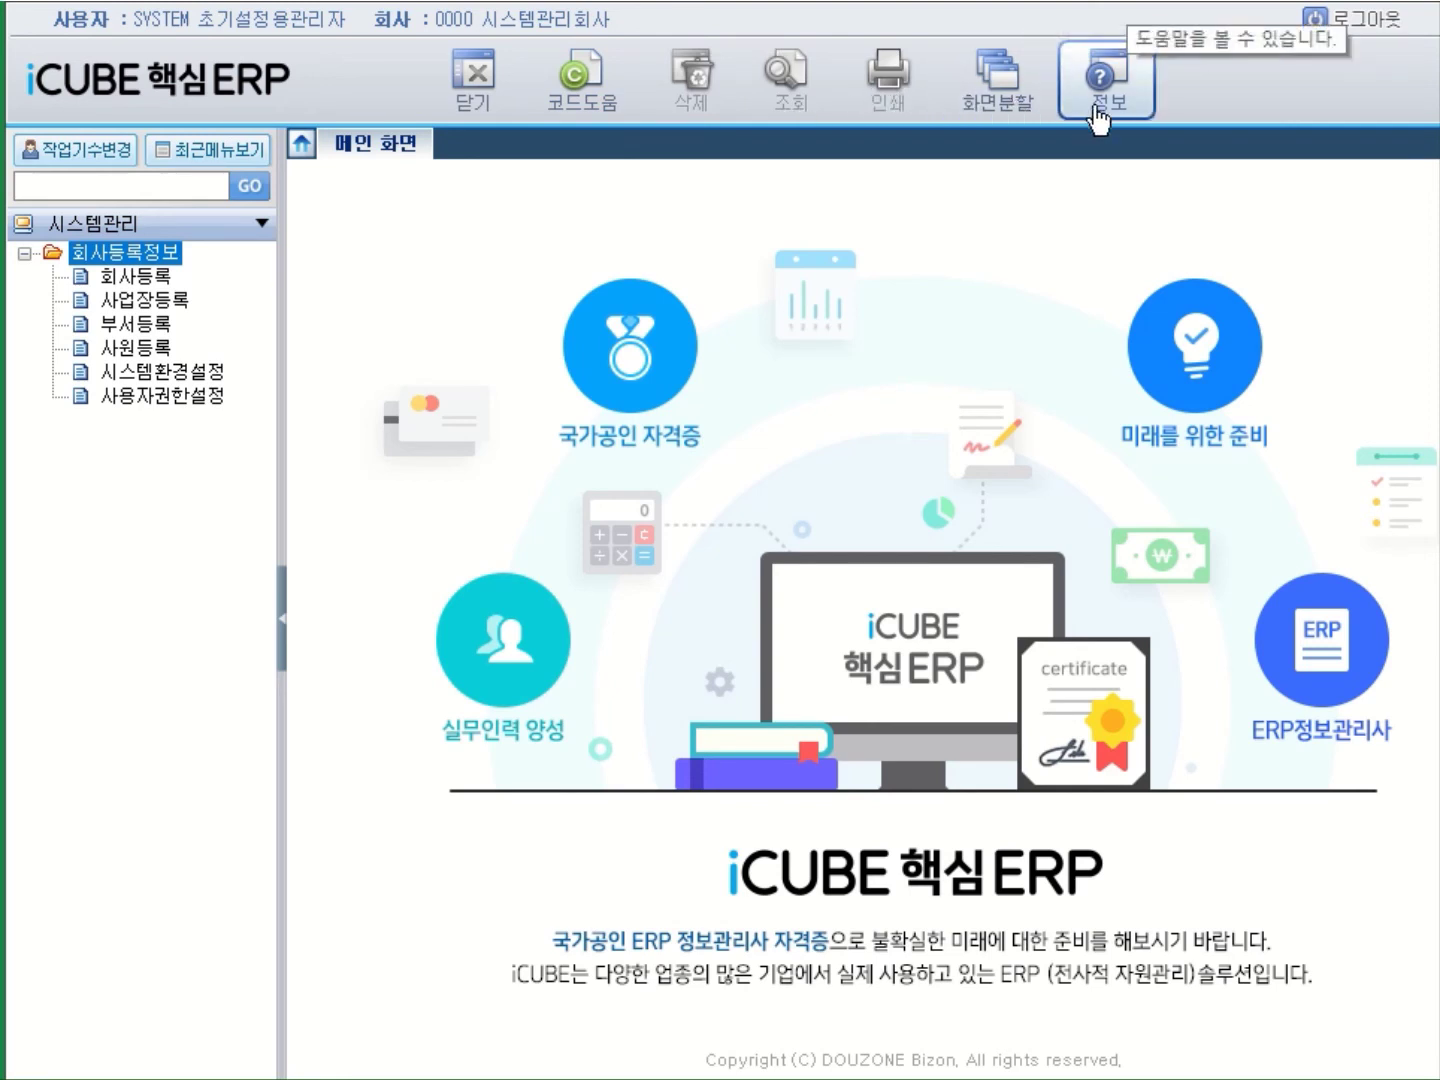
click(128, 280)
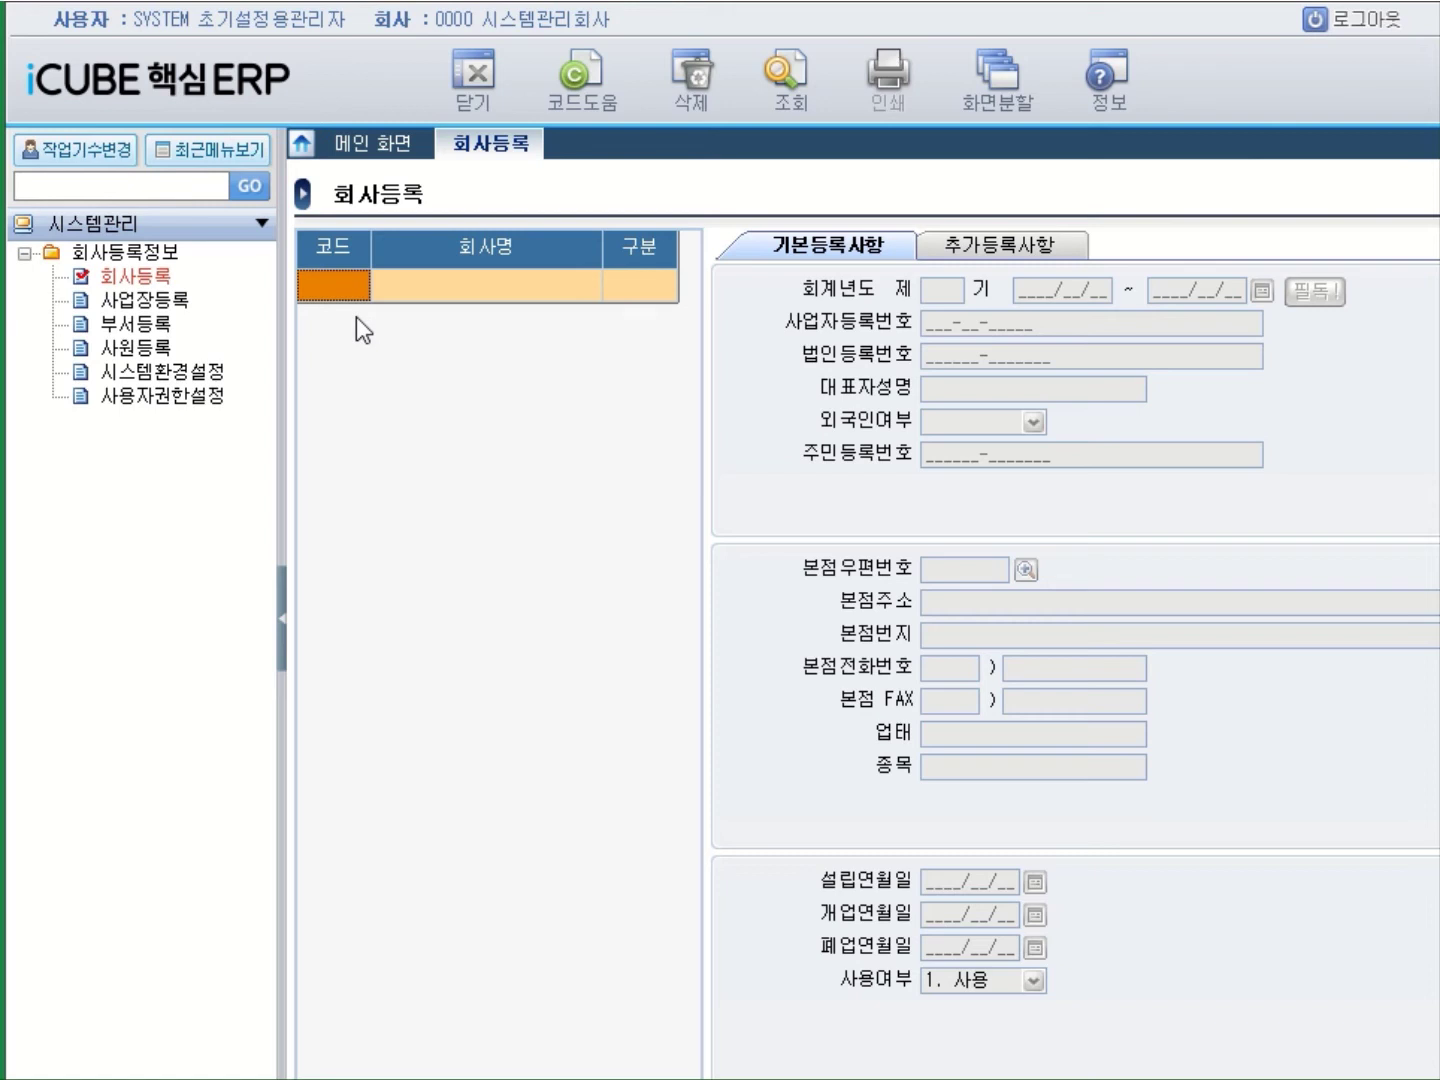
Enter company code 6001 with the name (주)대명전자, correcting the mistyped name.
text(6001)
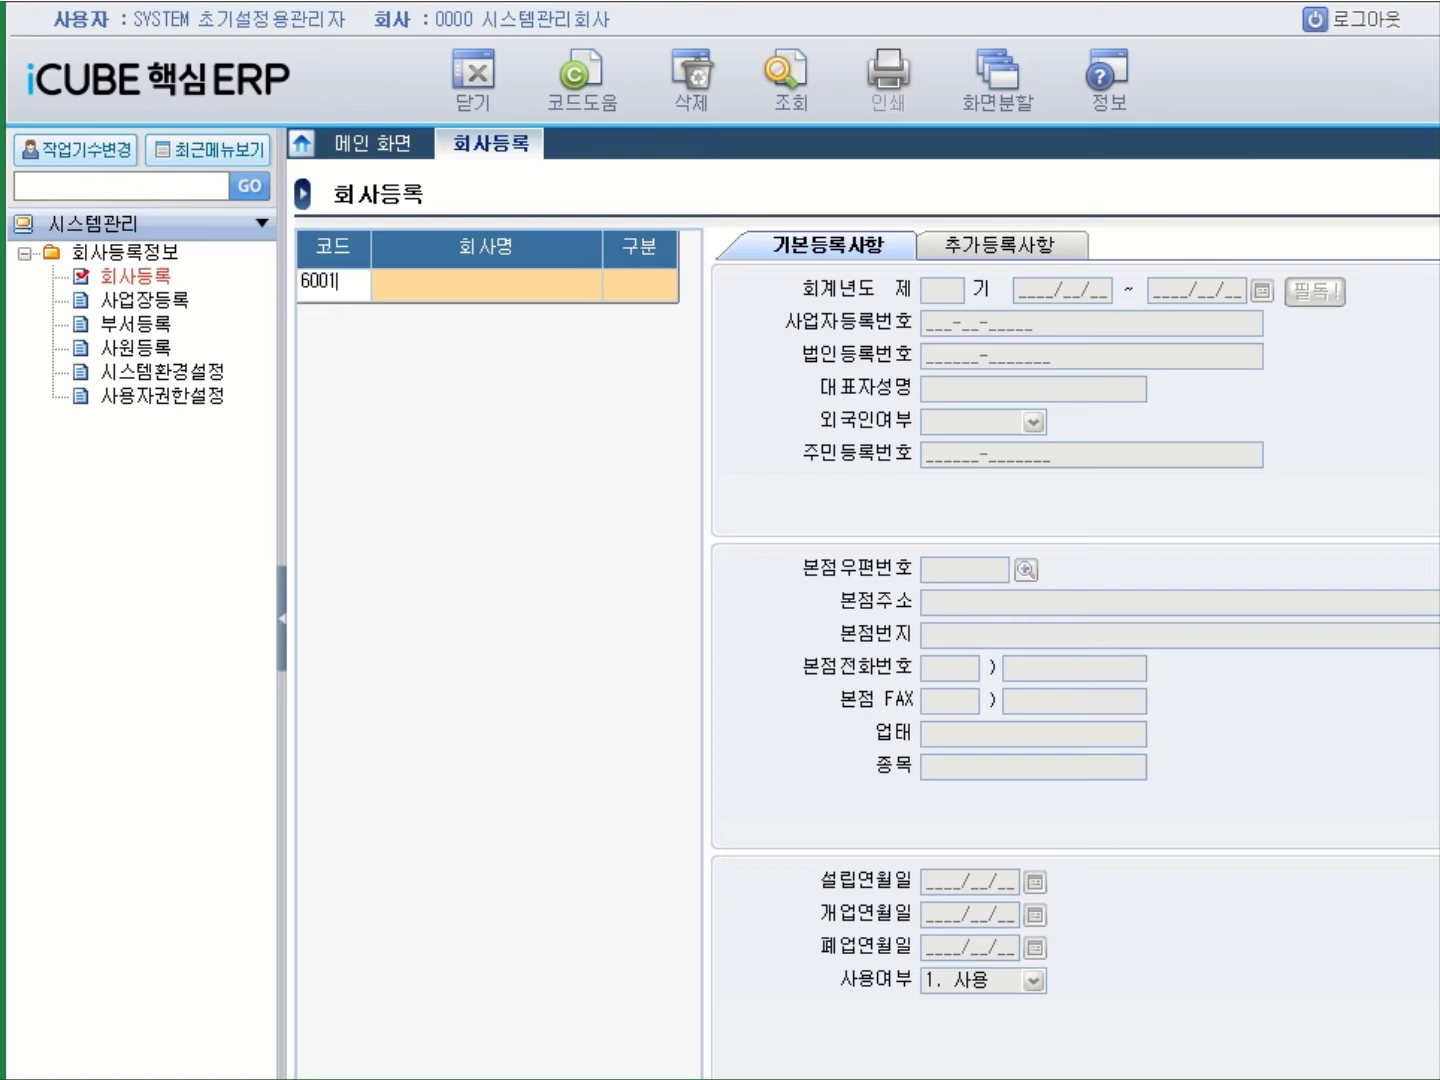
key(Return)
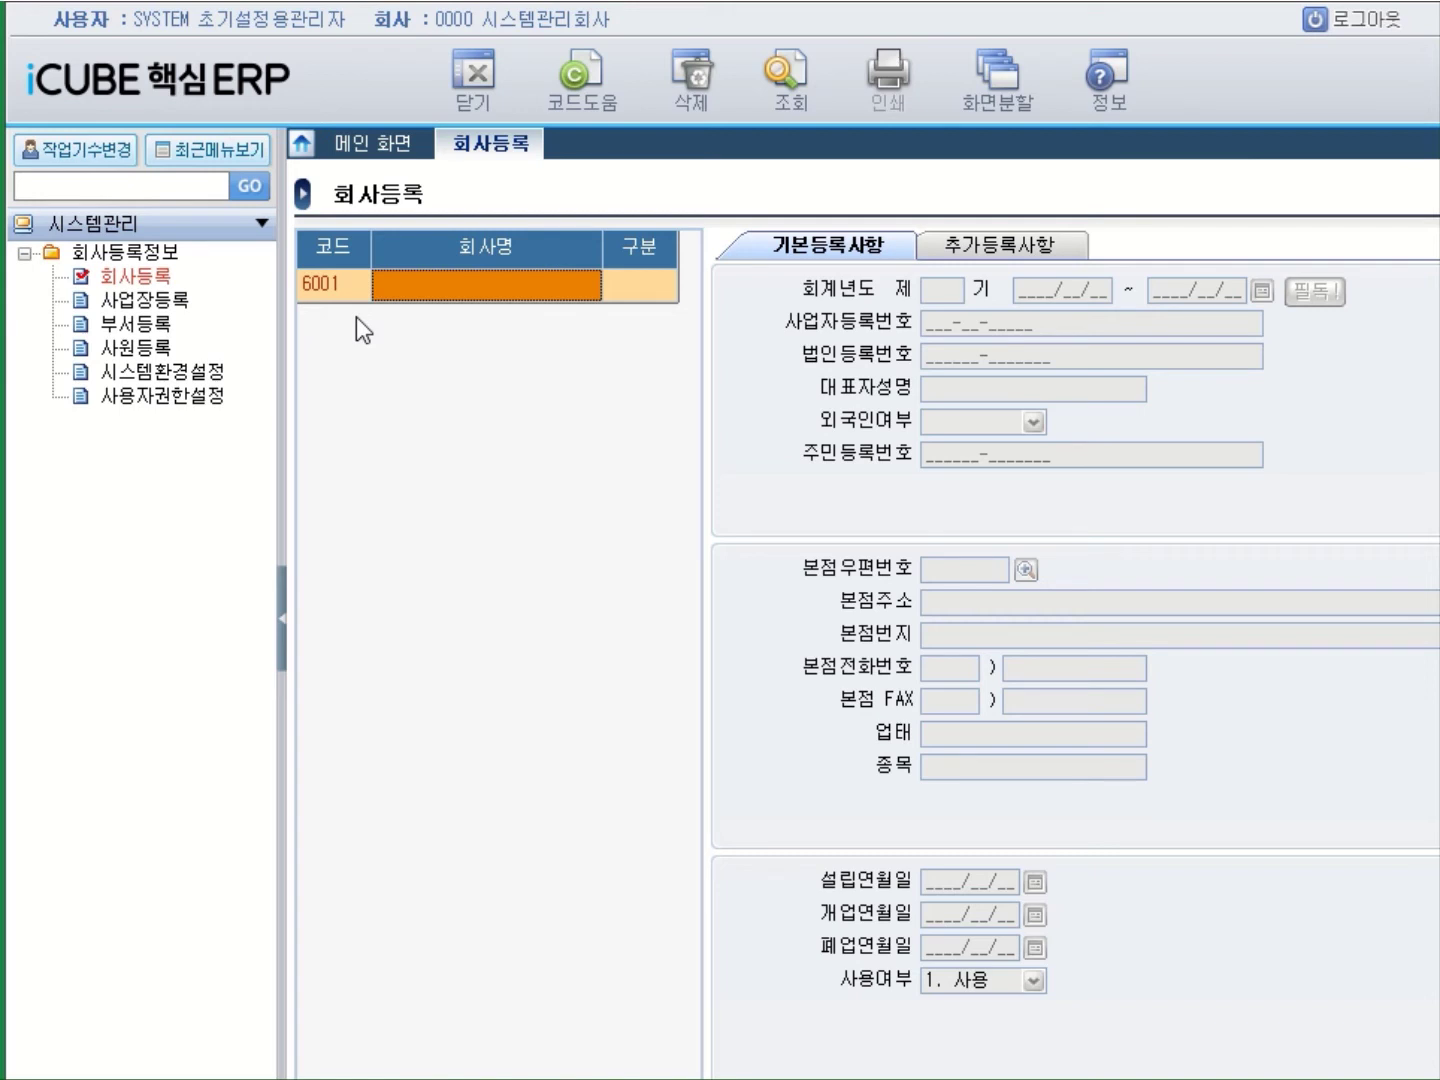
text((wn))
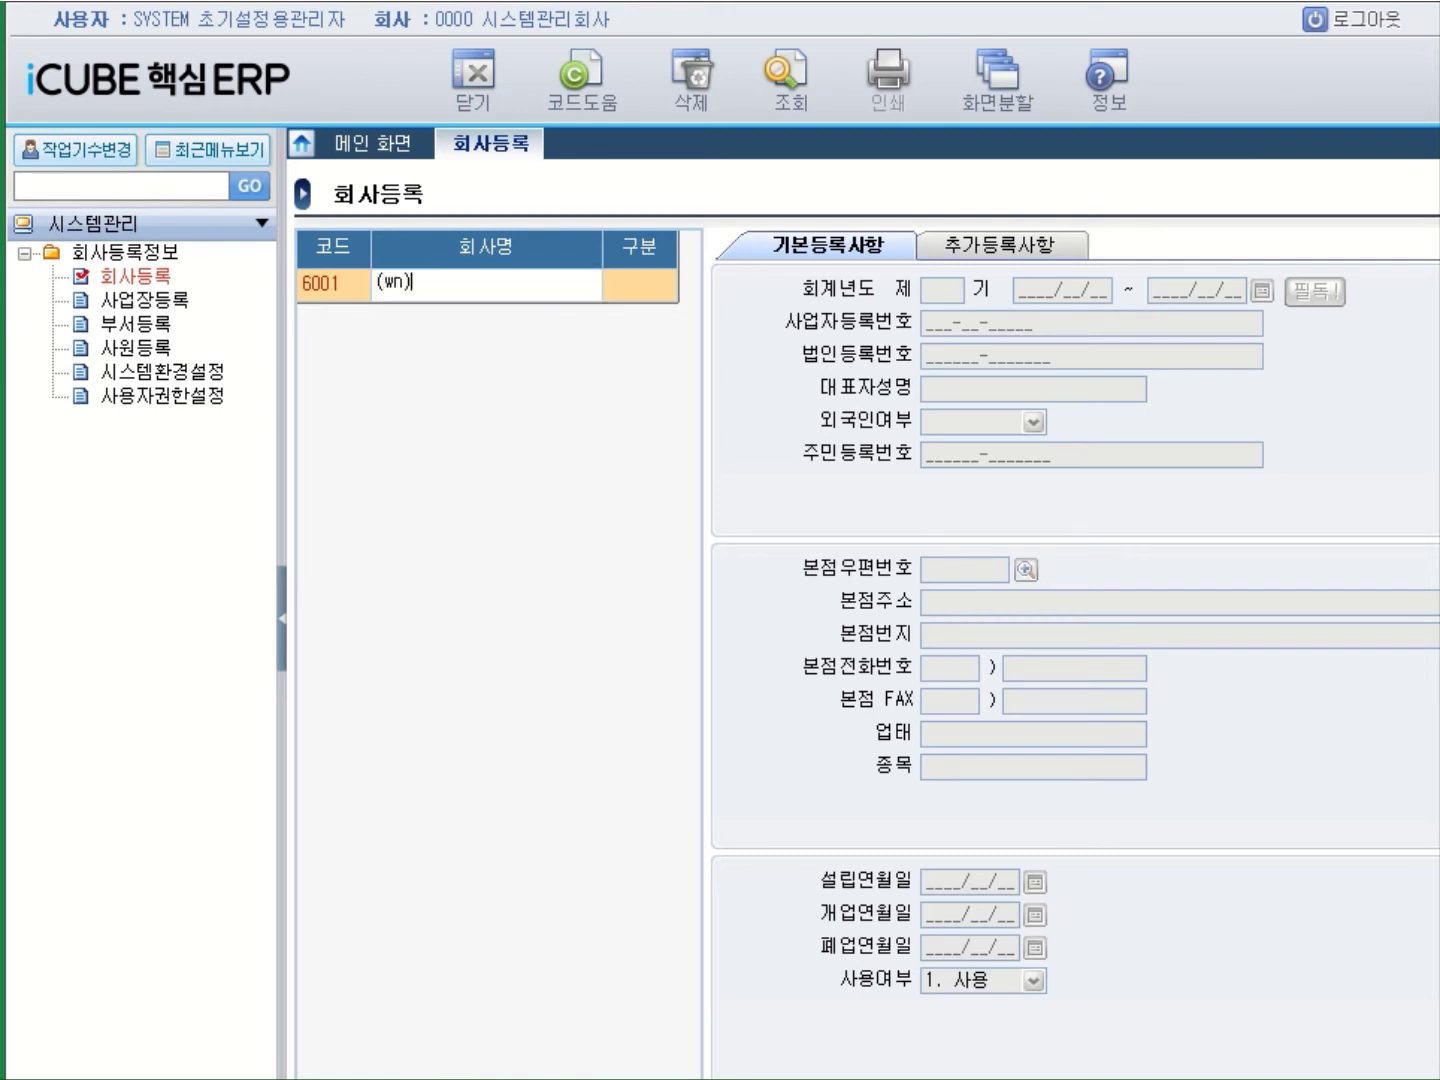
key(BackSpace)
key(BackSpace)
key(BackSpace)
double_click(382, 283)
text((wn))
key(BackSpace)
key(BackSpace)
key(BackSpace)
text(주)뻼)
text(명전자)
key(Return)
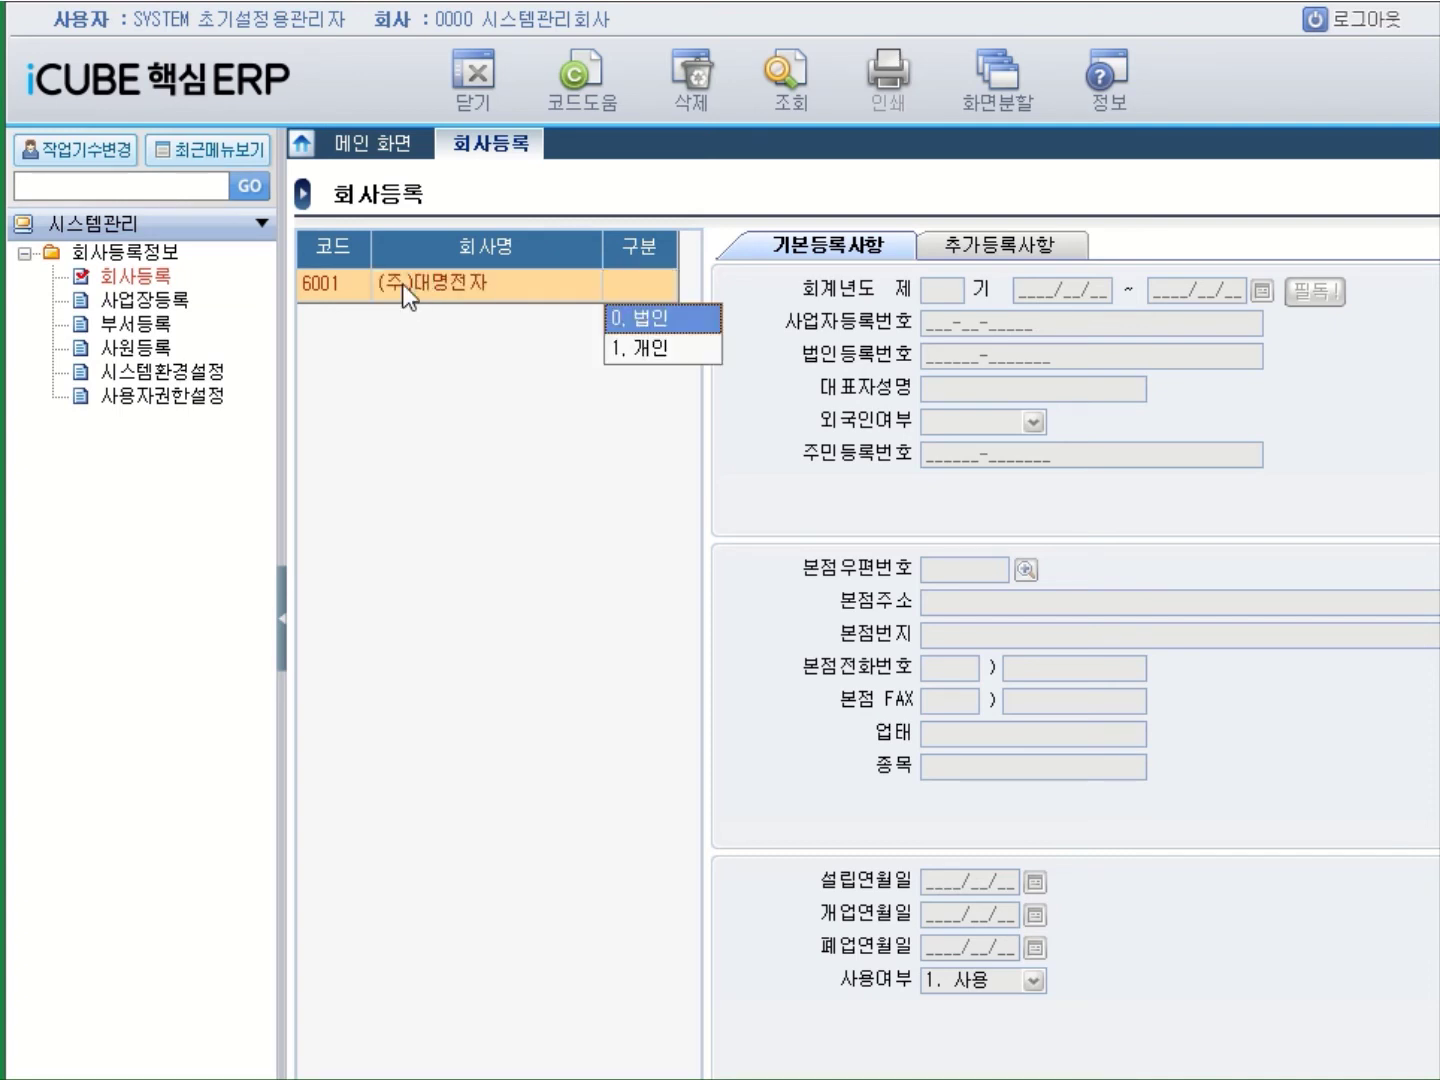
Set type 법인 and fiscal term 9 from 2020/01/01 to 2020/12/31.
key(Return)
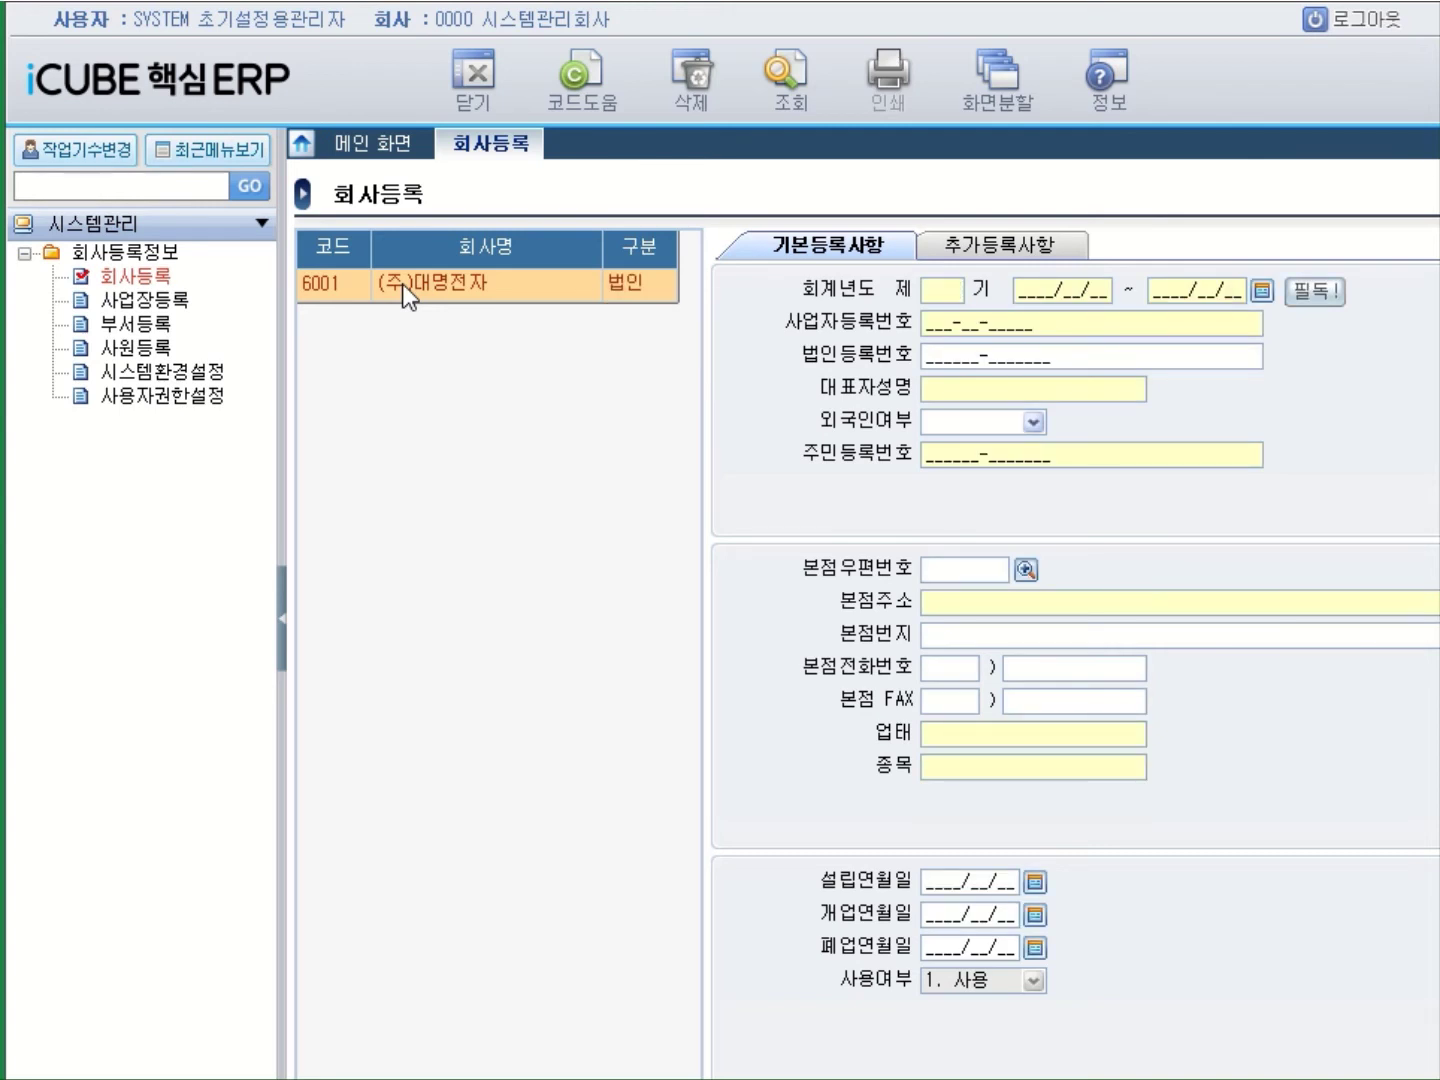
text(9)
key(Return)
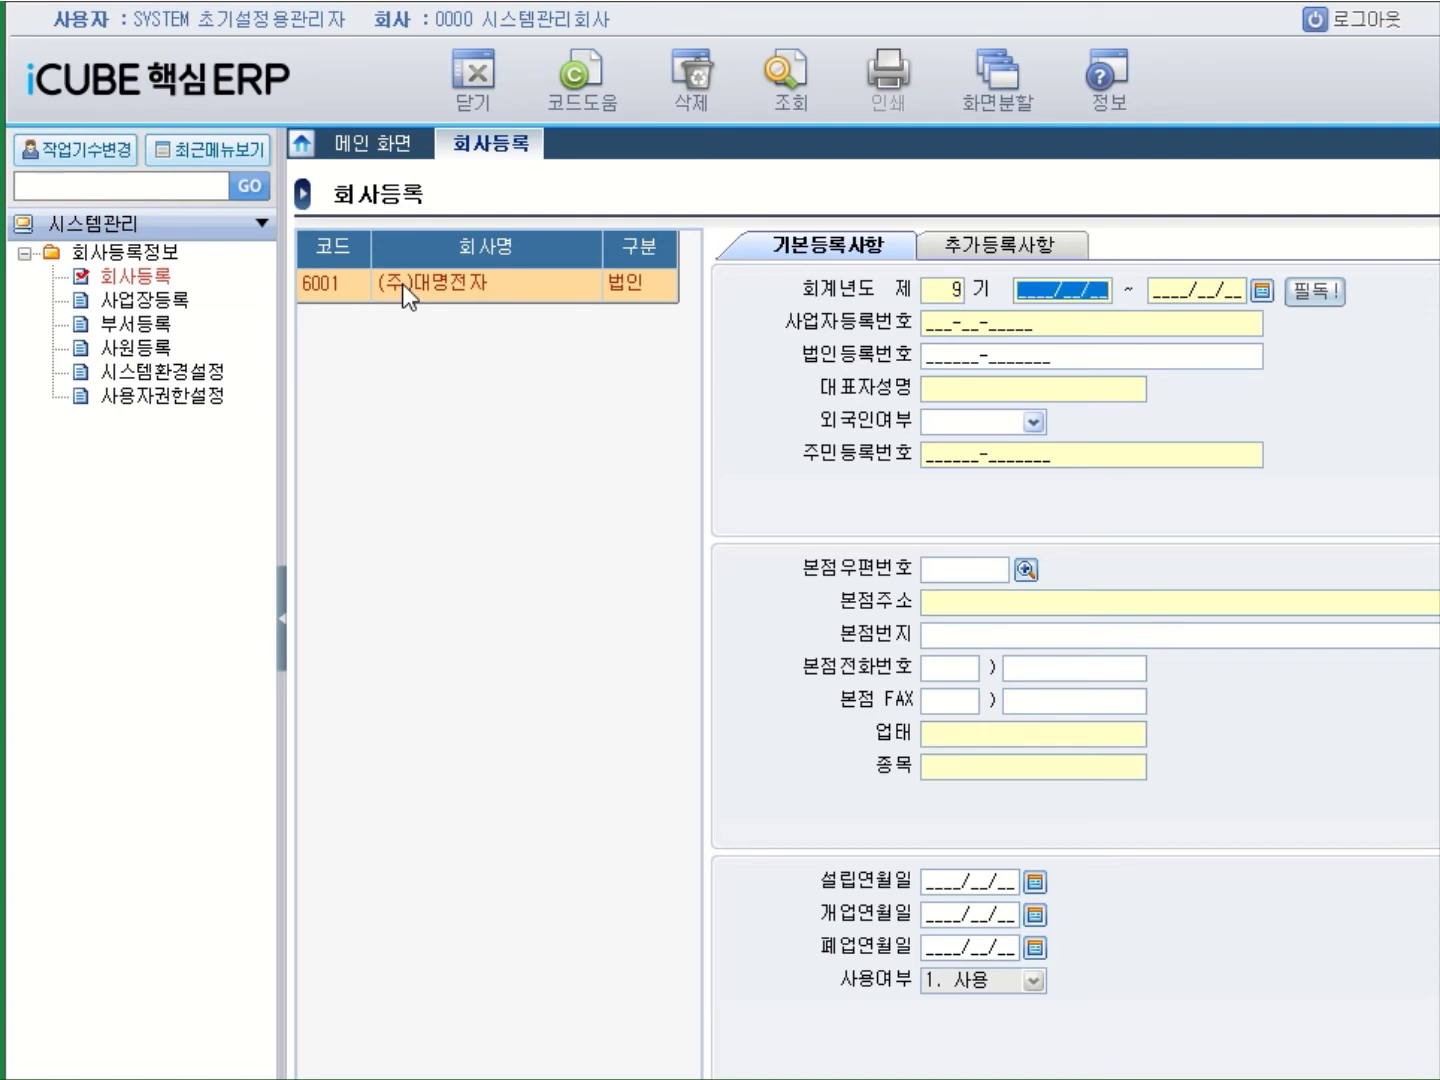
text(202)
text(0/01/01)
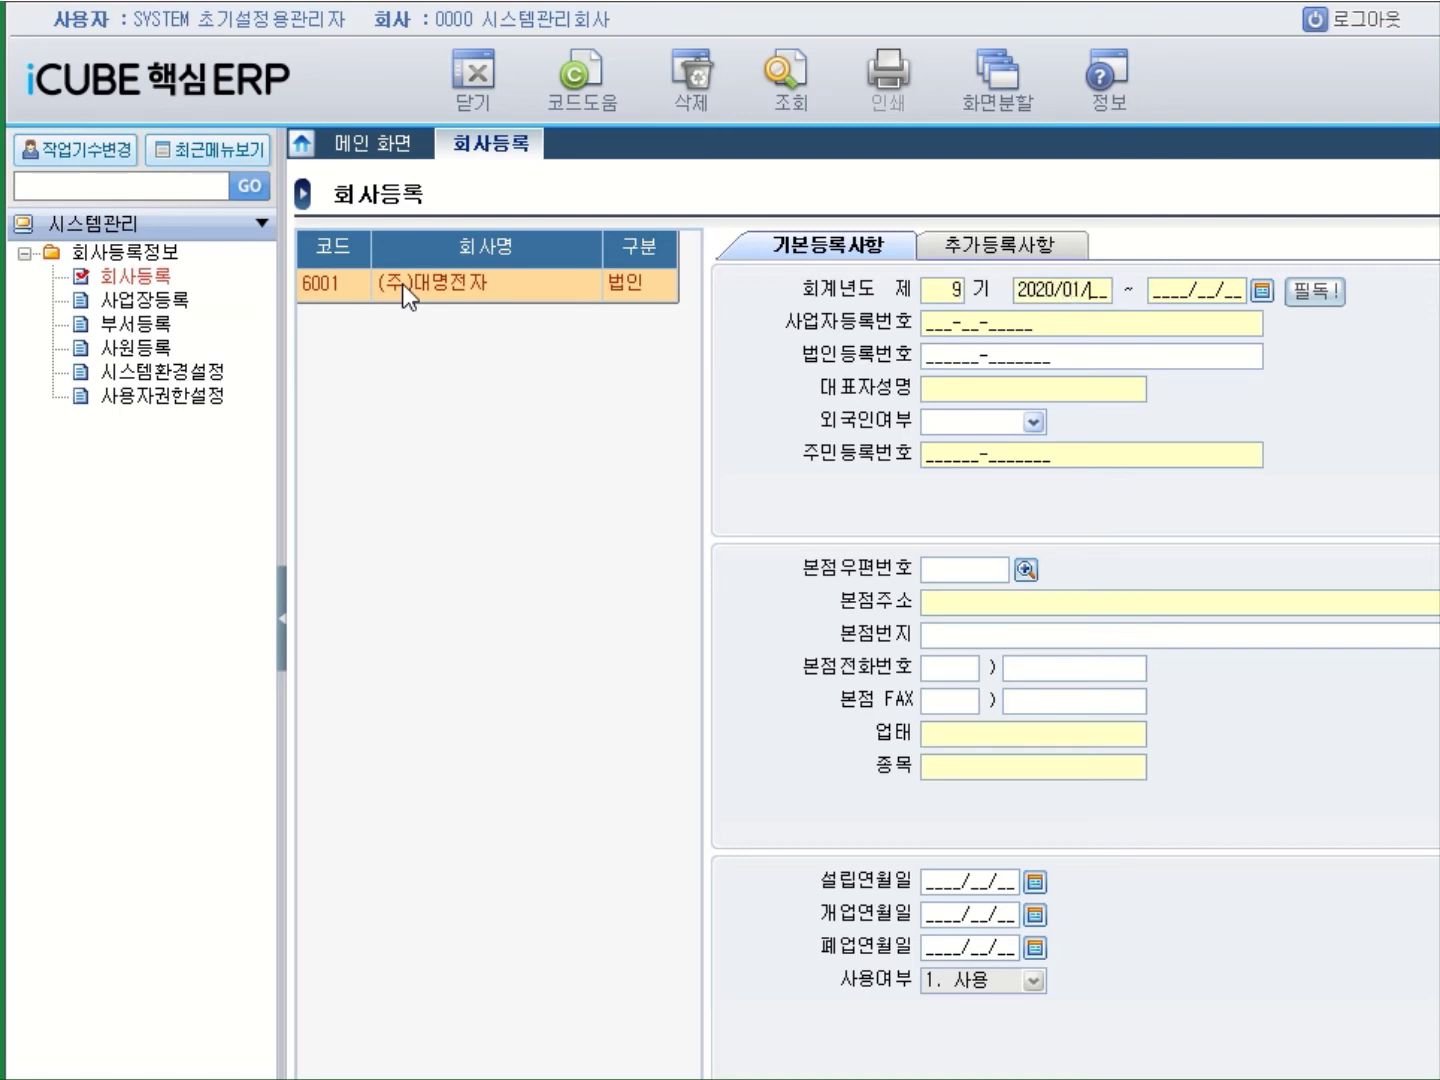
key(Return)
text(2020/12/31)
key(Return)
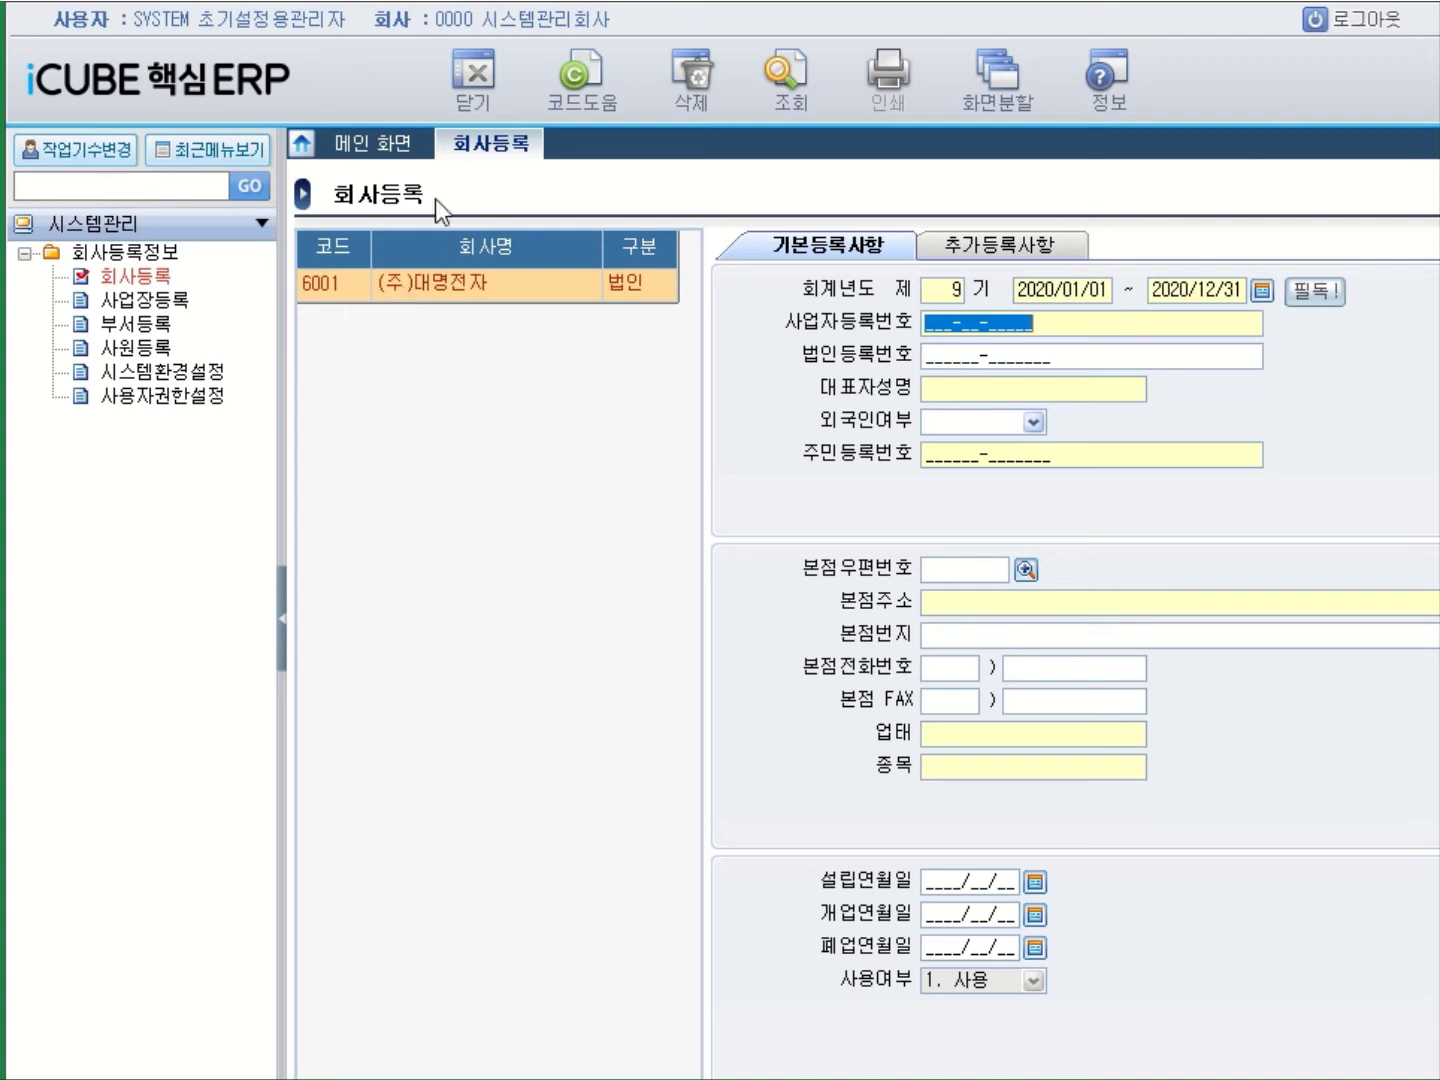
click(931, 326)
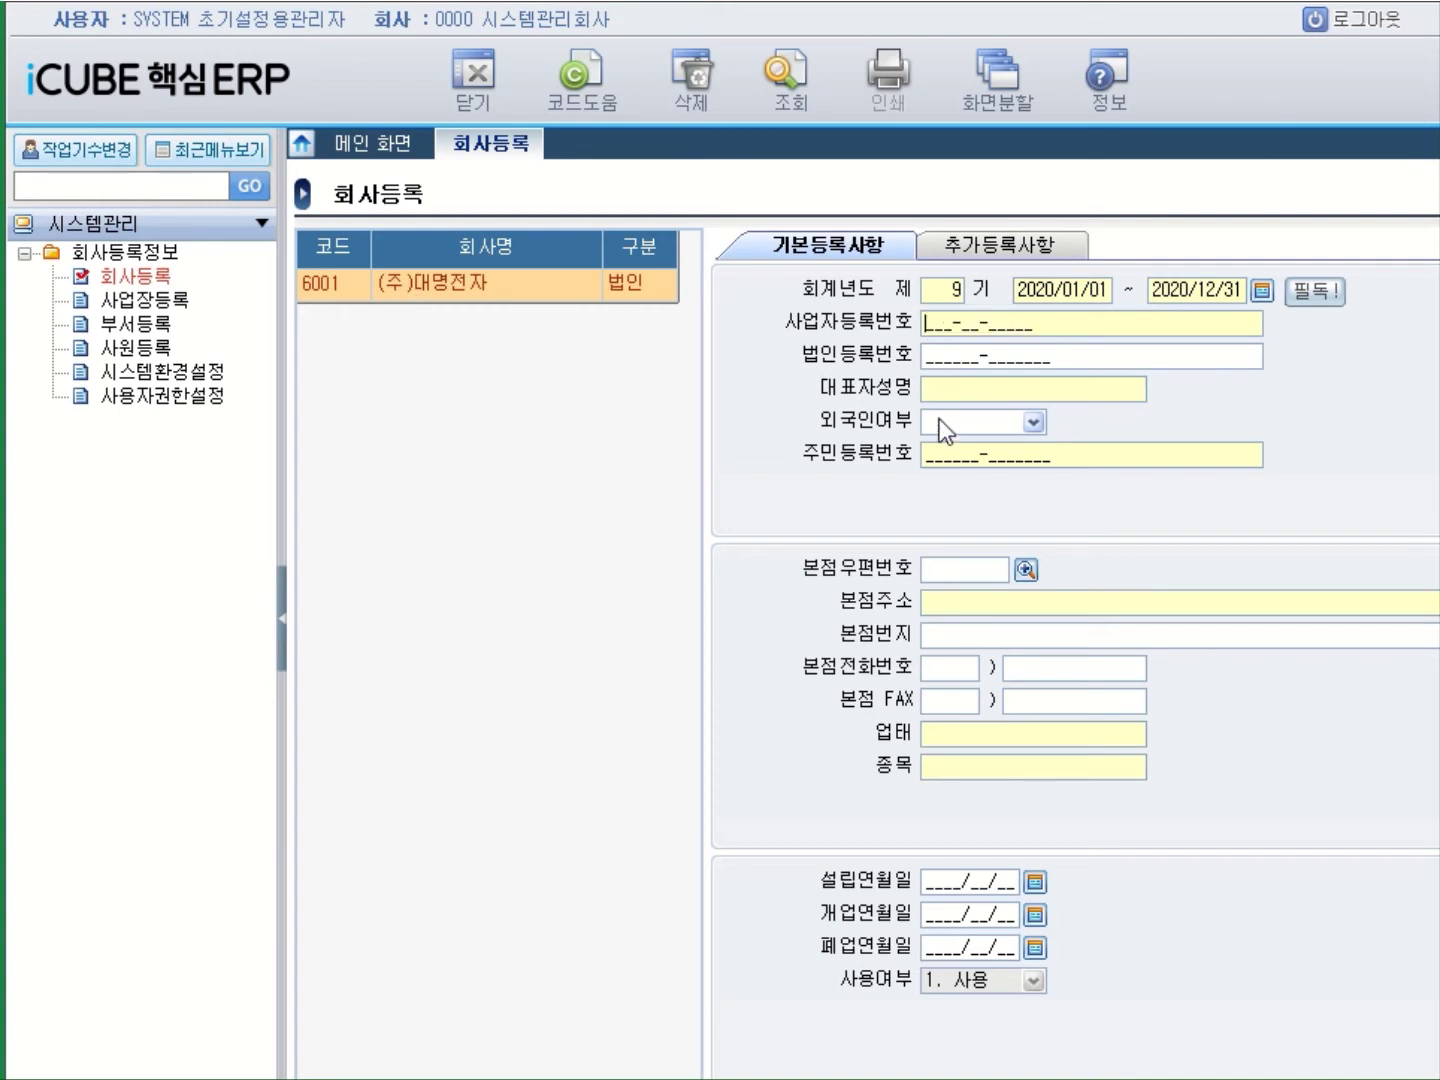
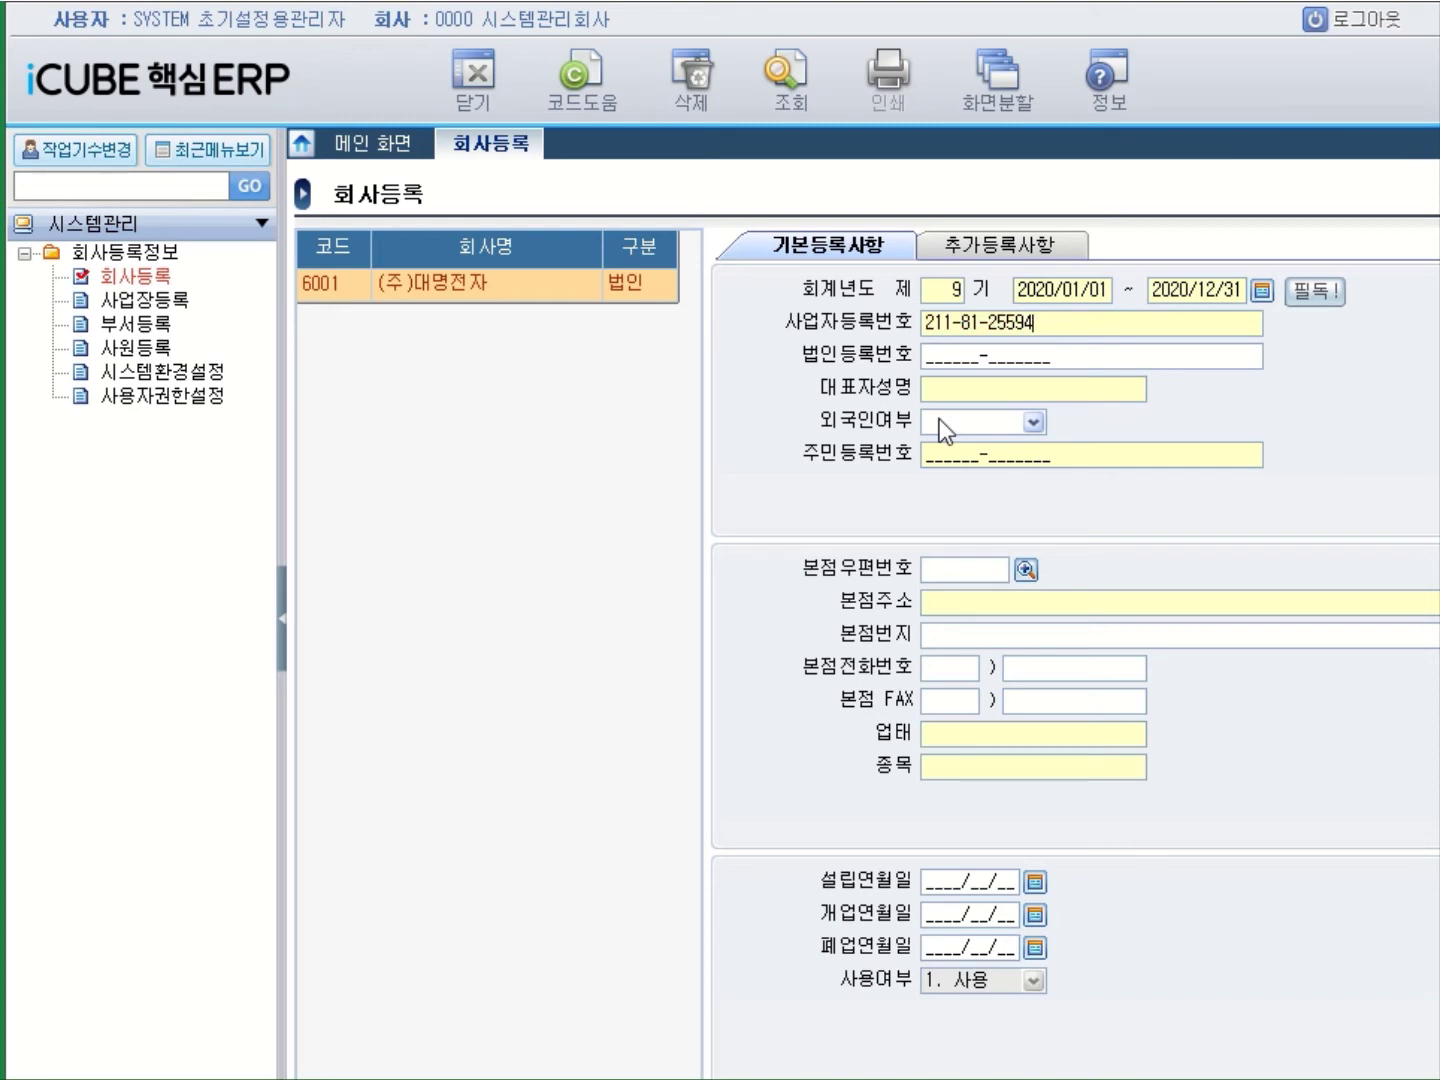
key(Return)
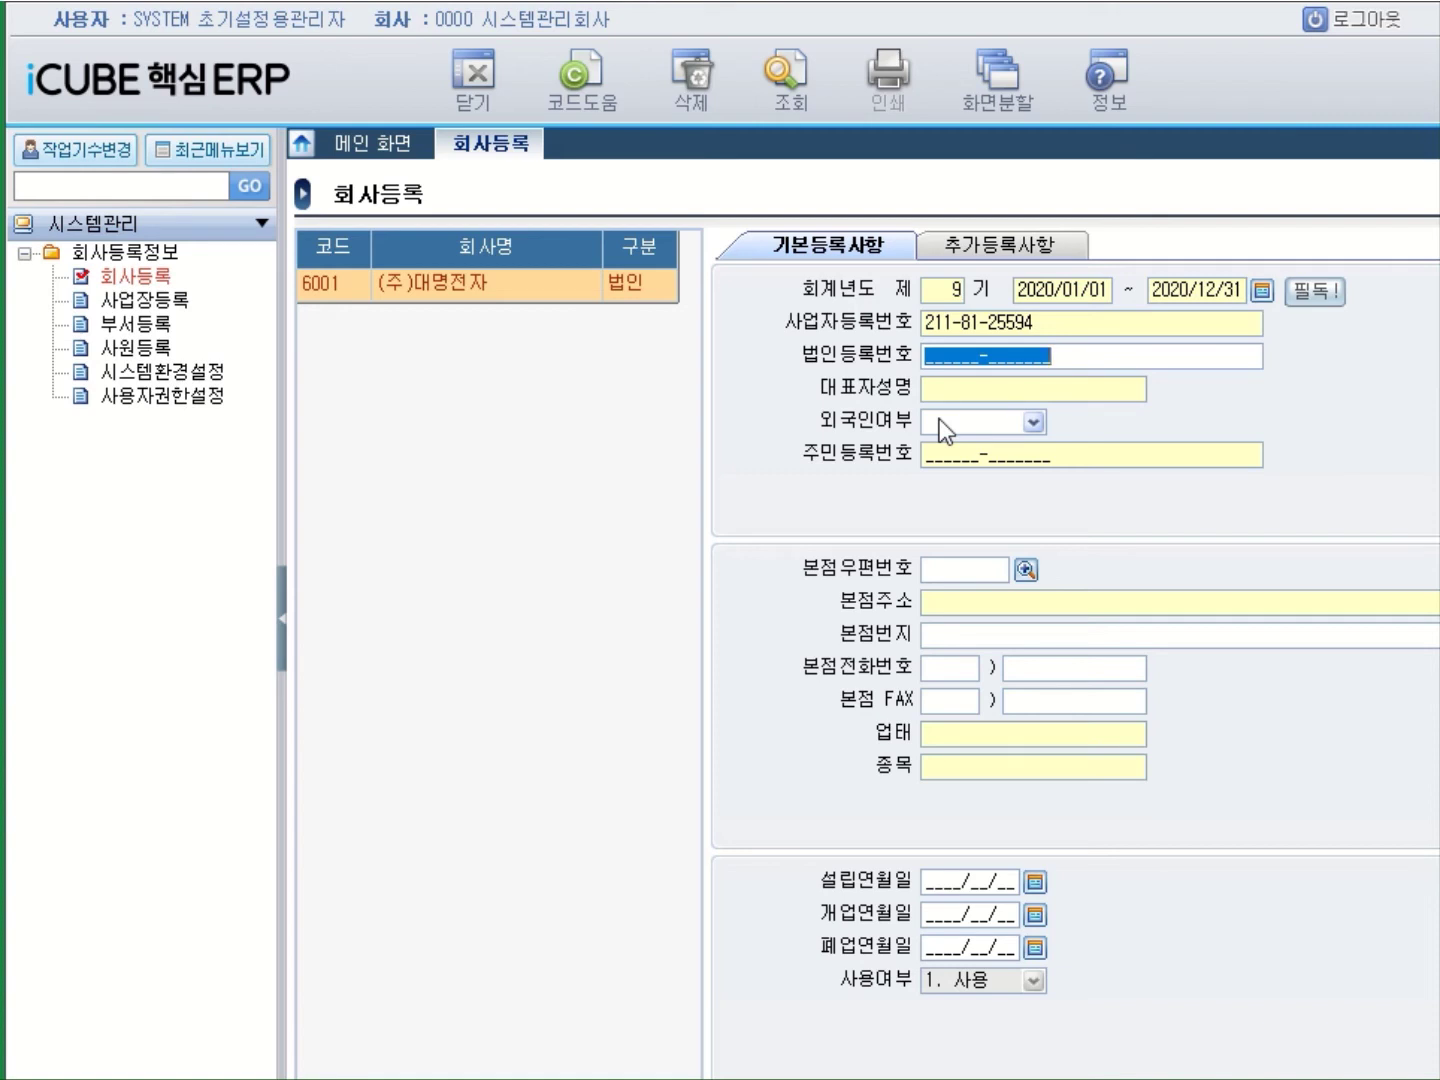
key(Return)
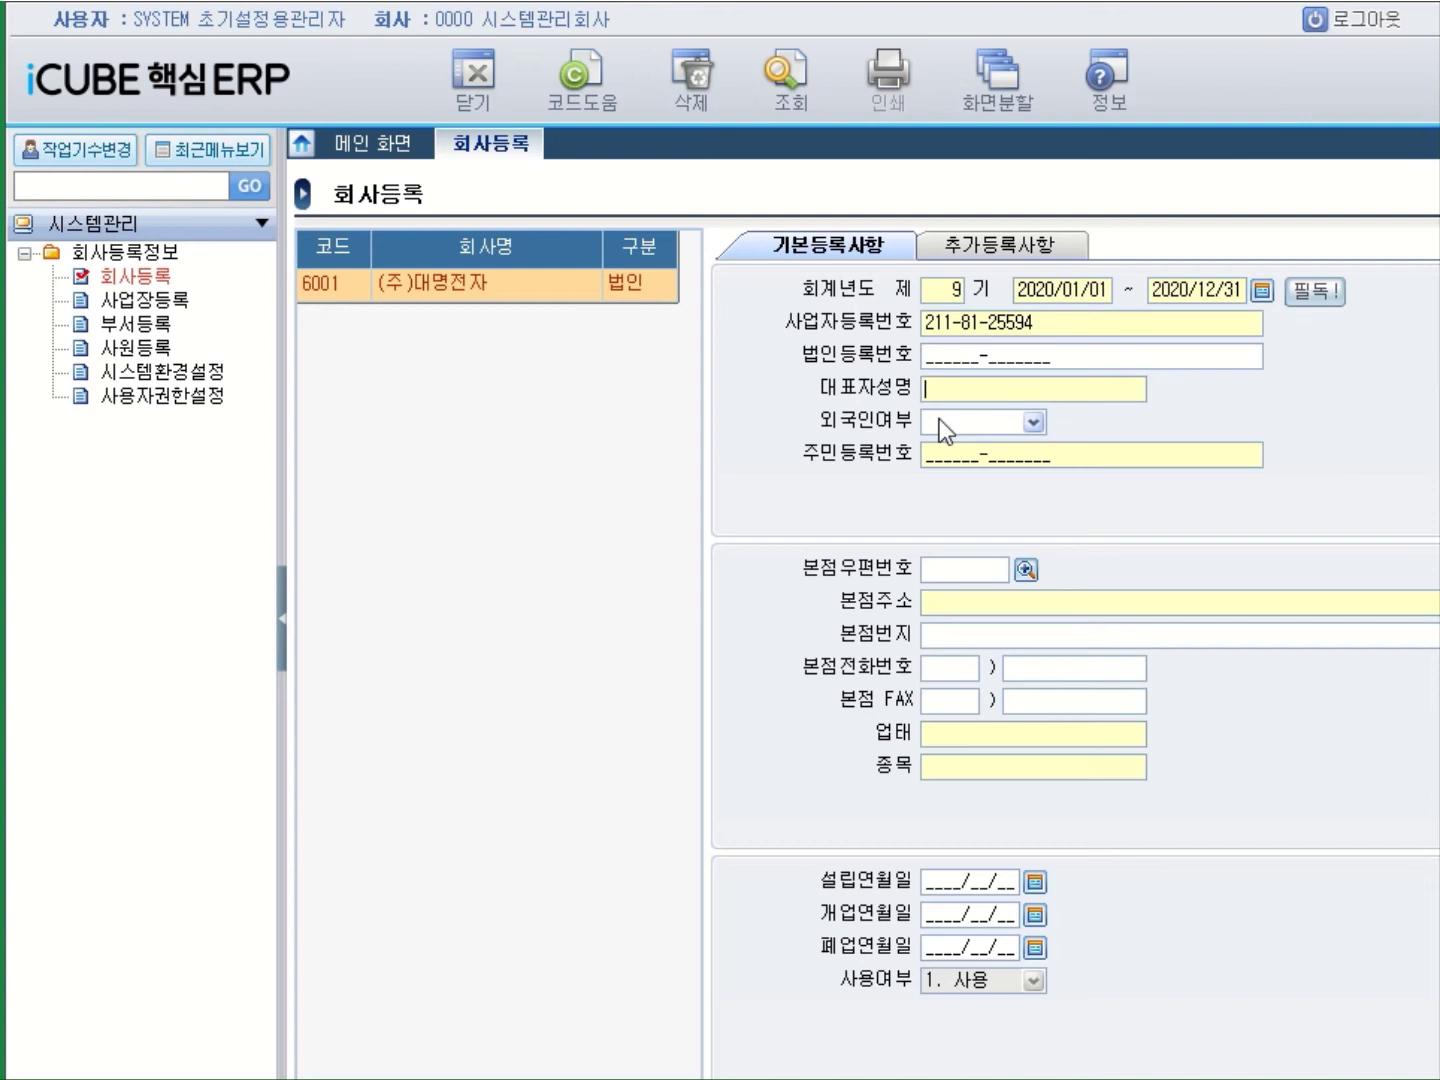
key(shift+Tab)
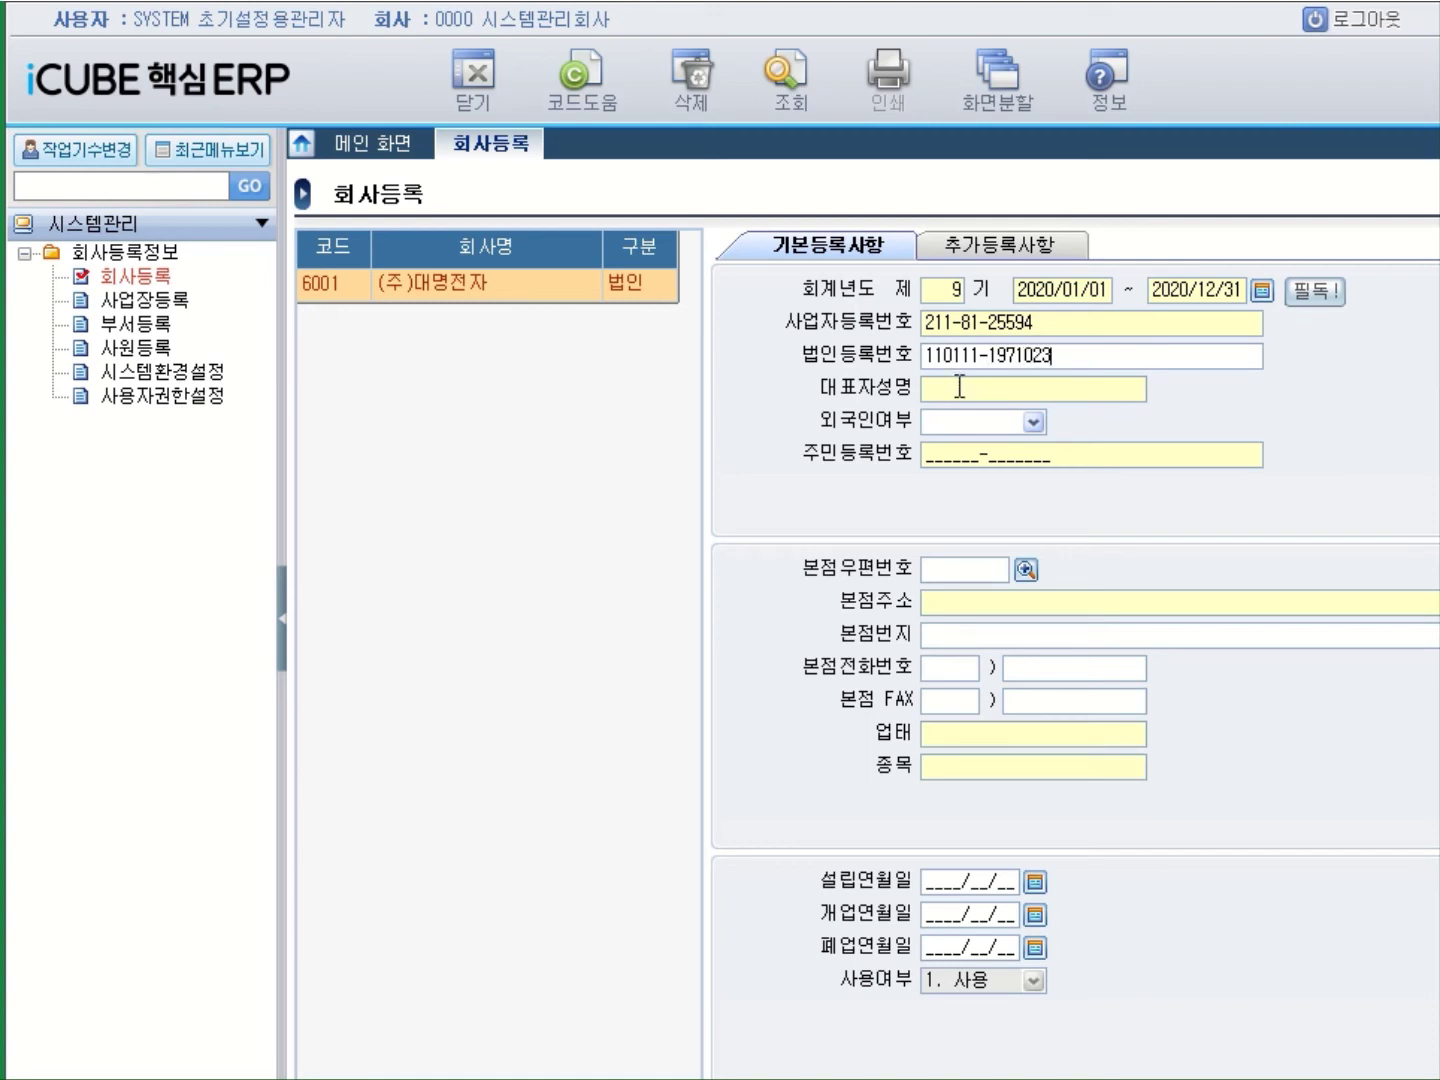
Enter the representative's name, choose 0. 내국인, and type the resident registration number.
click(959, 386)
key(Return)
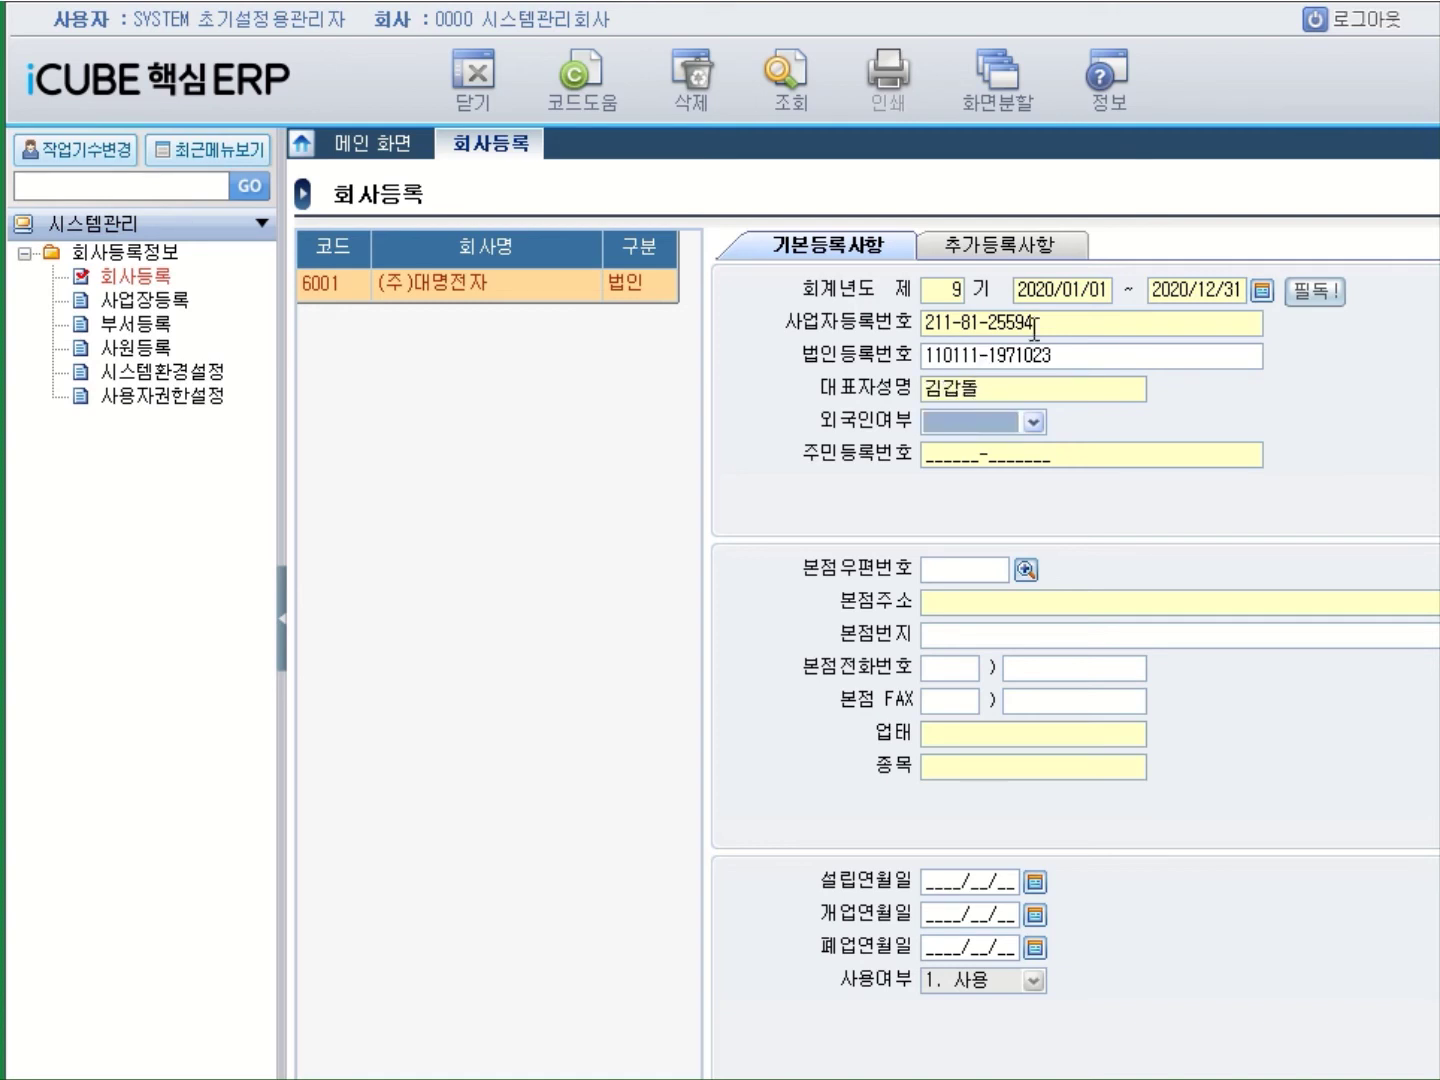
click(1031, 422)
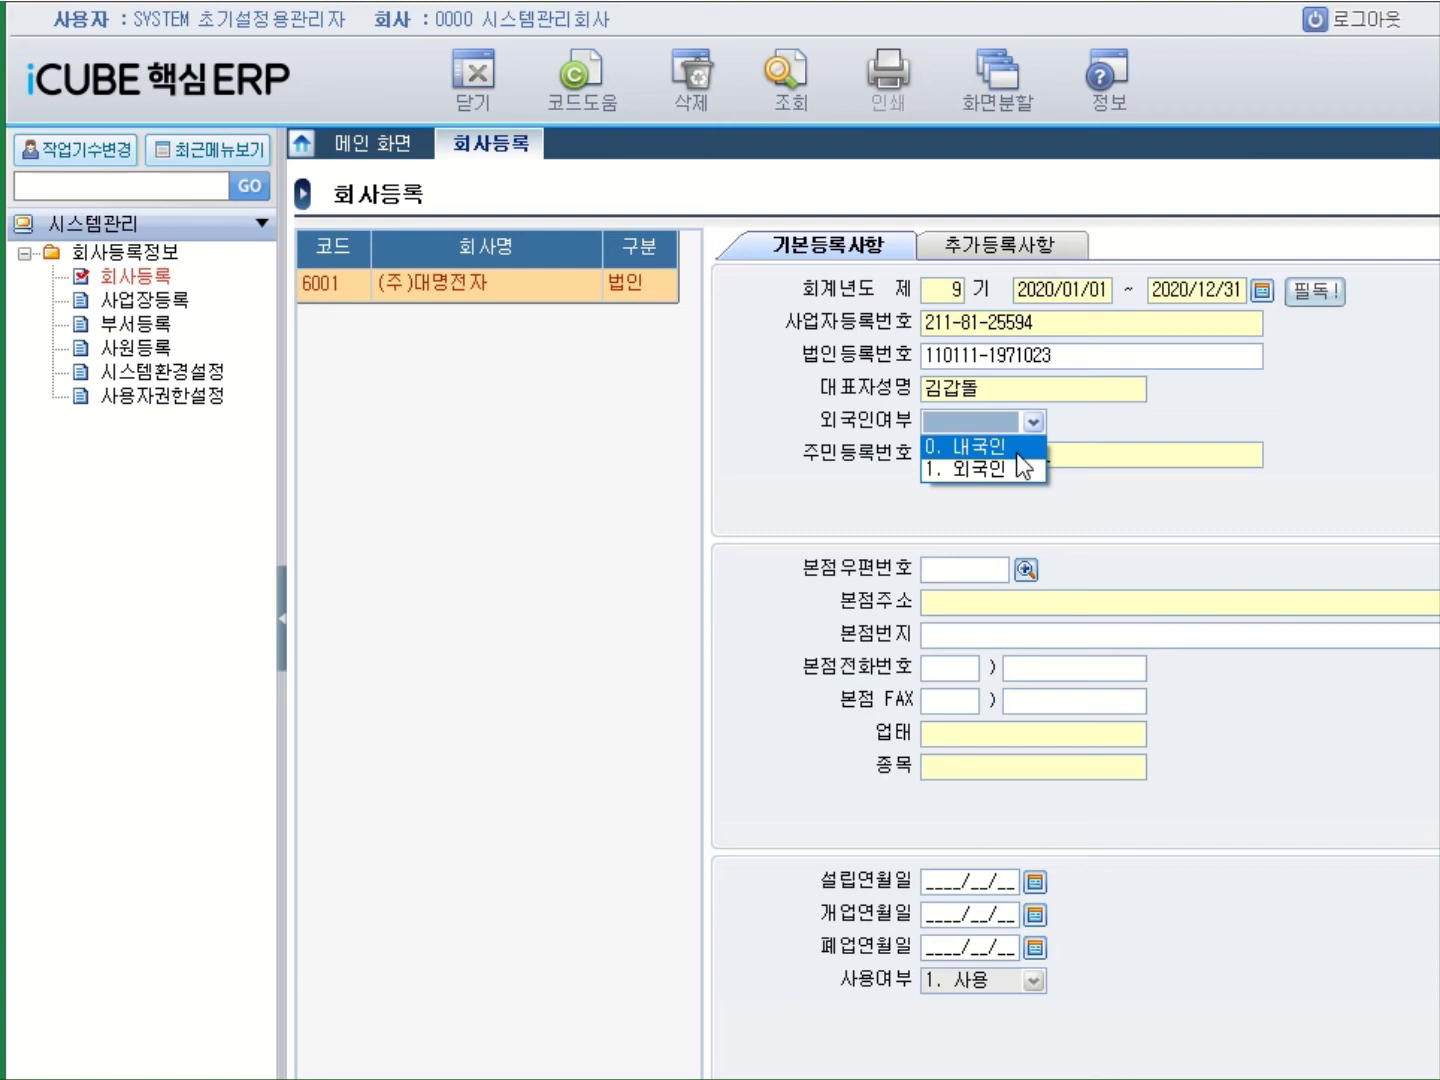
click(1020, 454)
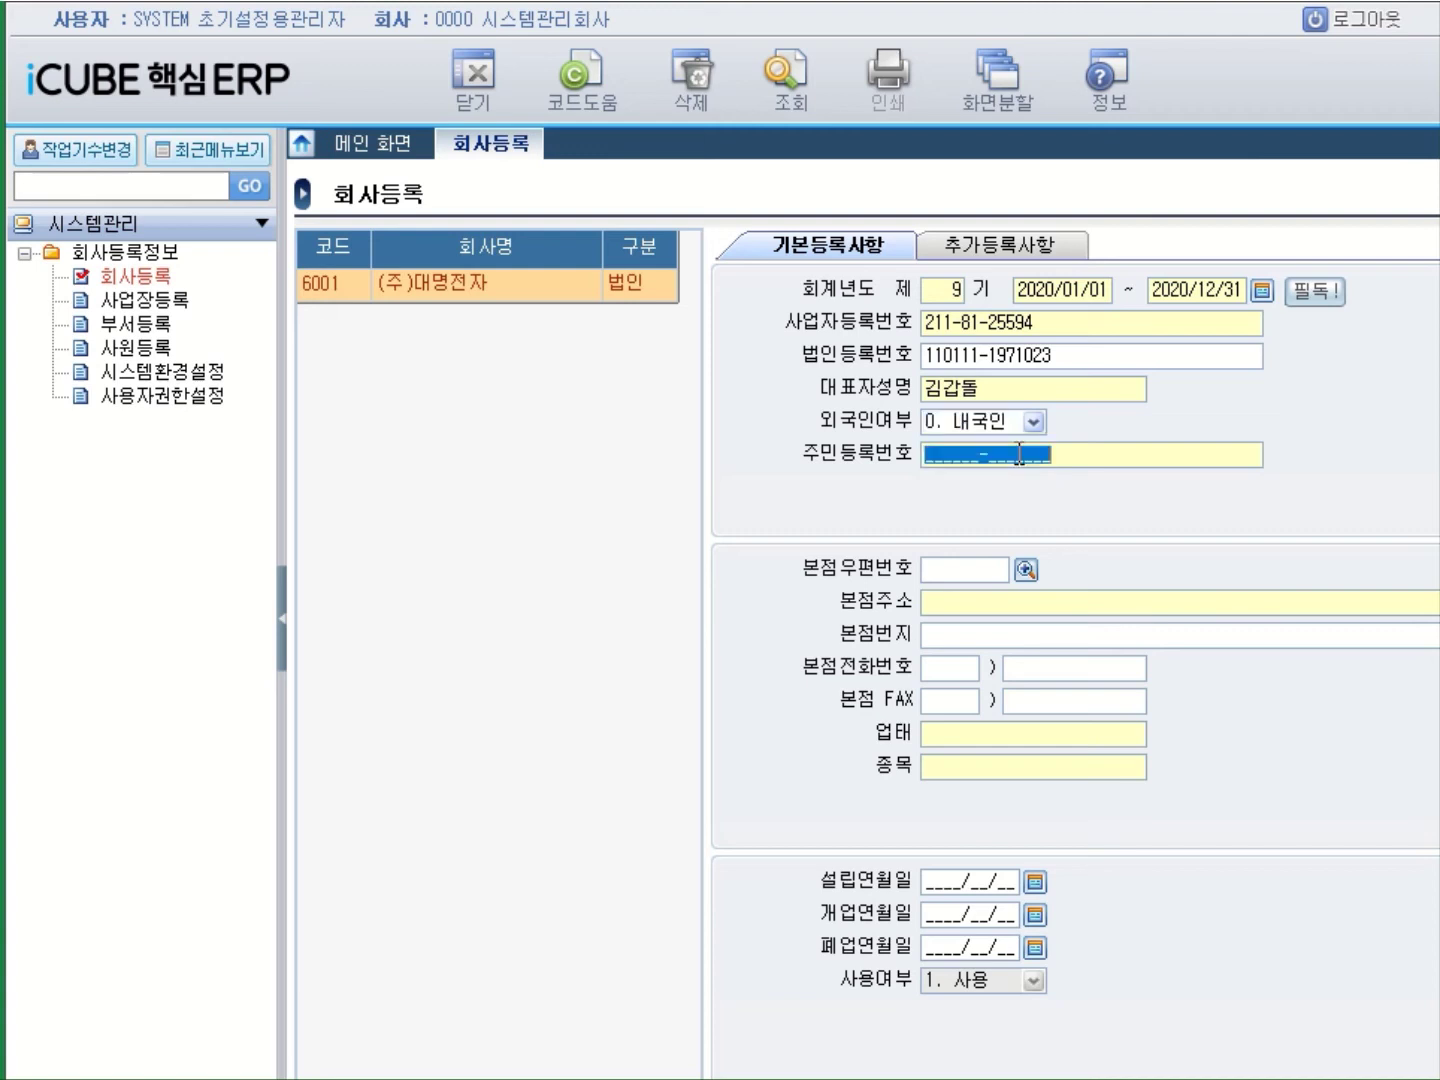
Fill the head-office postcode and address via the postcode lookup, searching within 서울특별시.
click(1027, 572)
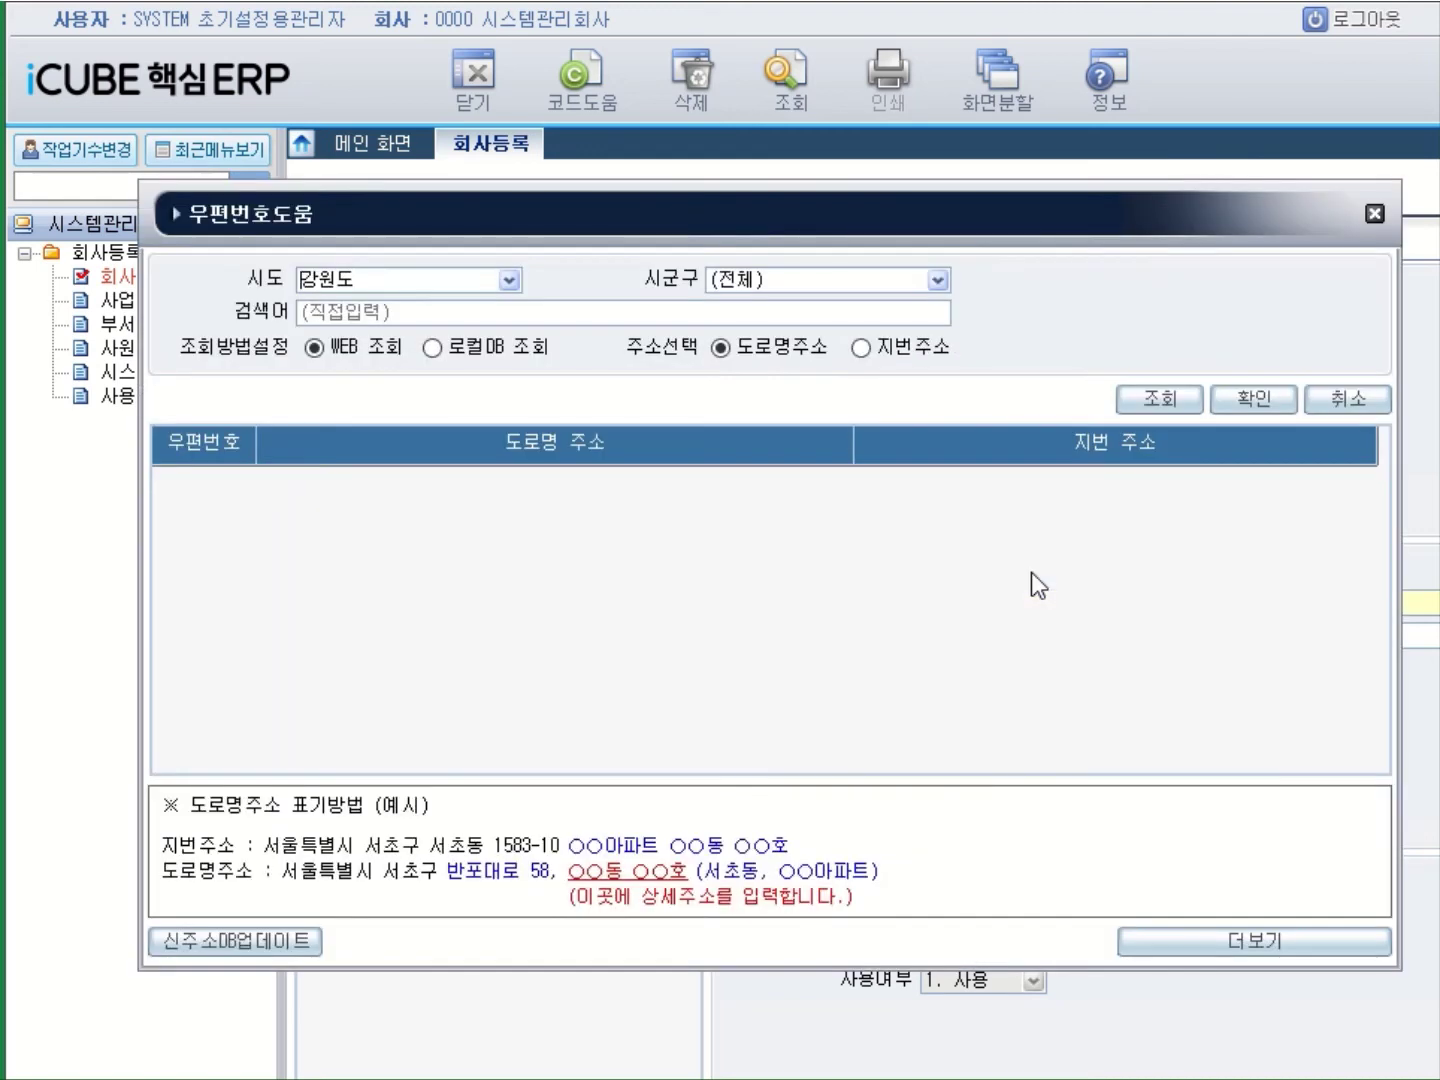
click(508, 281)
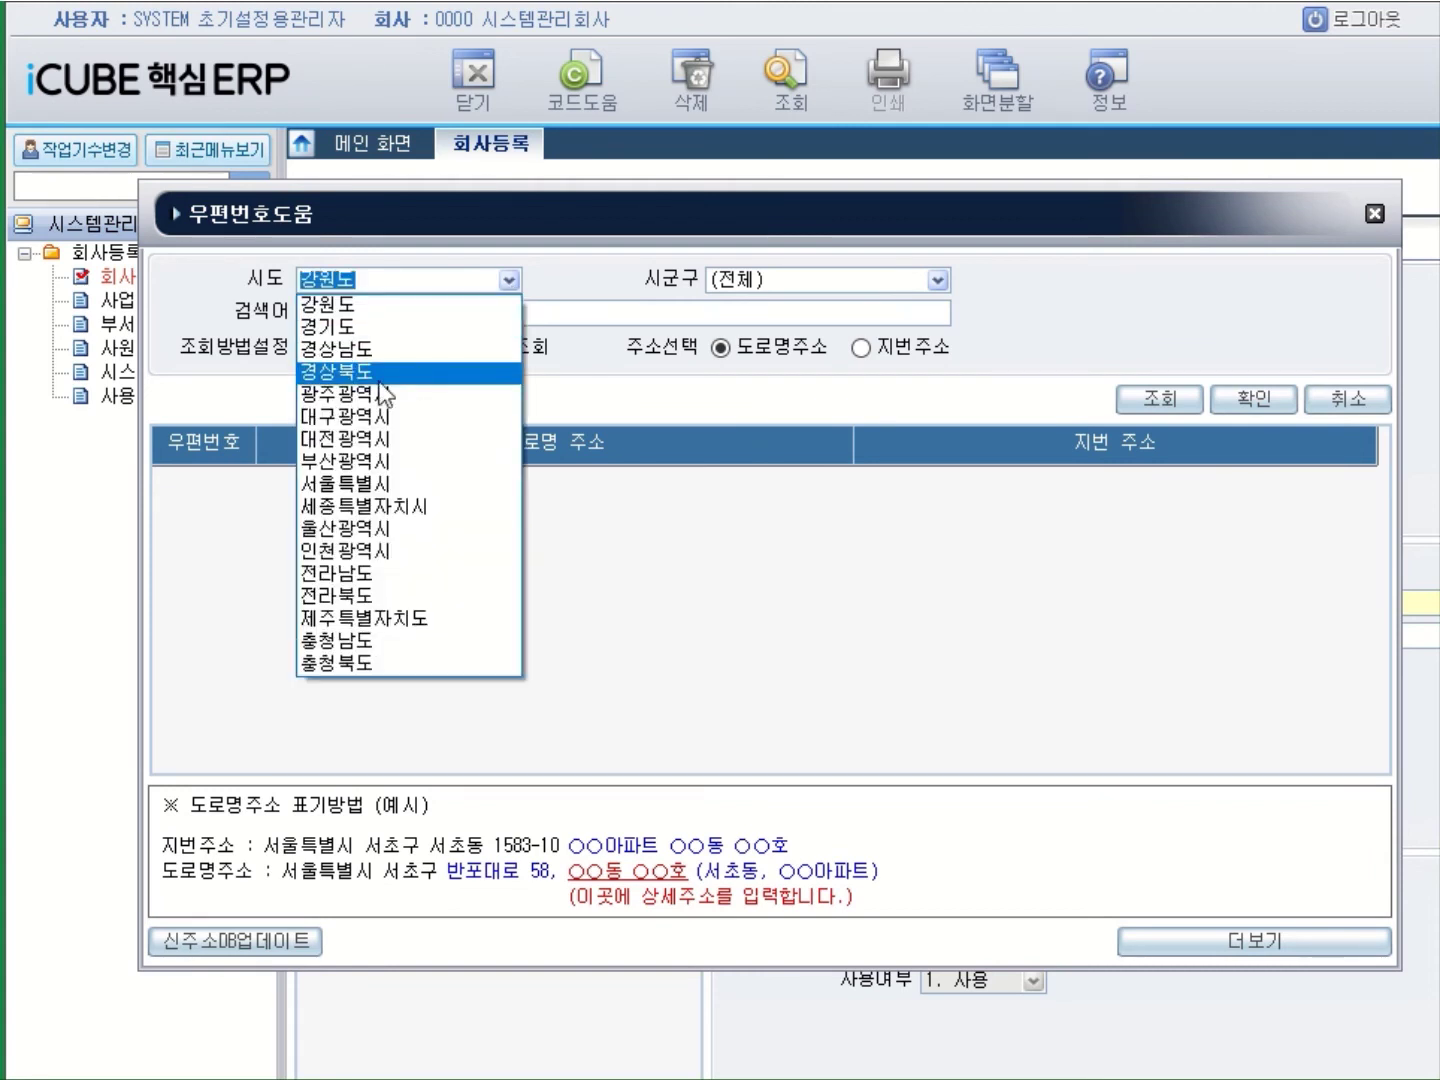
click(356, 484)
click(395, 313)
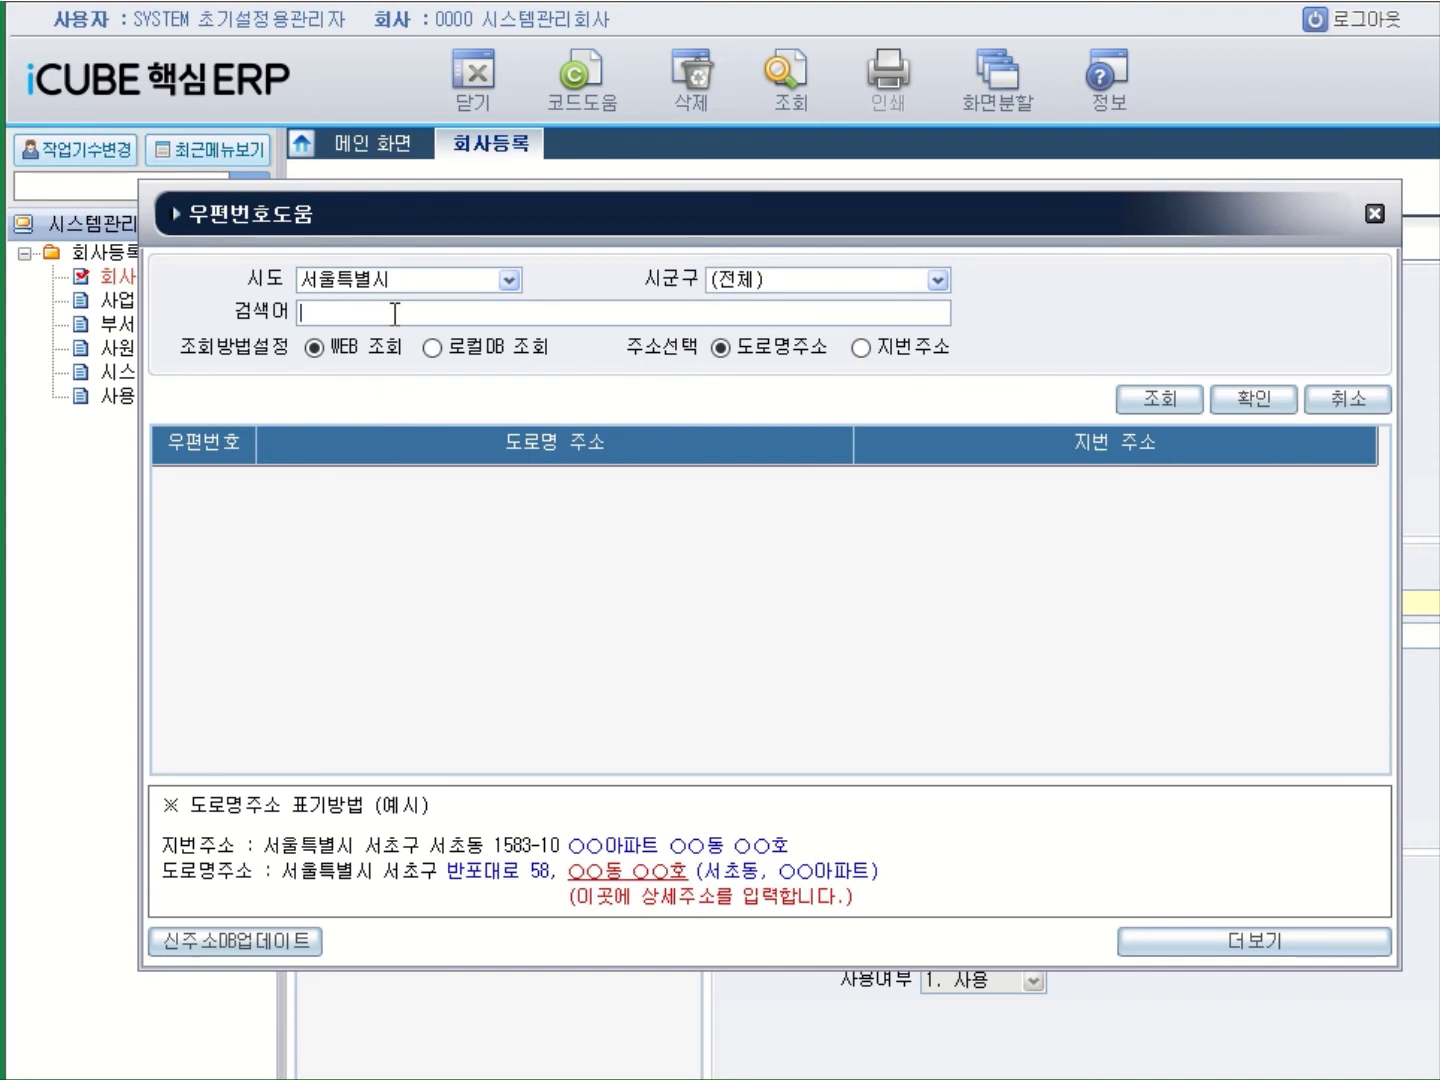
key(Return)
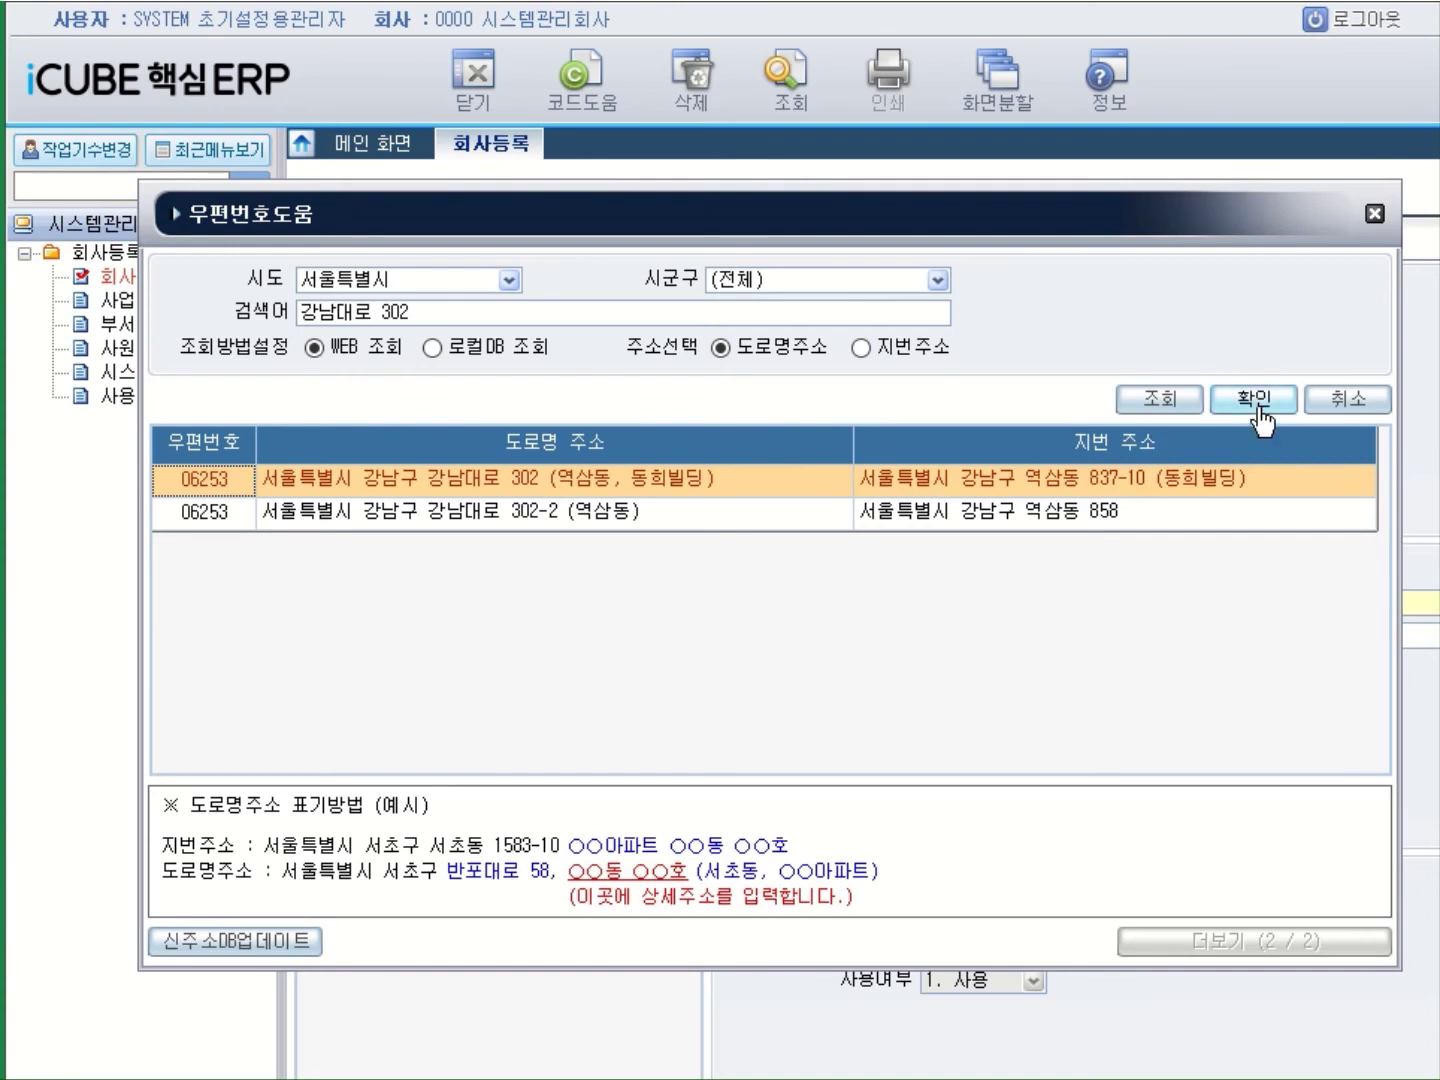
double_click(800, 484)
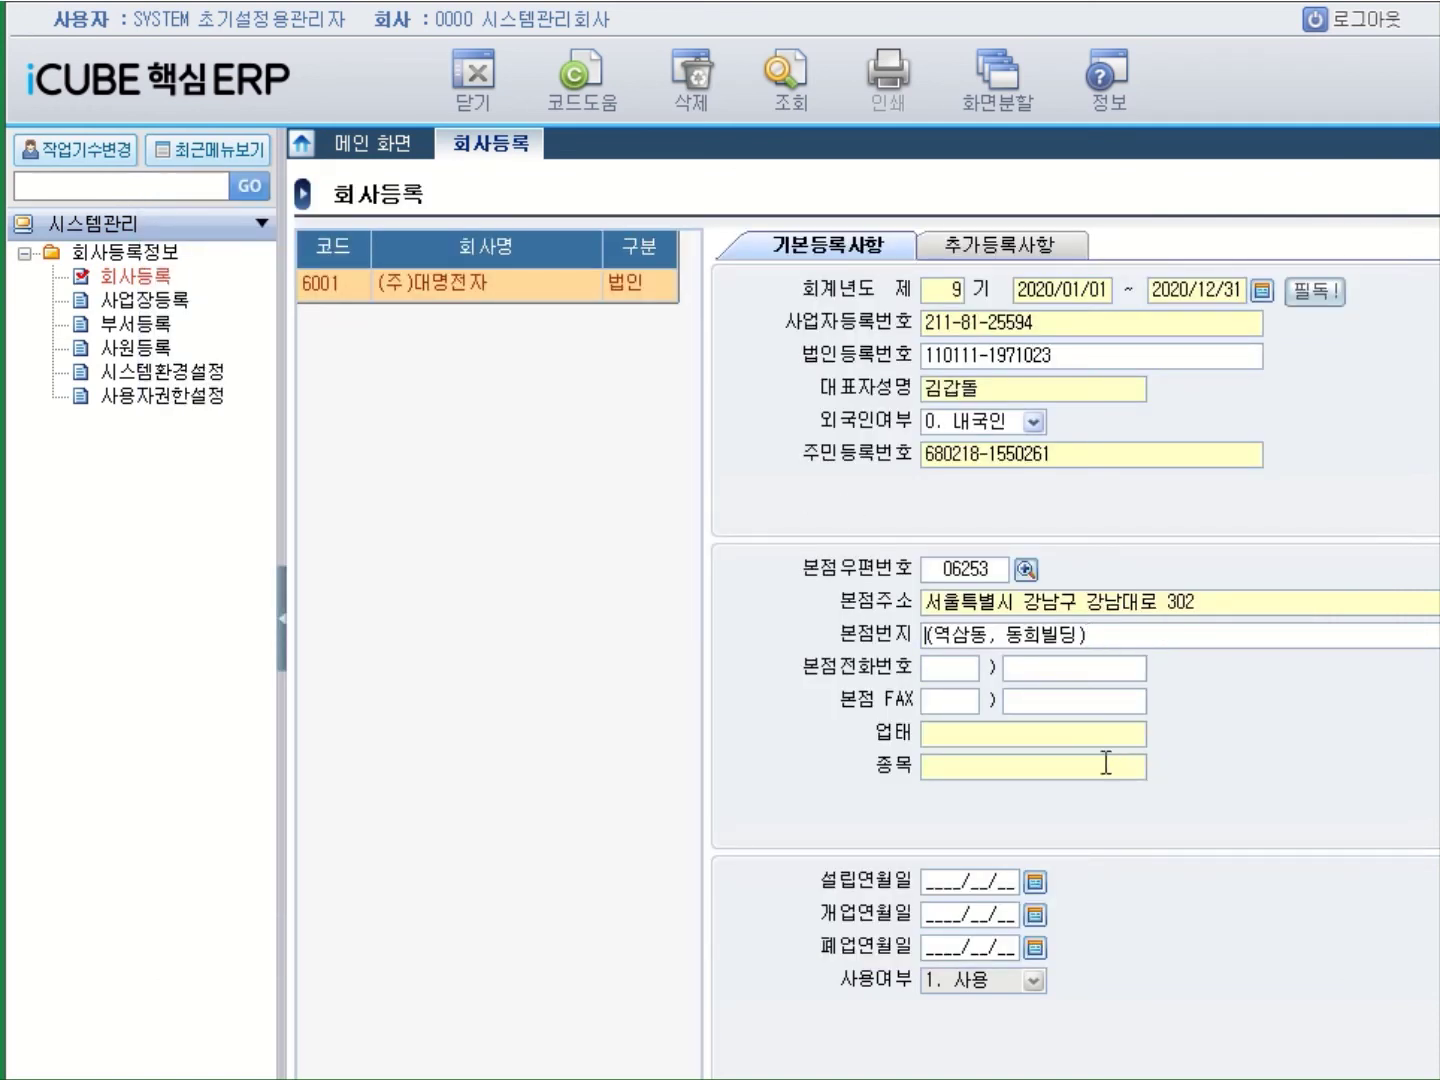
Enter 업태 제조, 종목 전자제품, opening date 2012/02/01, save, then start a new company row.
click(948, 739)
text(제조)
key(Return)
text(전자제품)
key(Return)
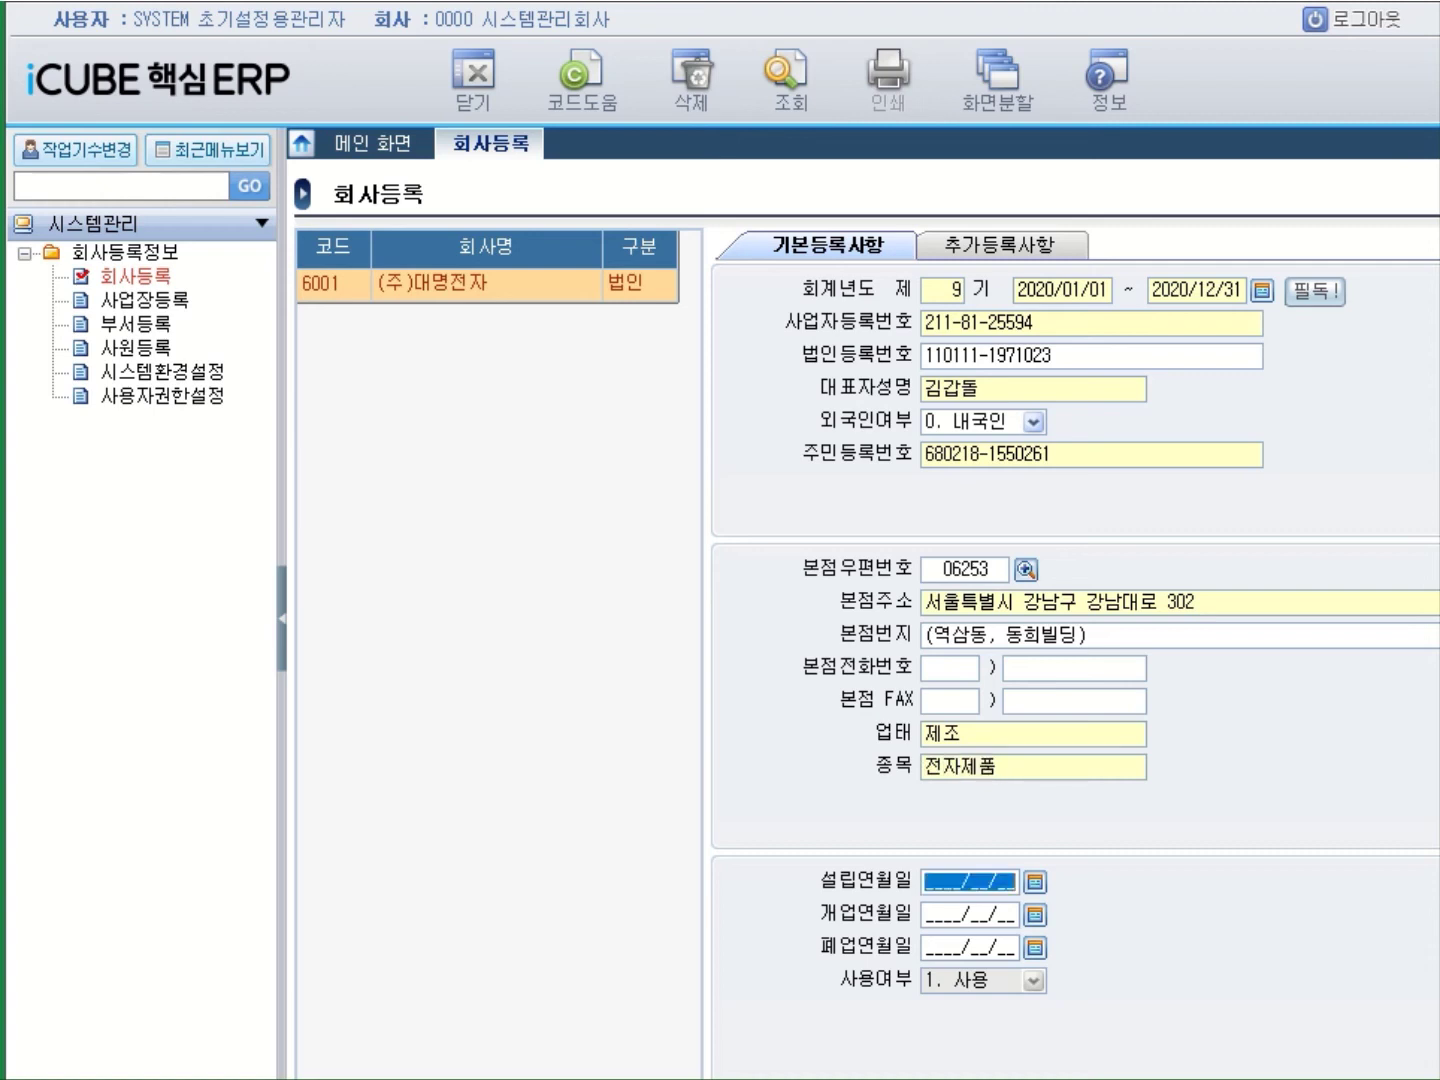
click(931, 913)
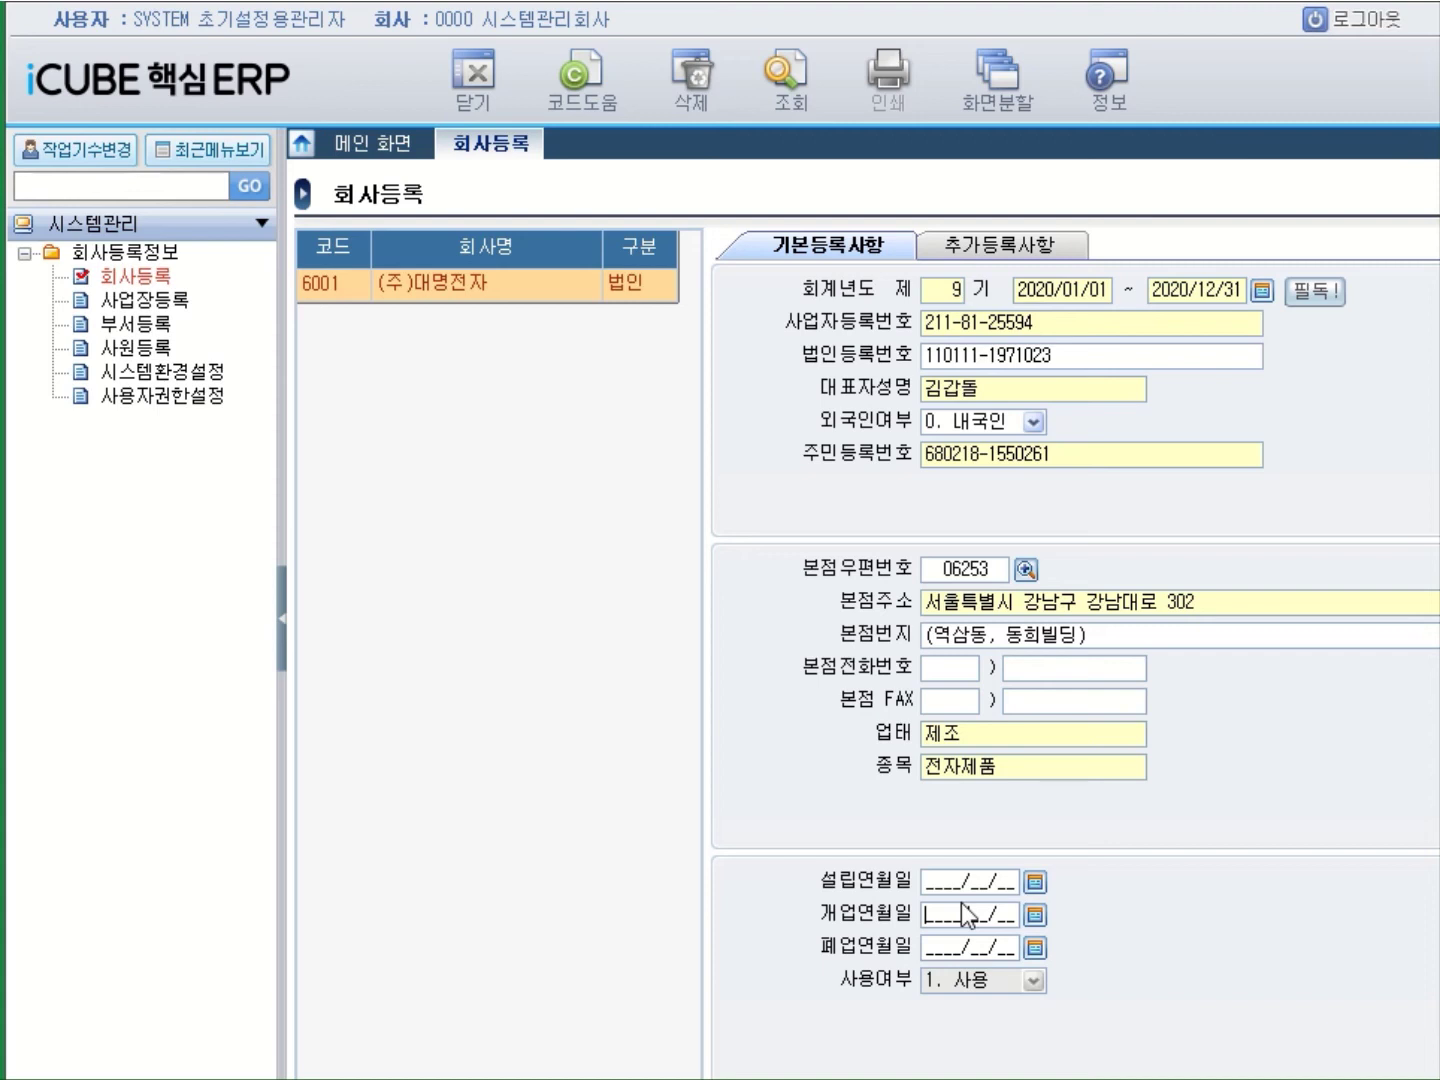
text(2012/02/01)
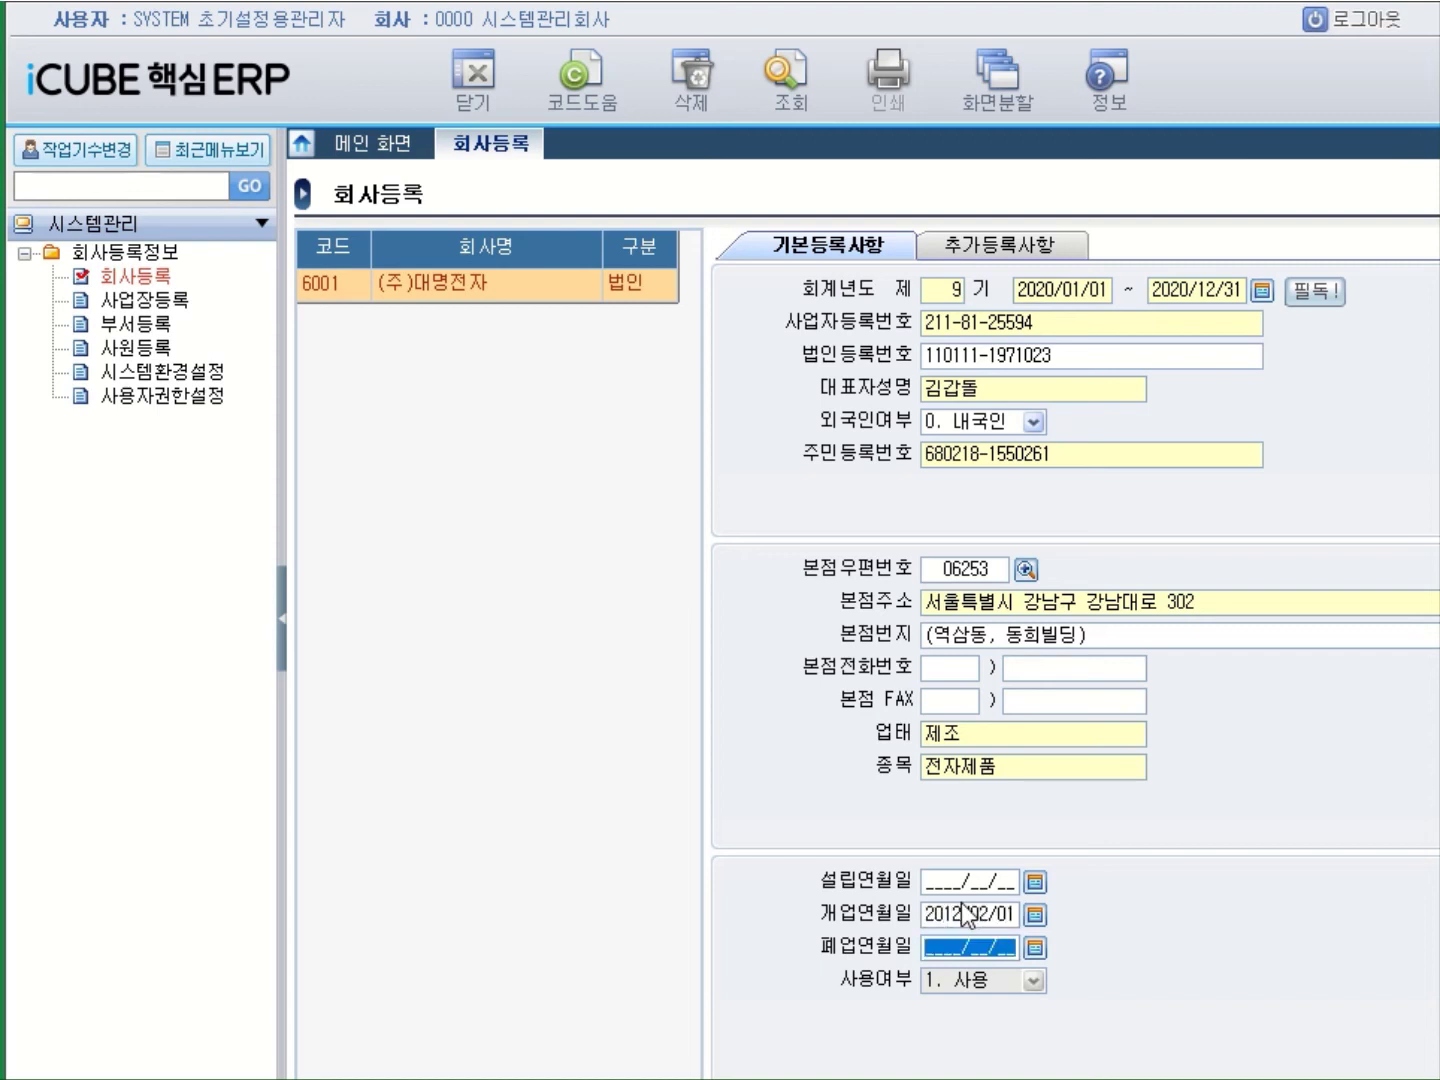
key(Return)
key(Return)
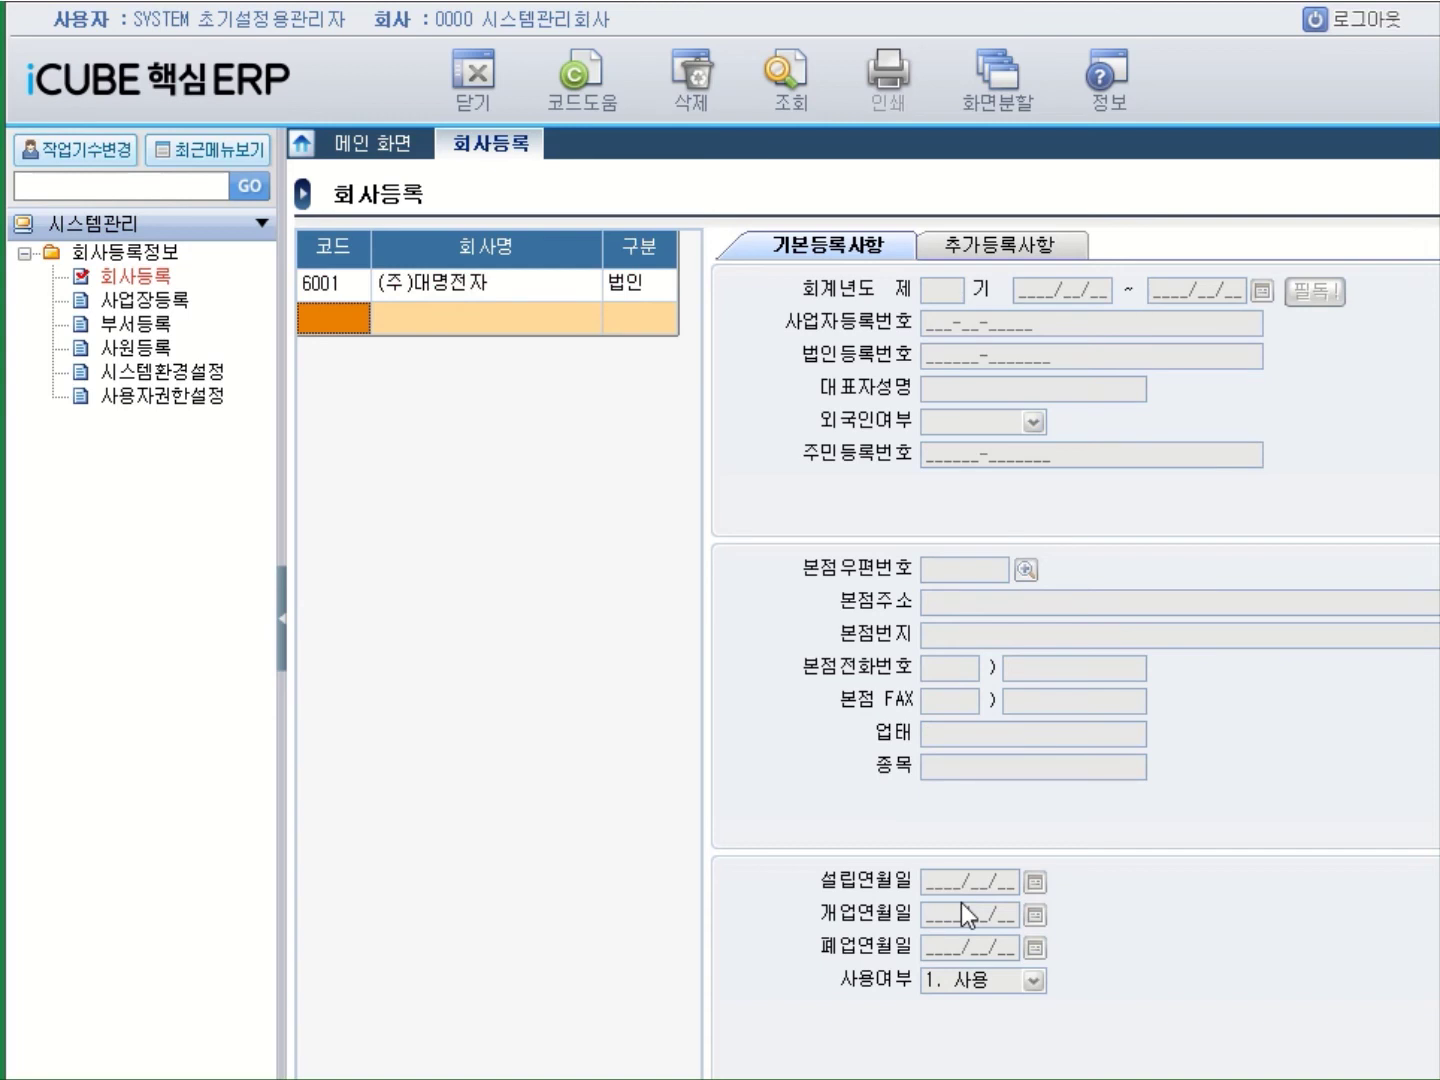
click(416, 287)
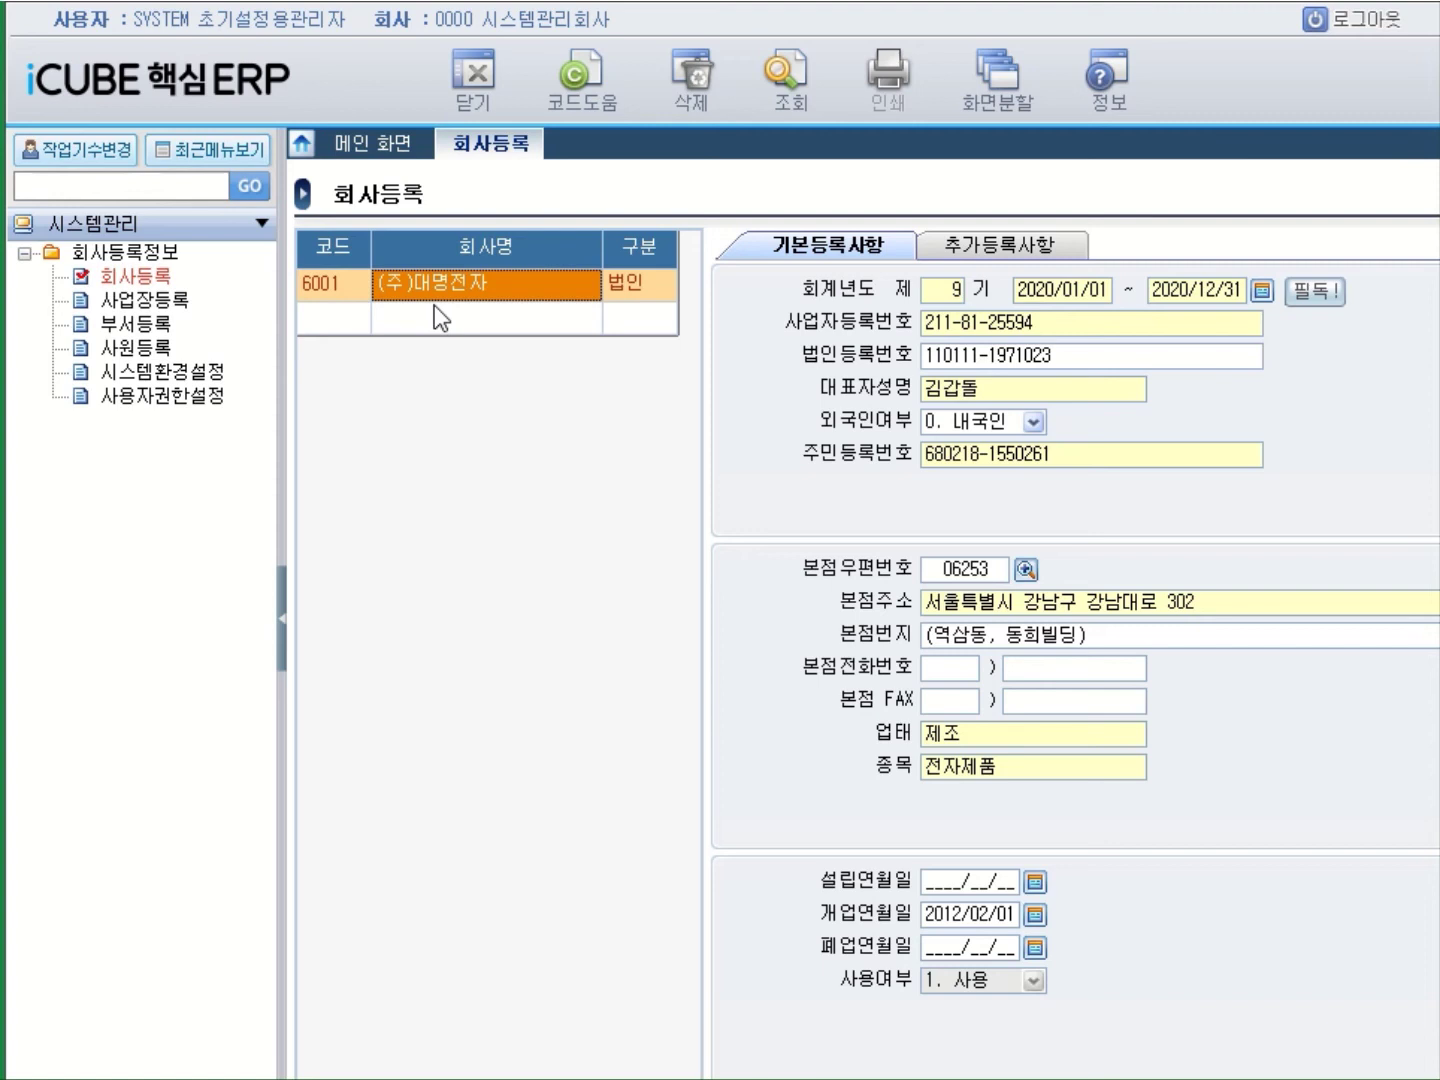
click(338, 328)
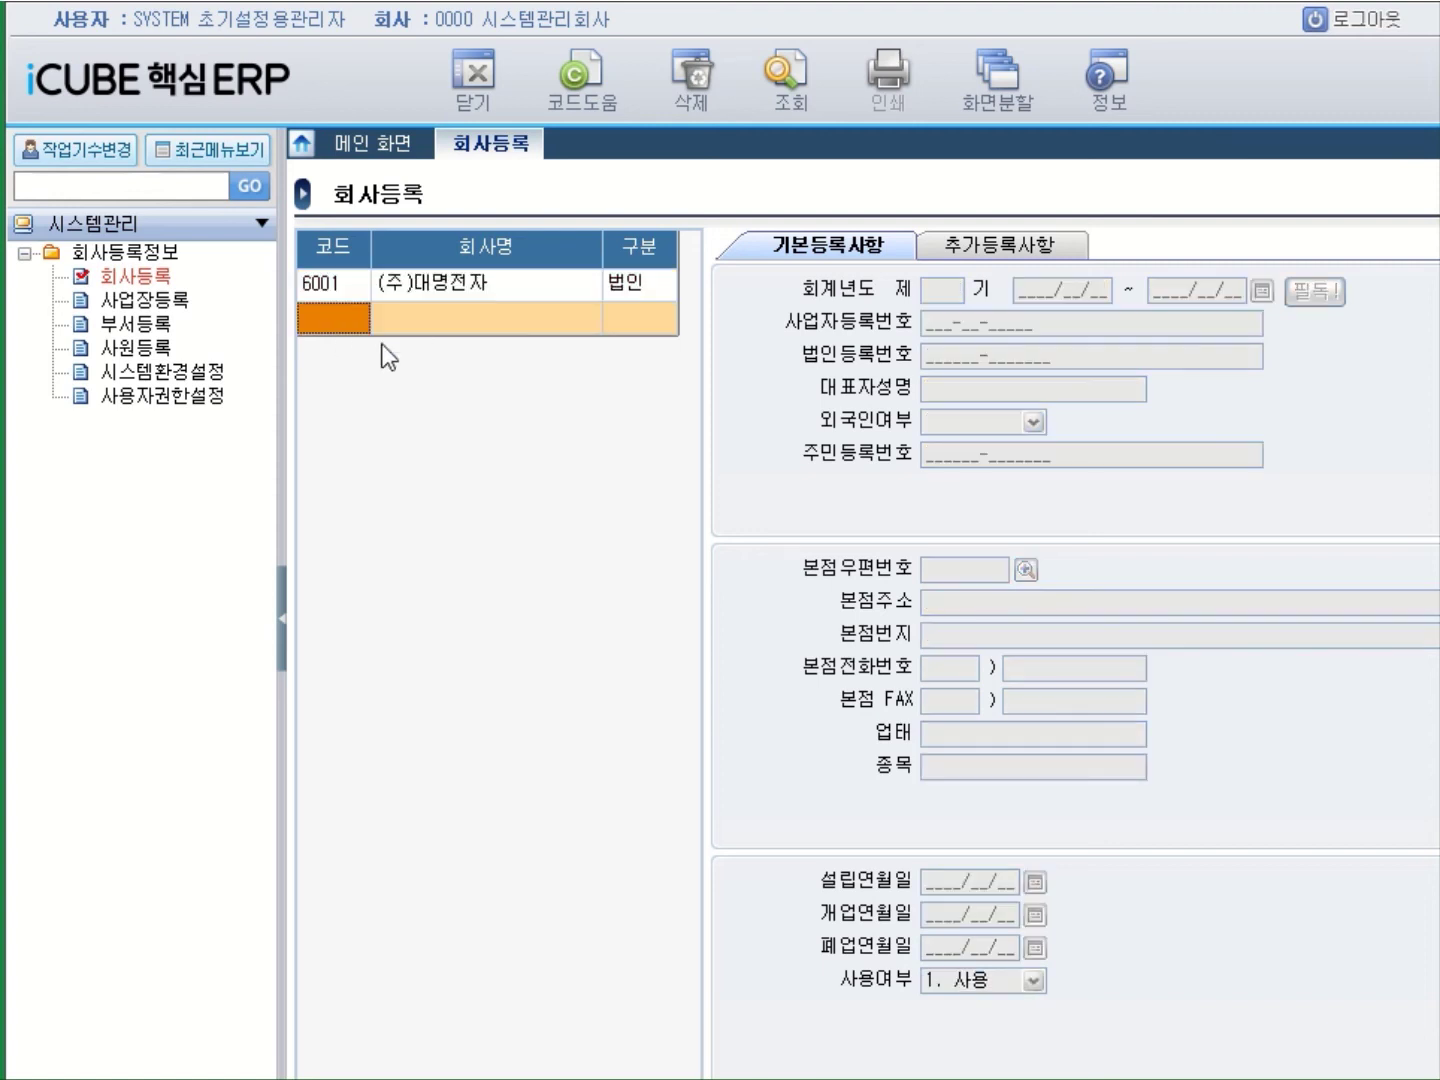
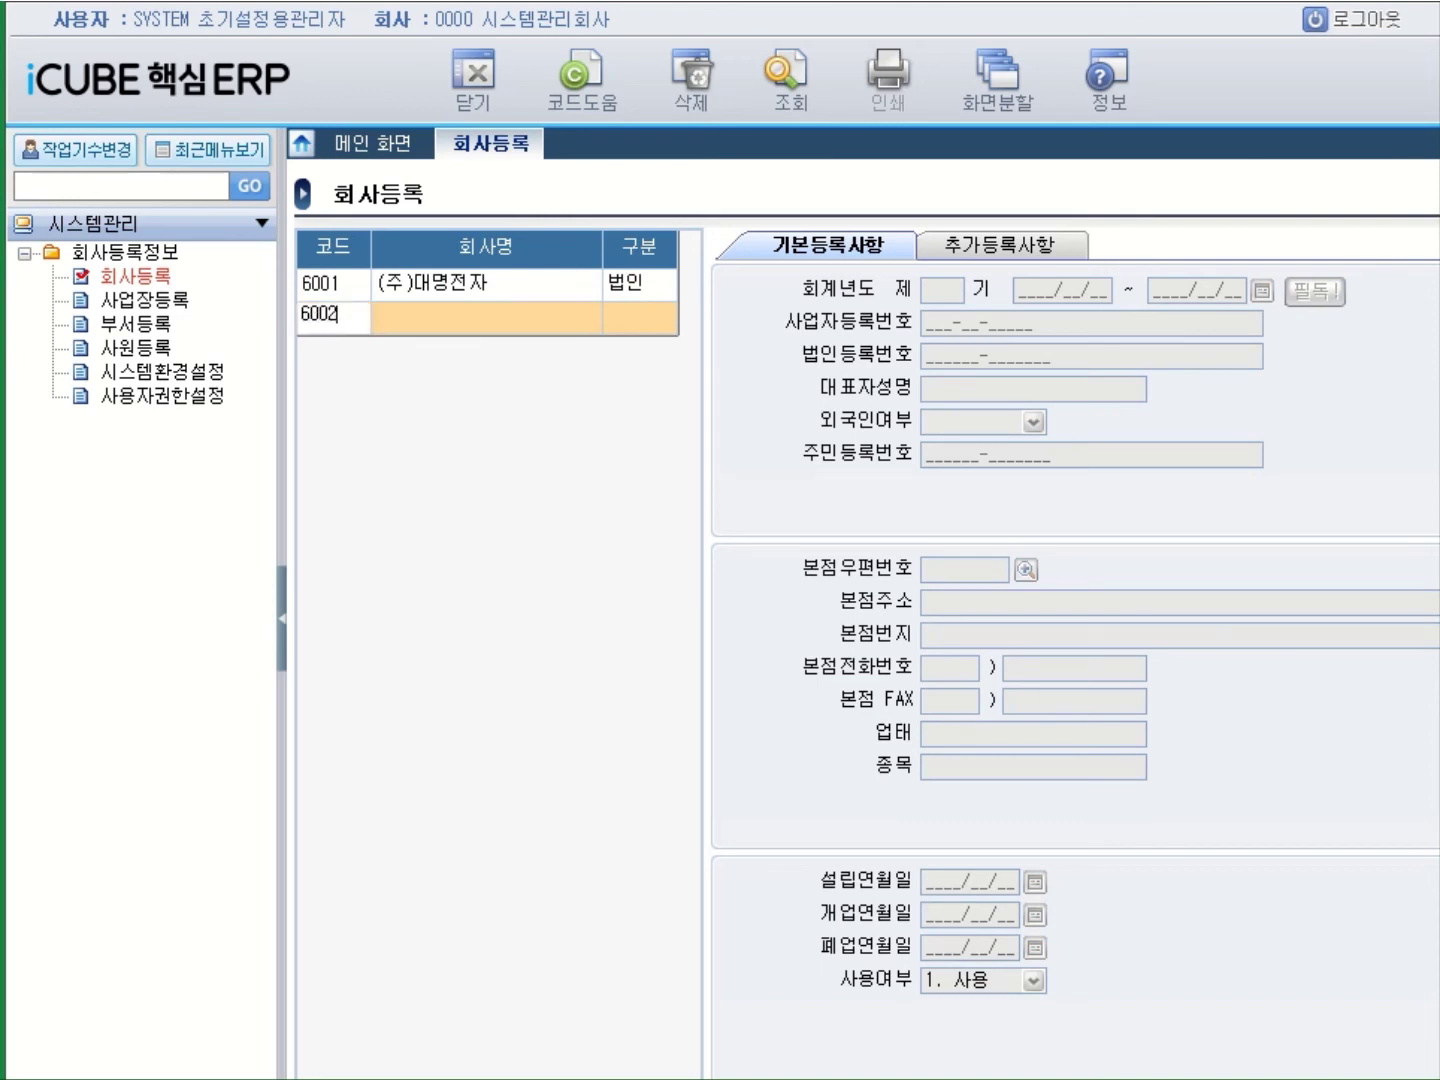
Enter company 6002 (주)대명전자 as 법인 with fiscal term 9, 2020/01/01–2020/12/31.
key(Return)
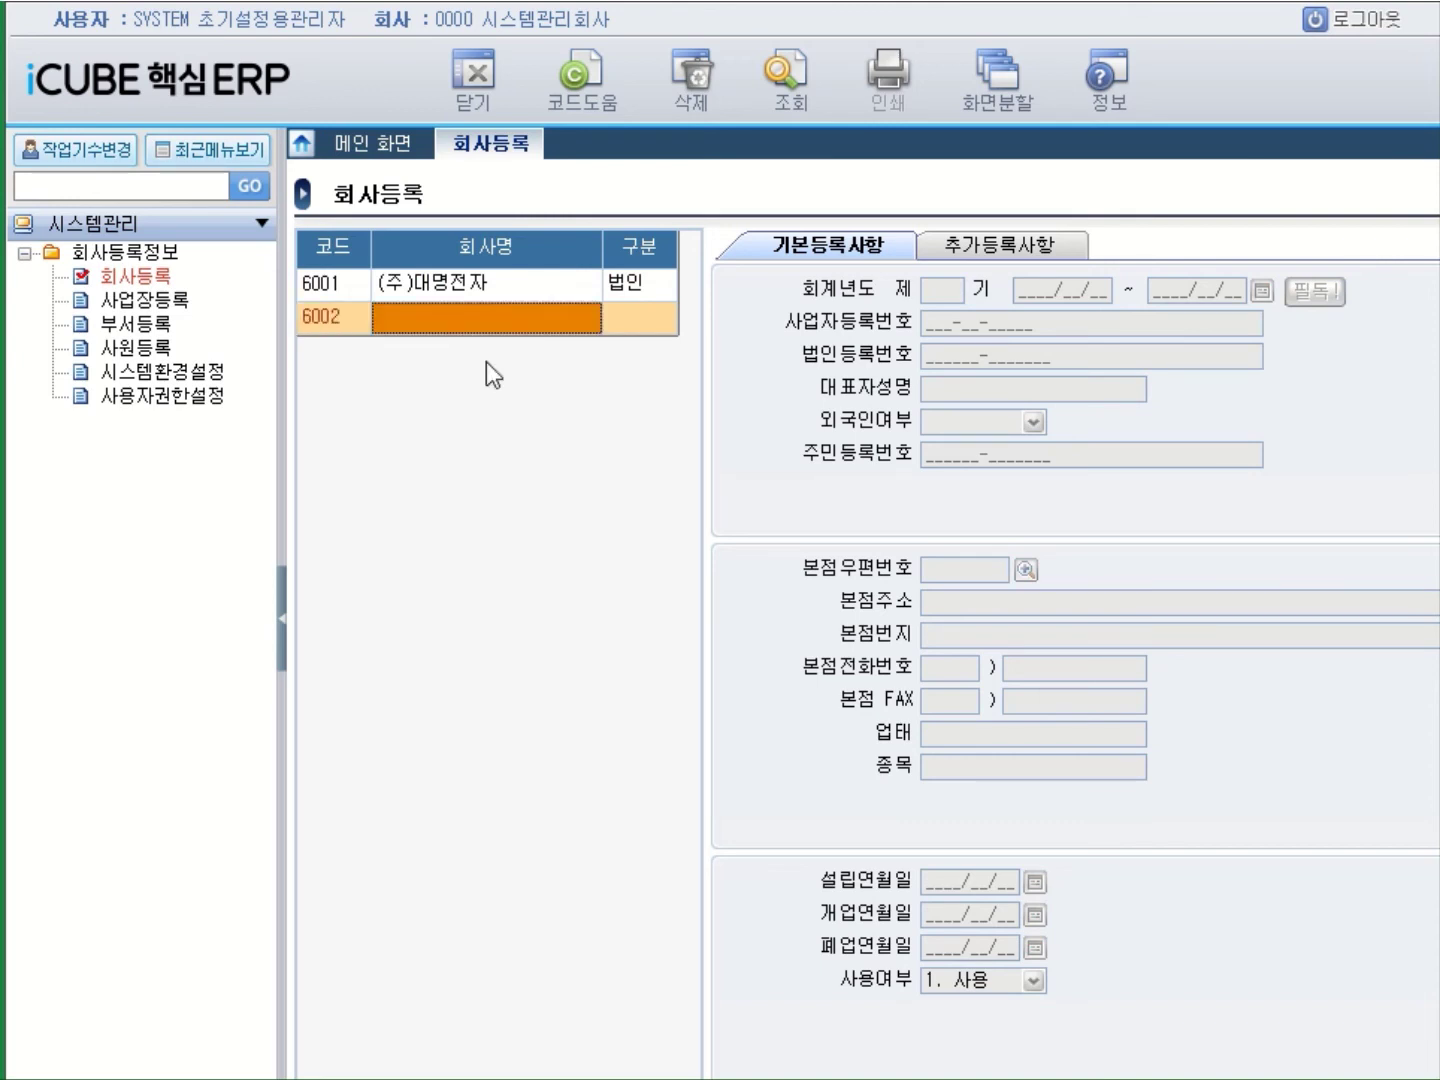
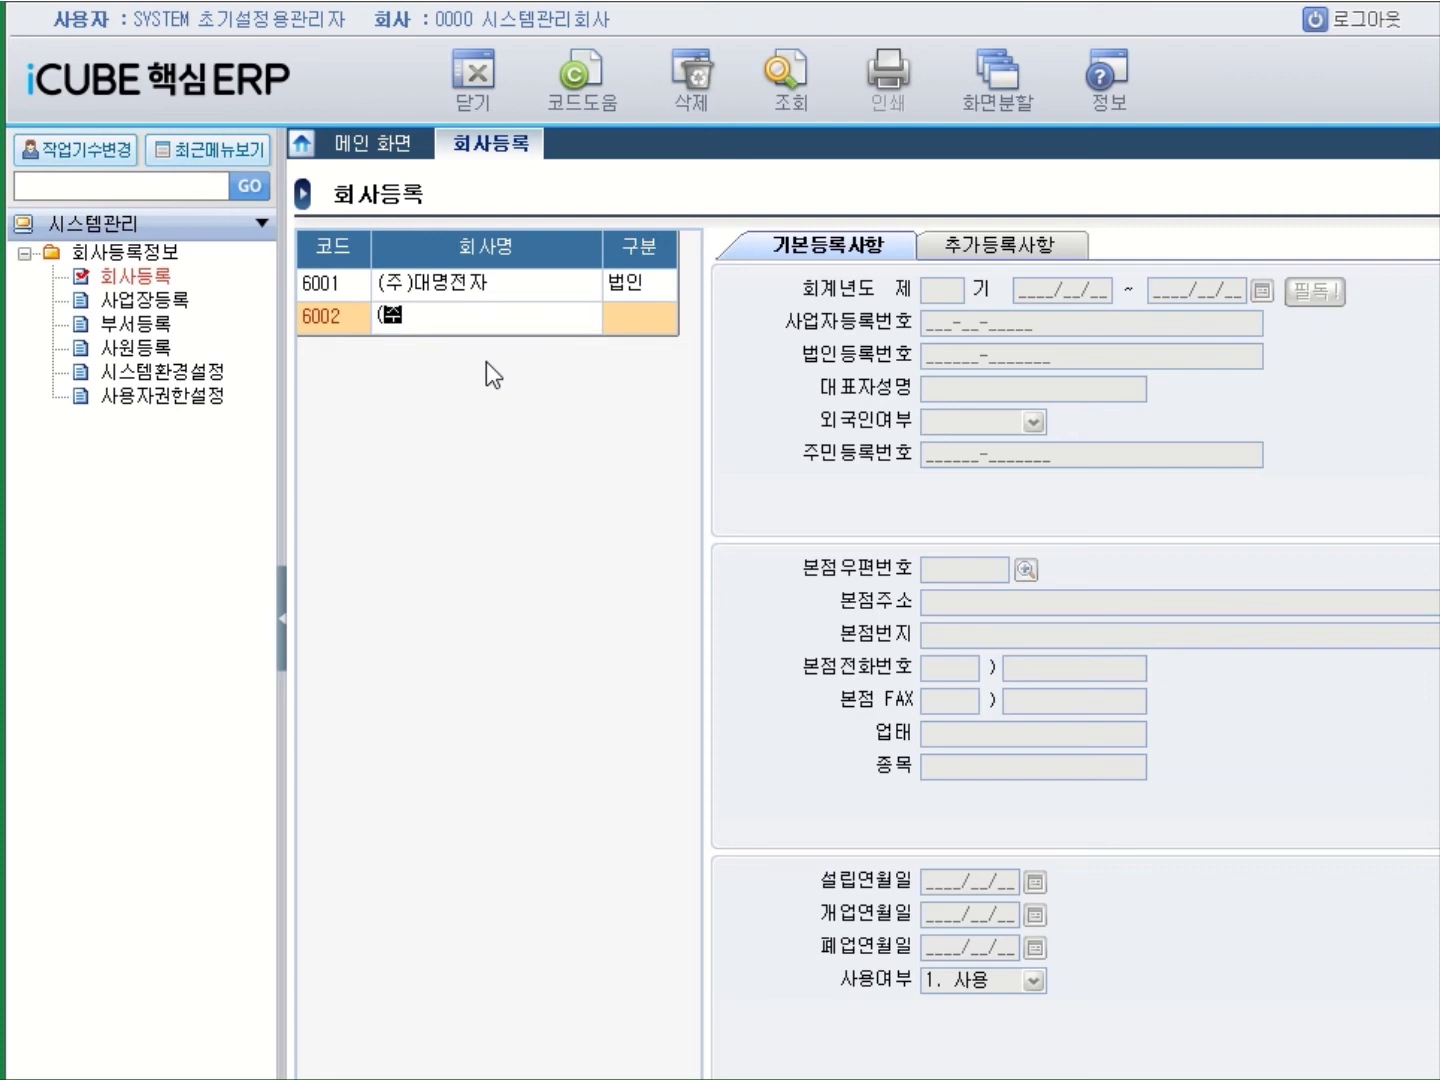
key(Return)
key(Return)
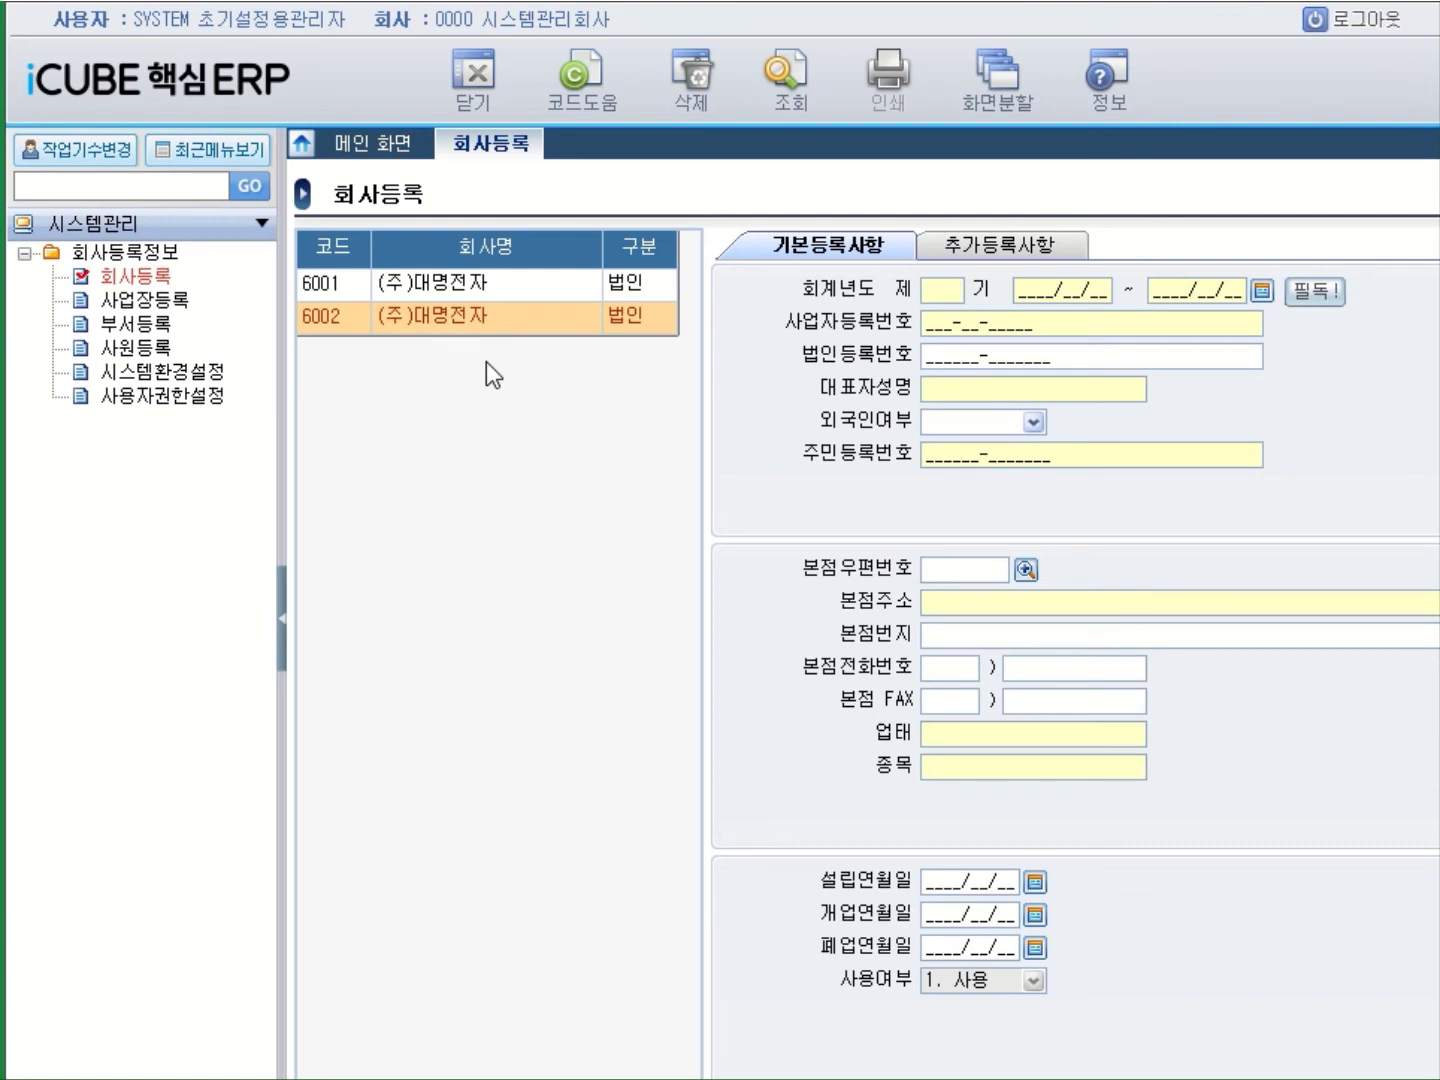
key(Return)
key(Return)
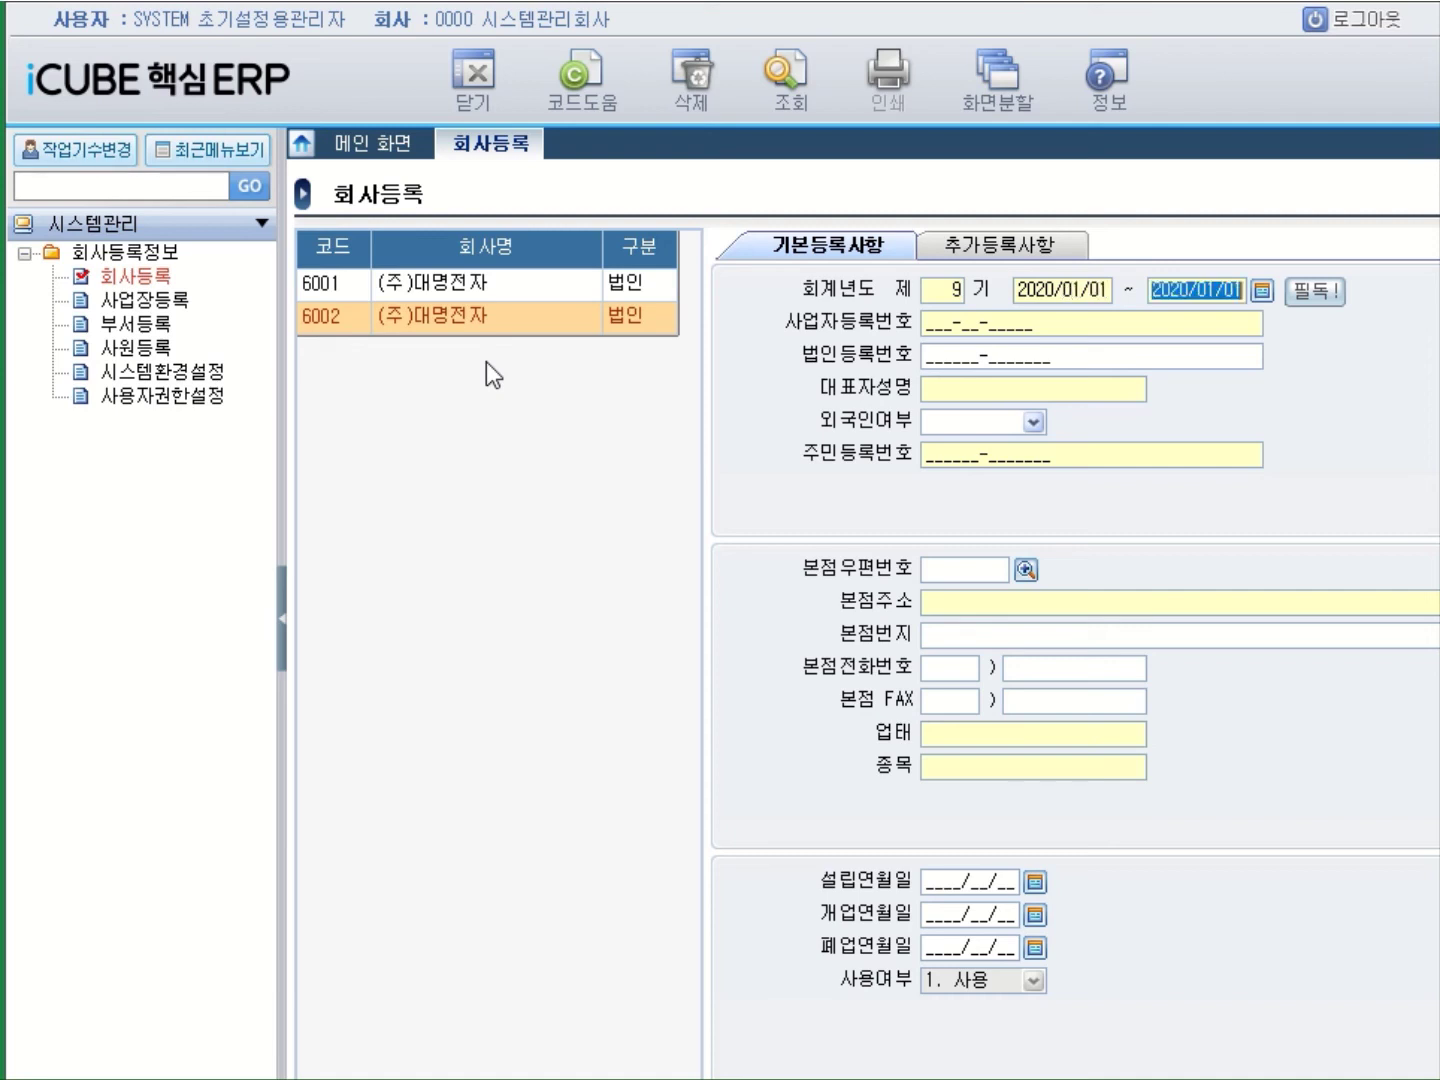
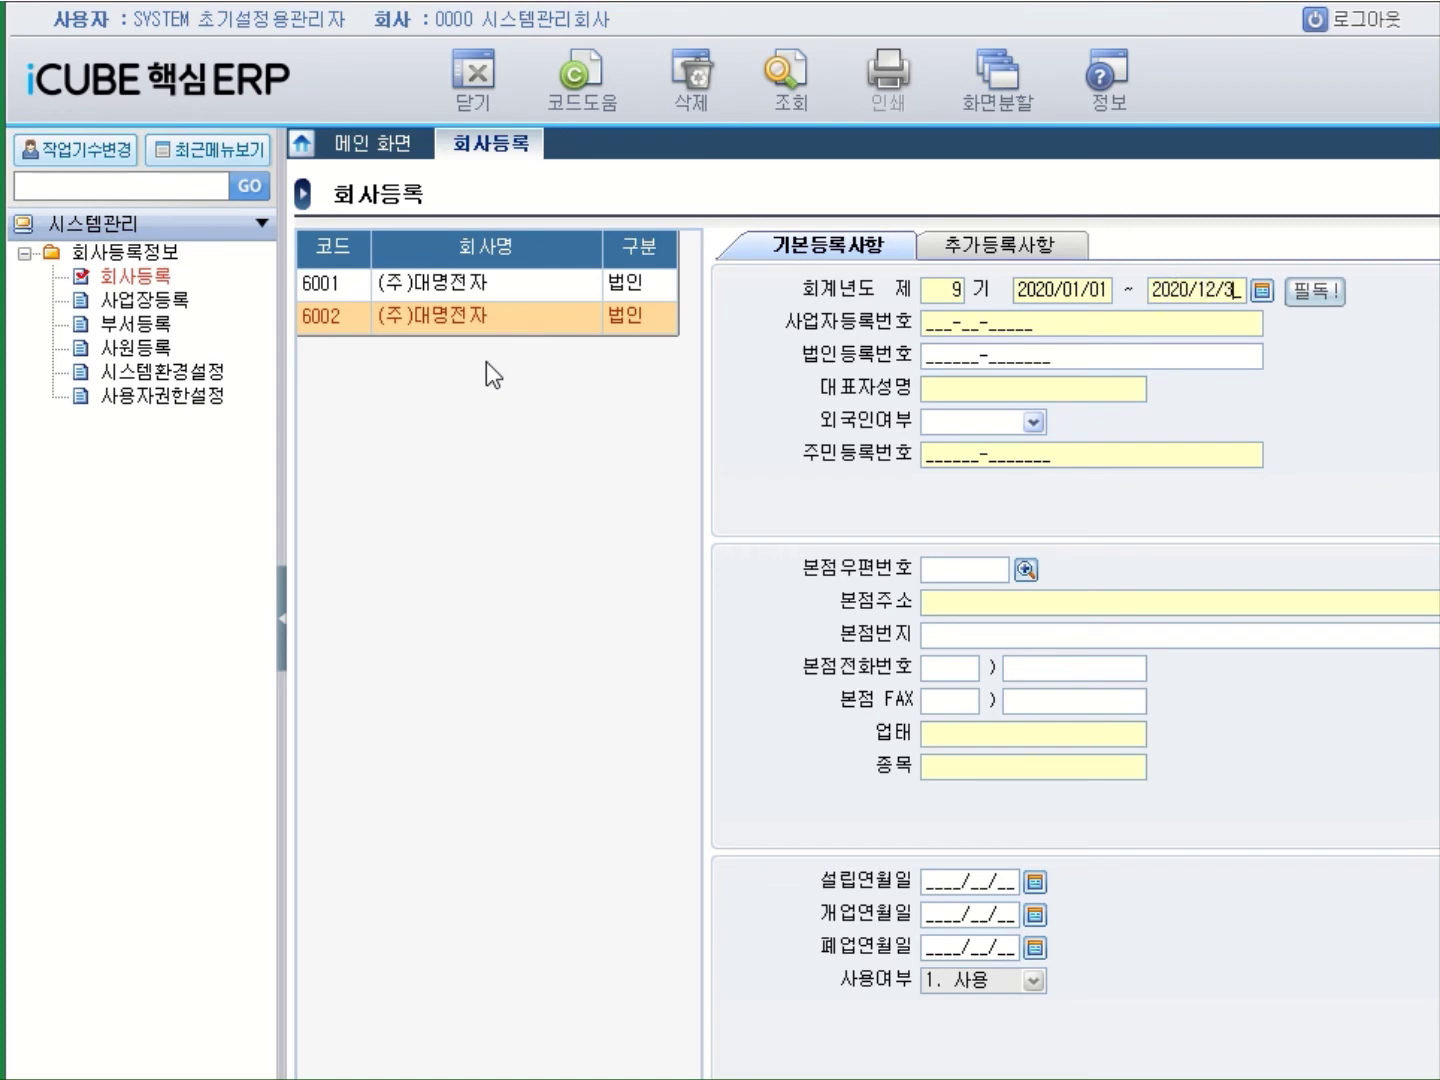
key(Return)
key(Return)
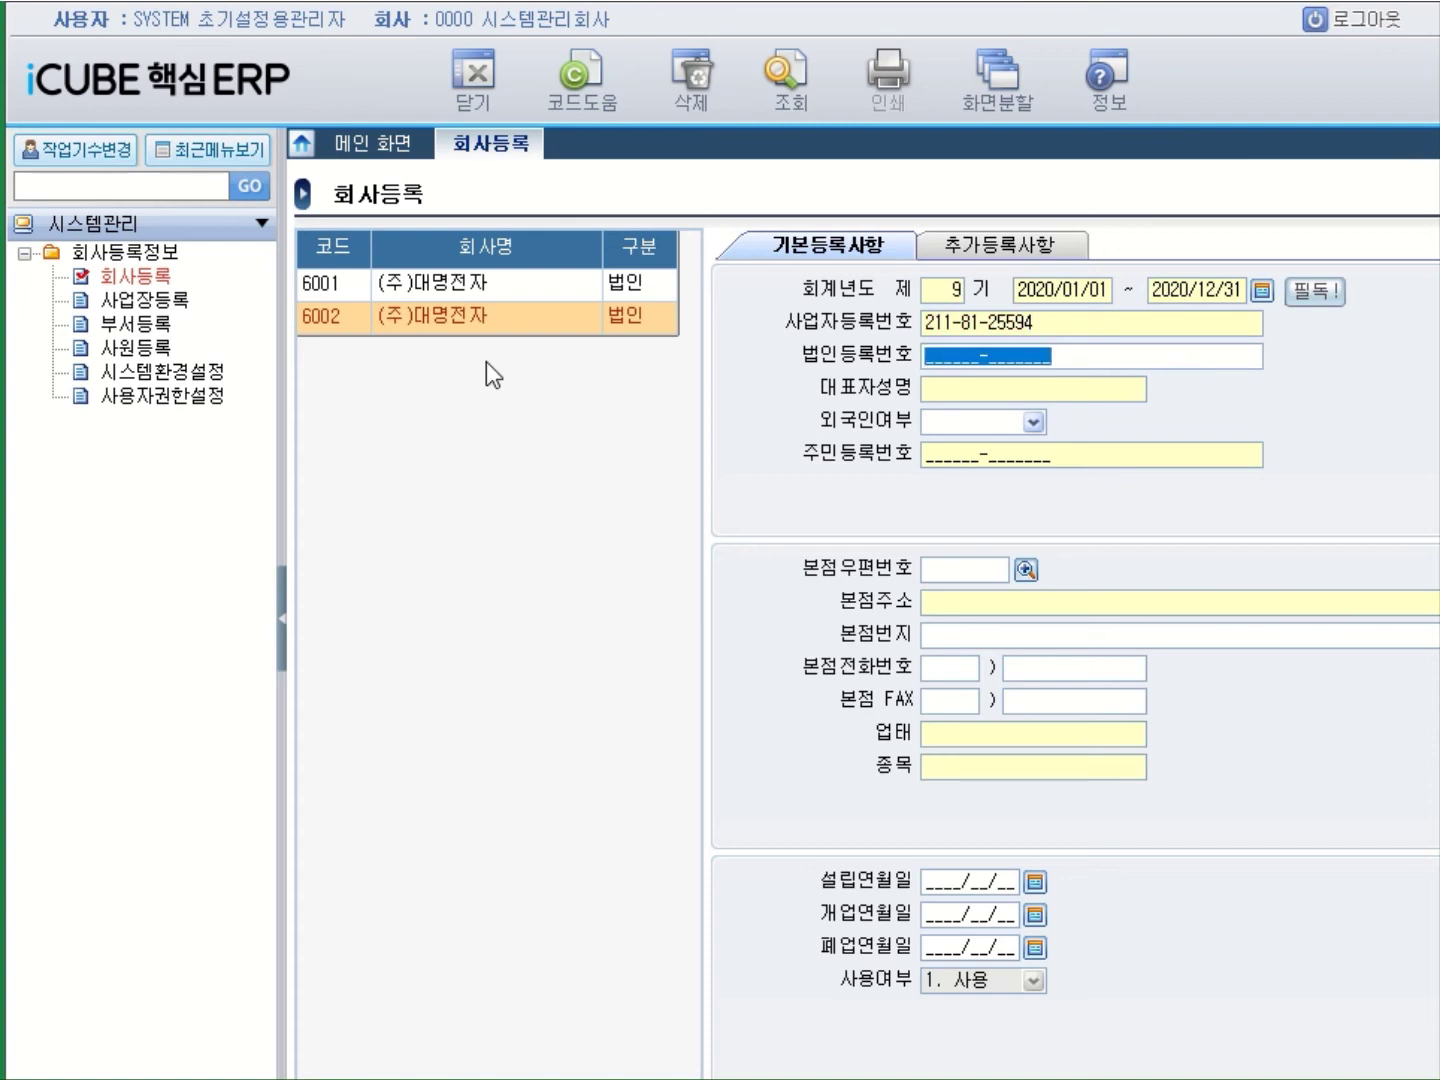
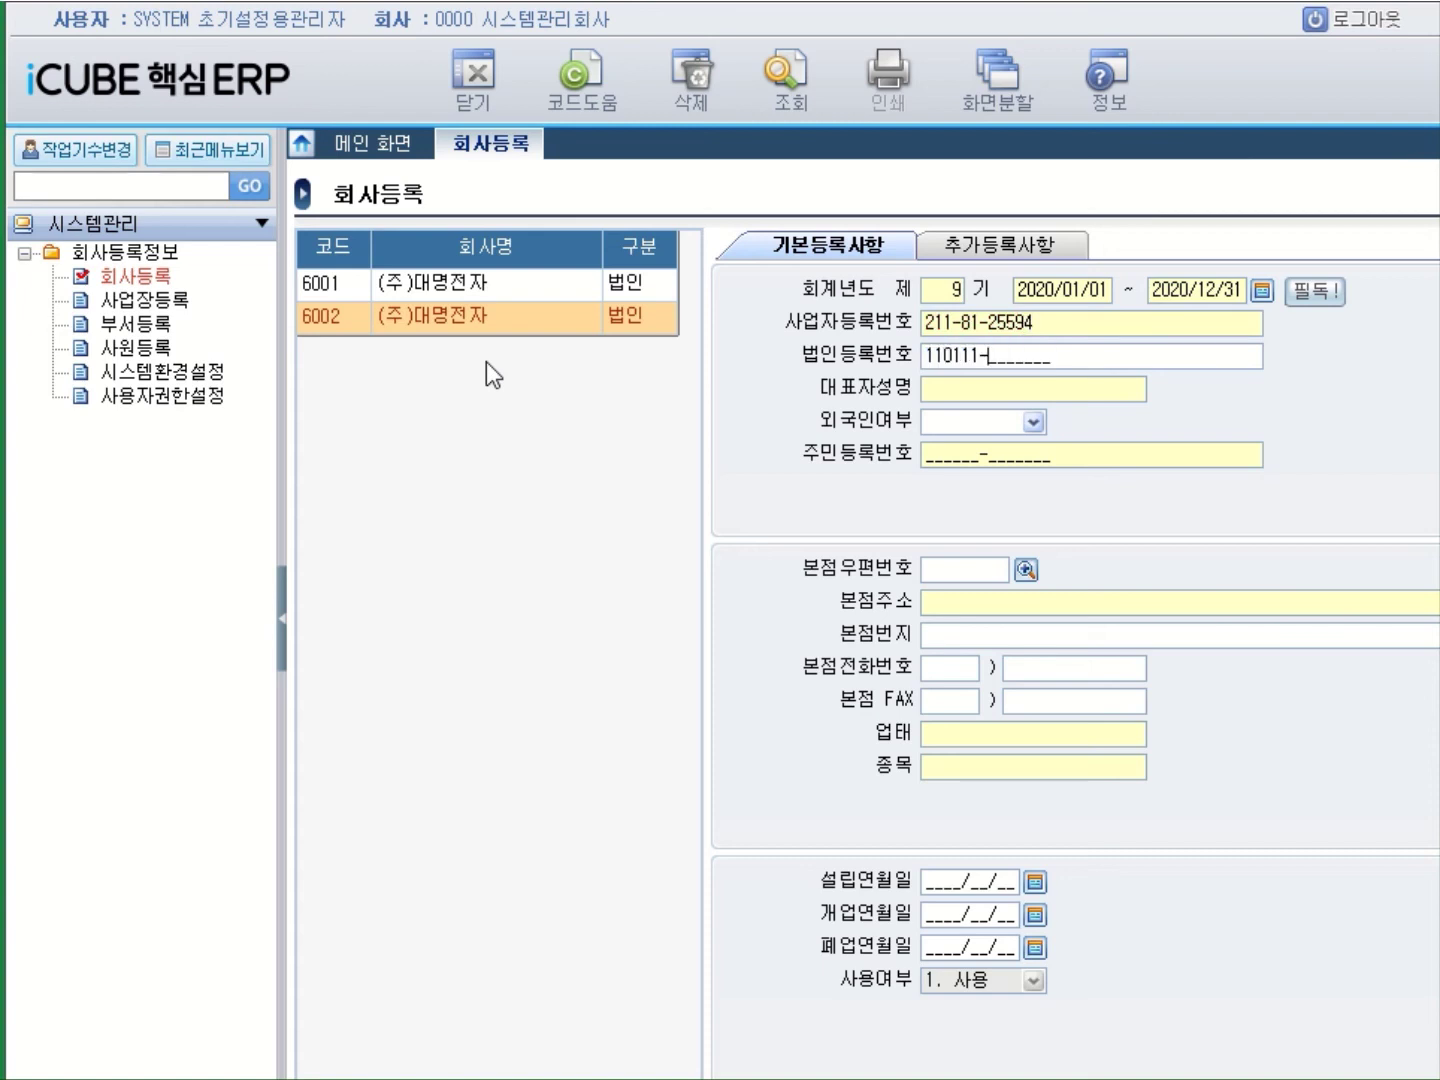
key(Return)
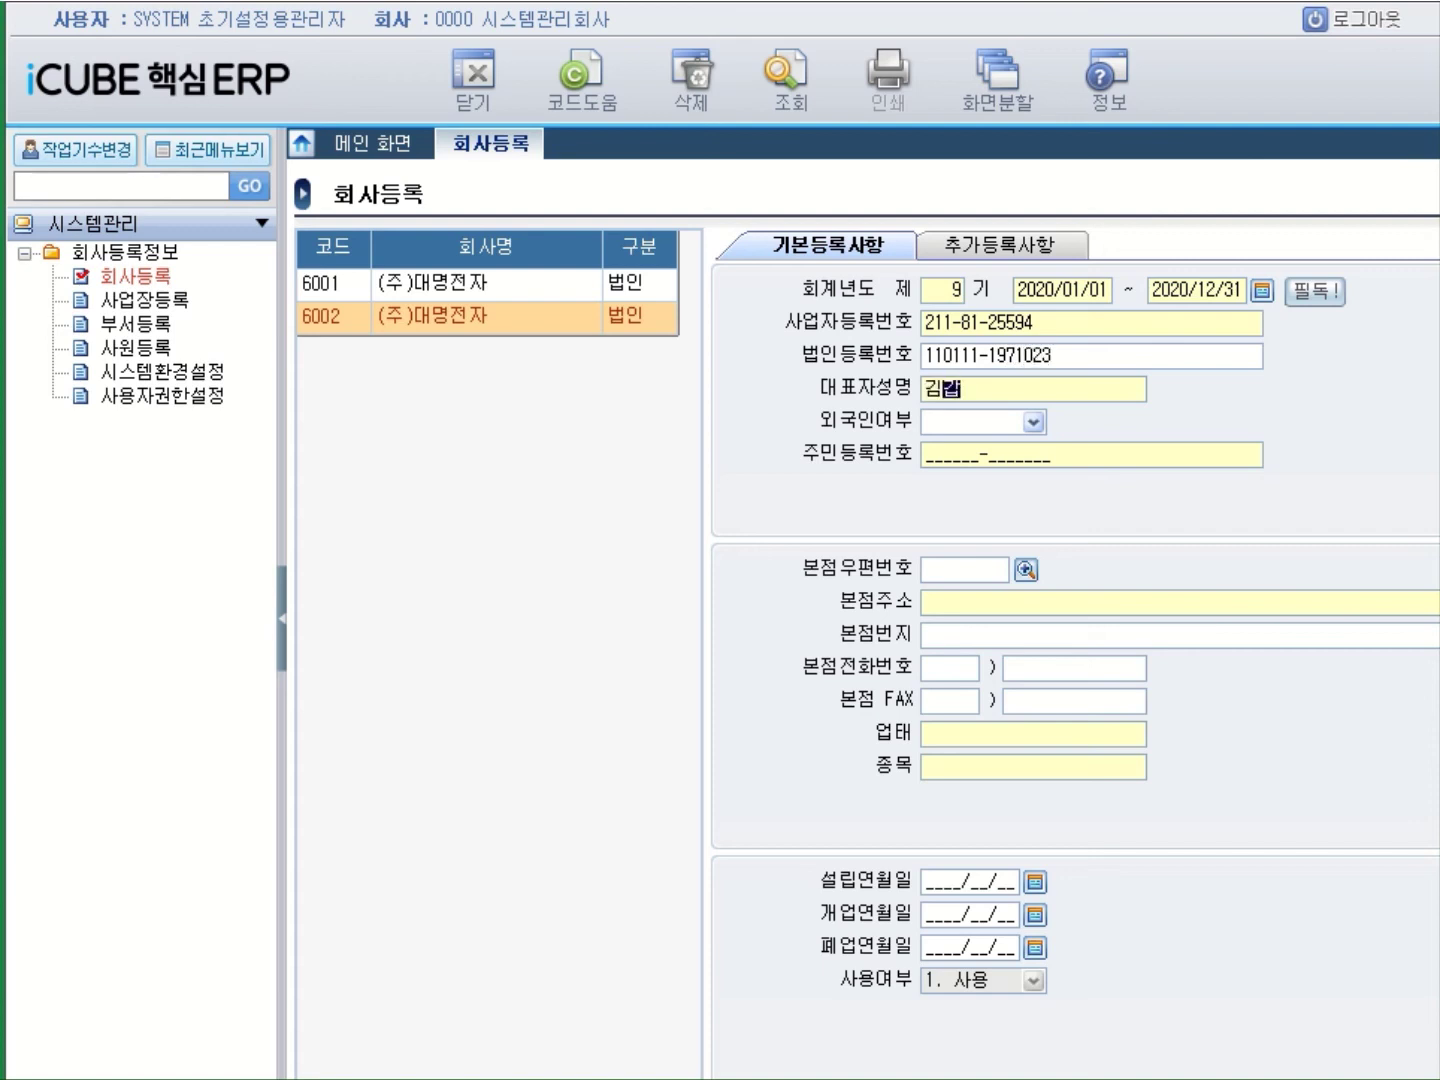
key(Return)
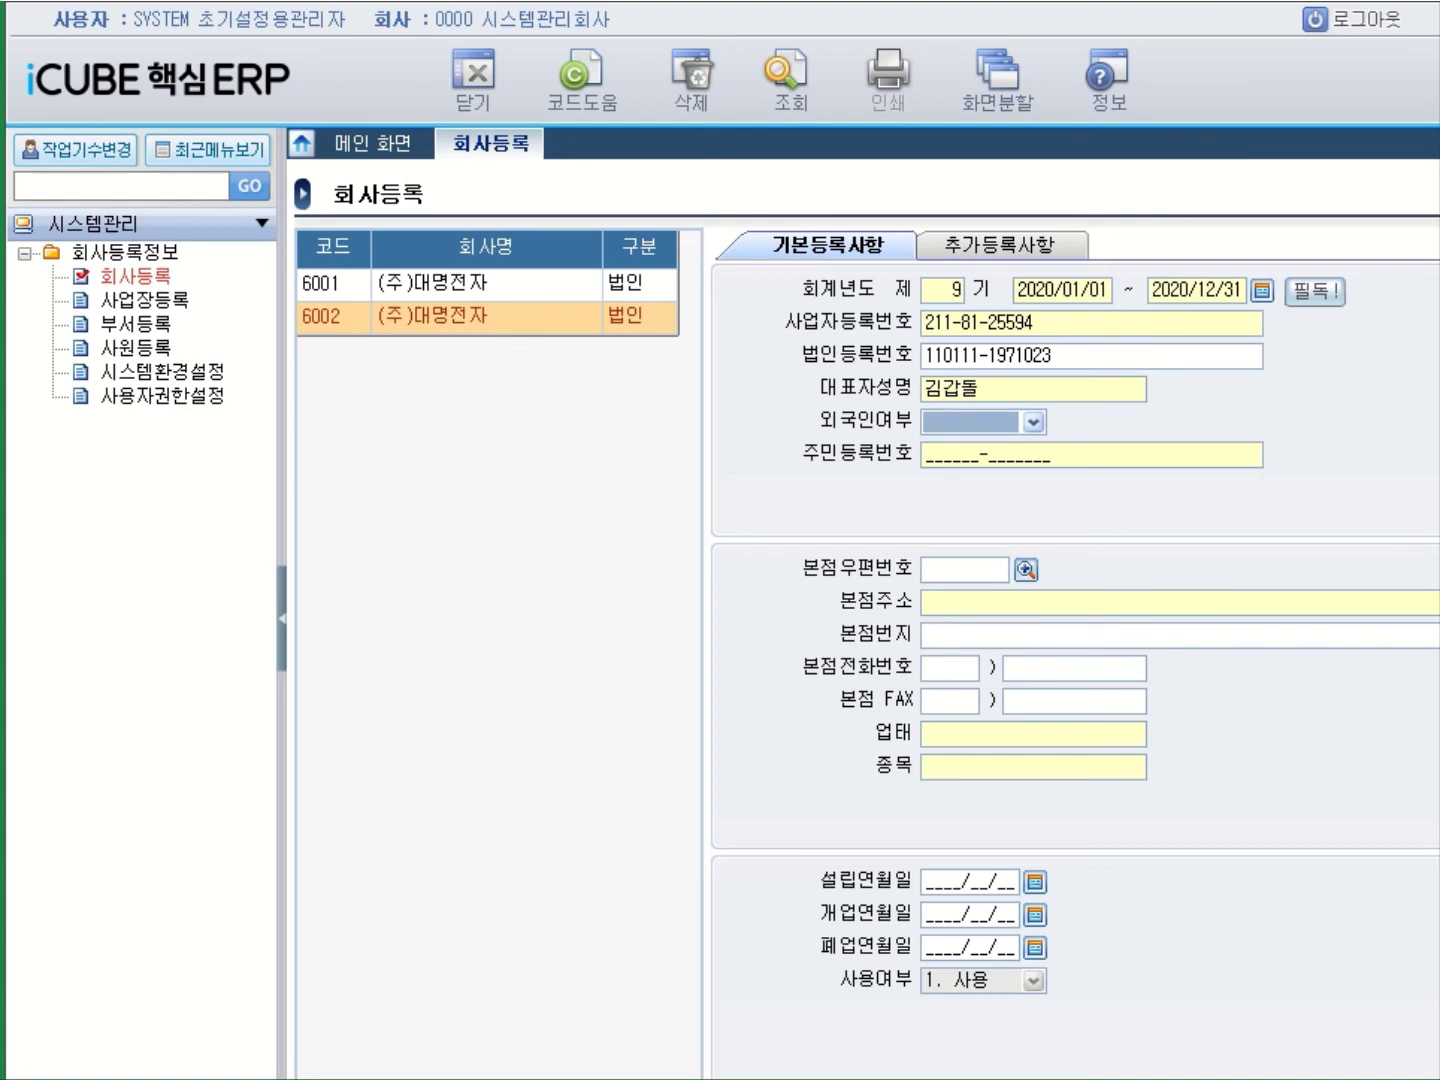
click(1031, 425)
key(Return)
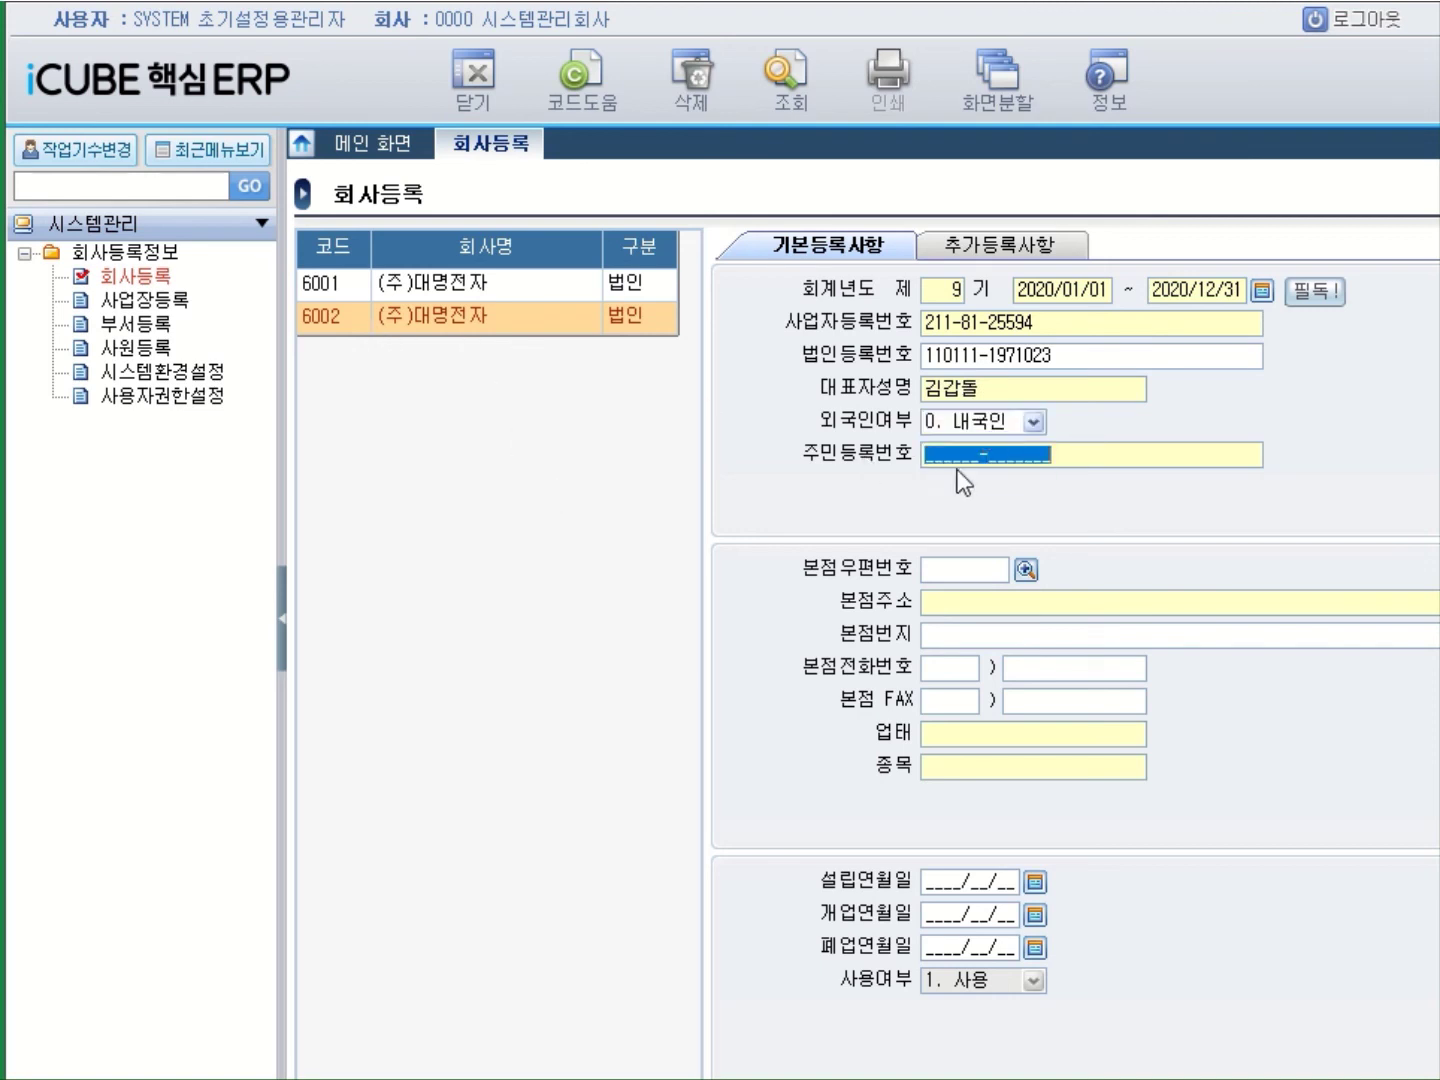
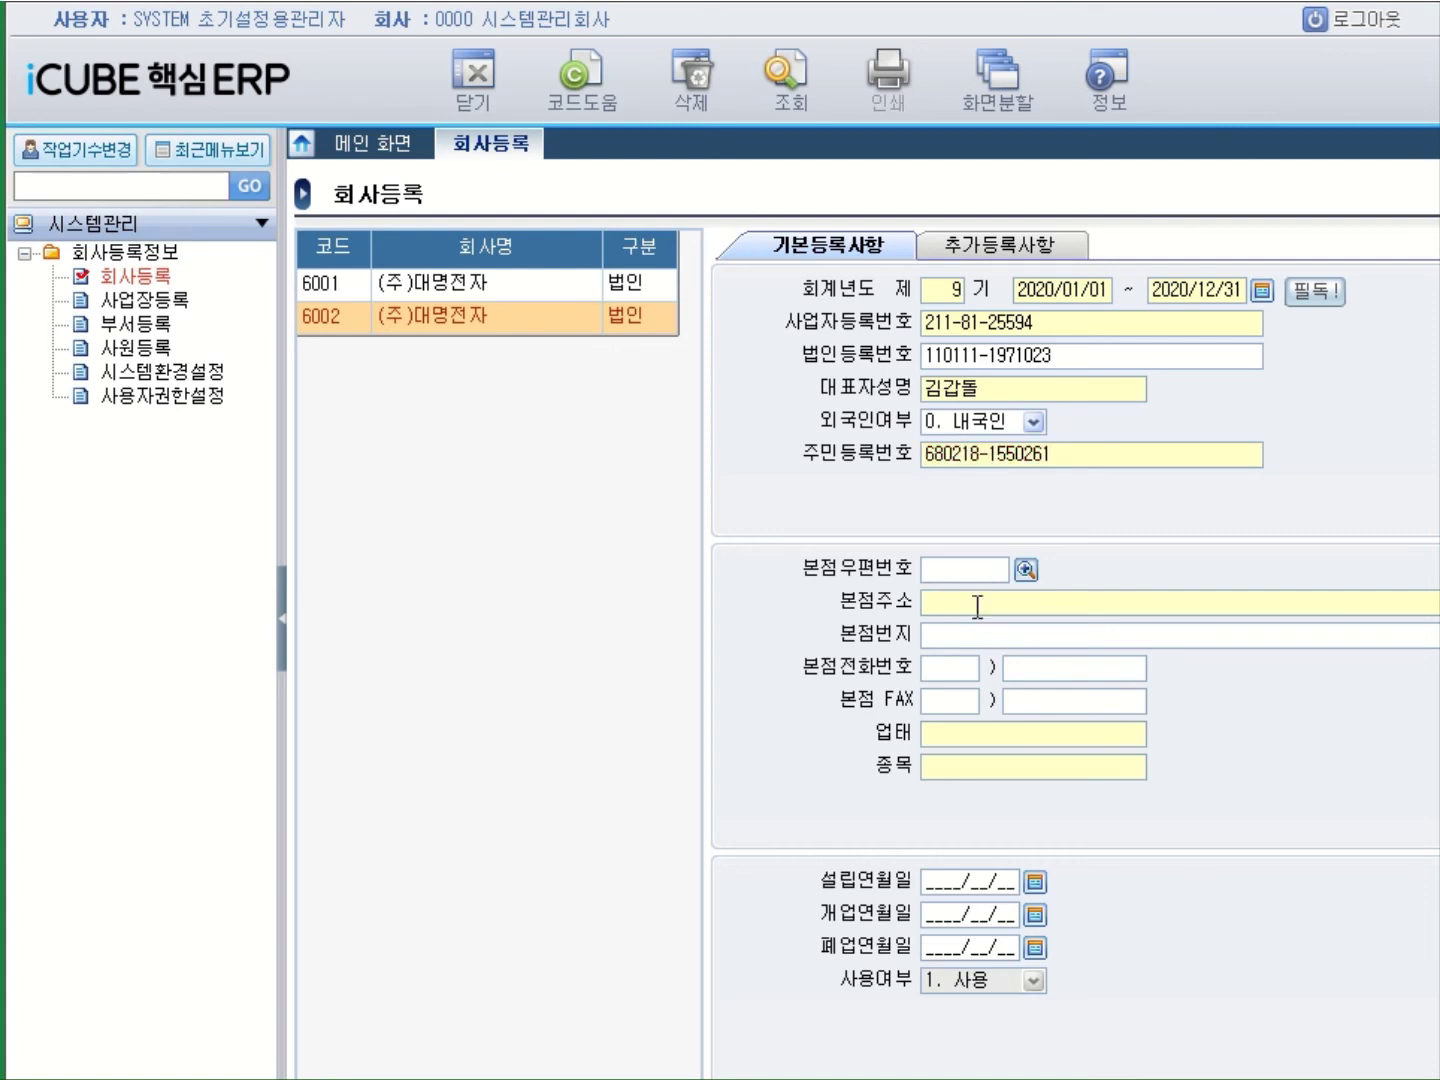
Fill company 6002's head-office postcode and address from the postcode lookup.
click(977, 605)
click(1026, 571)
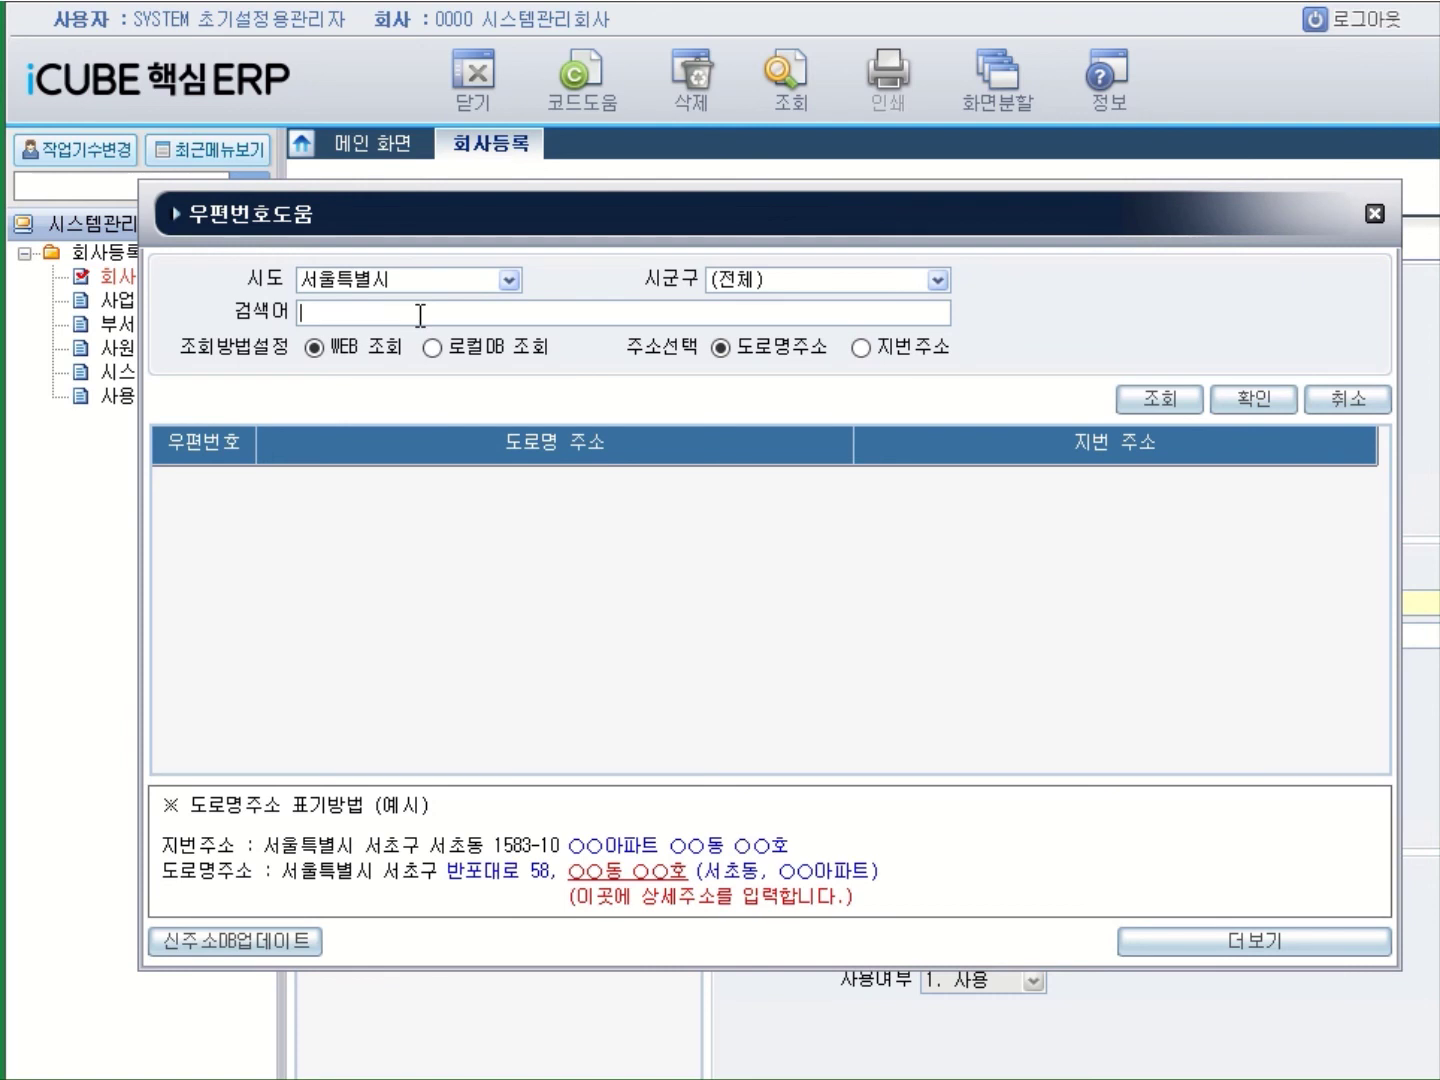
key(Return)
click(1253, 400)
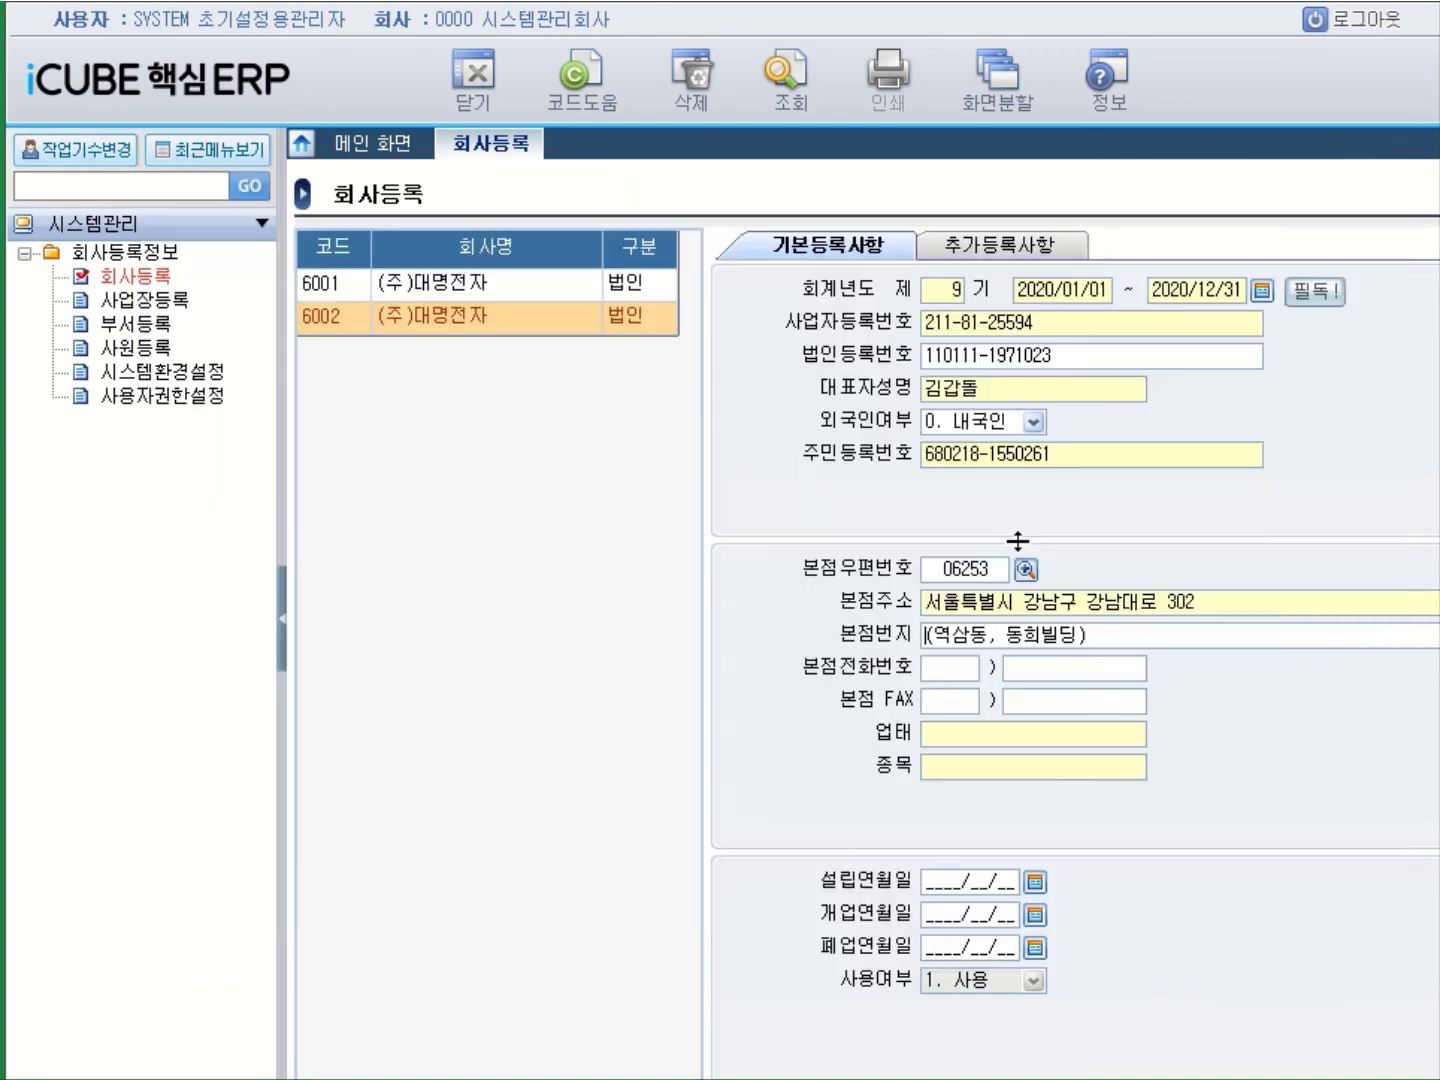
Enter 업태 제조, 종목 전자제품 and opening date 2012/02/01, save, then reselect row 6002.
click(954, 735)
text(ㅈ제조)
key(Return)
text(전자제품)
key(Return)
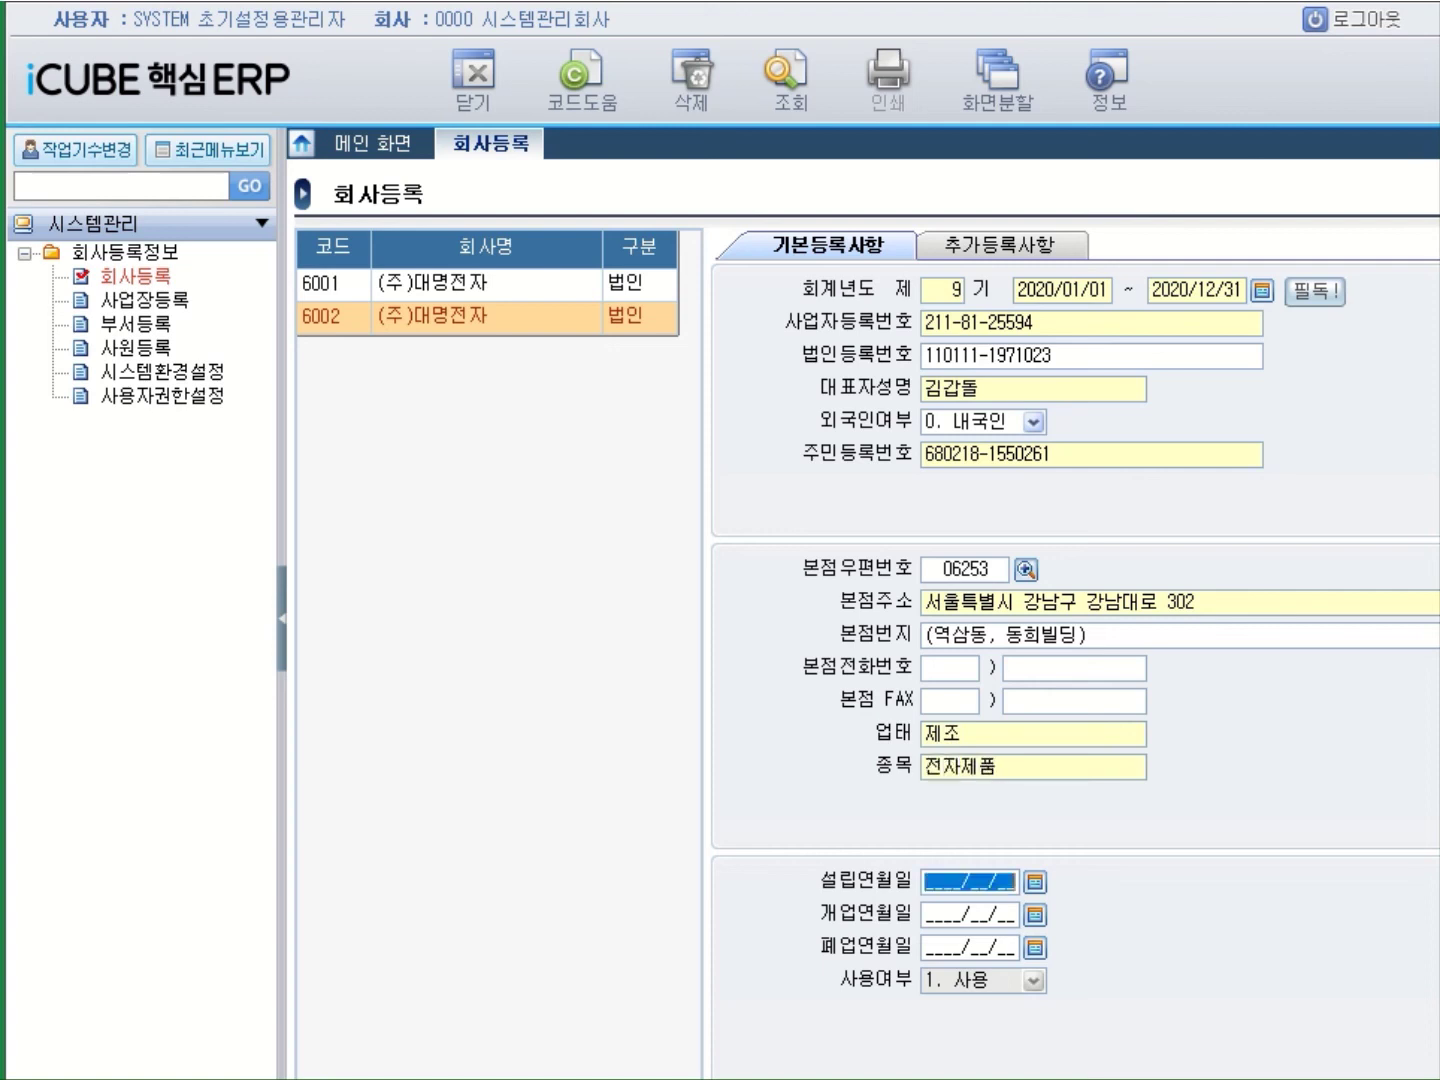
click(932, 910)
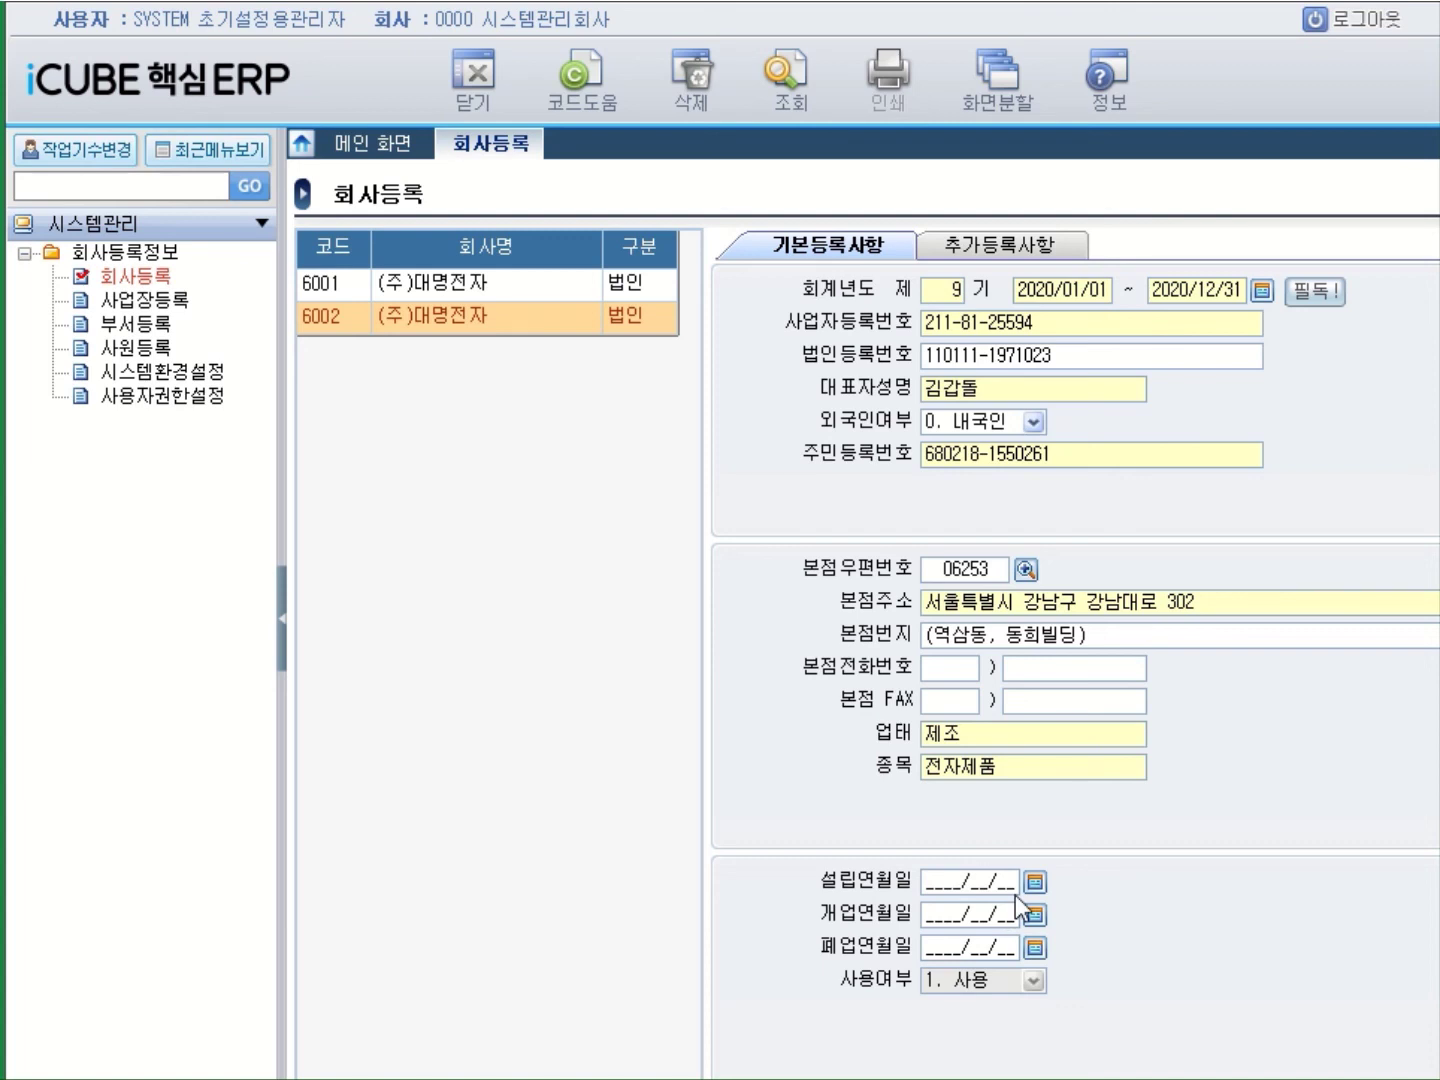
key(Tab)
text(2012/02/01)
key(Tab)
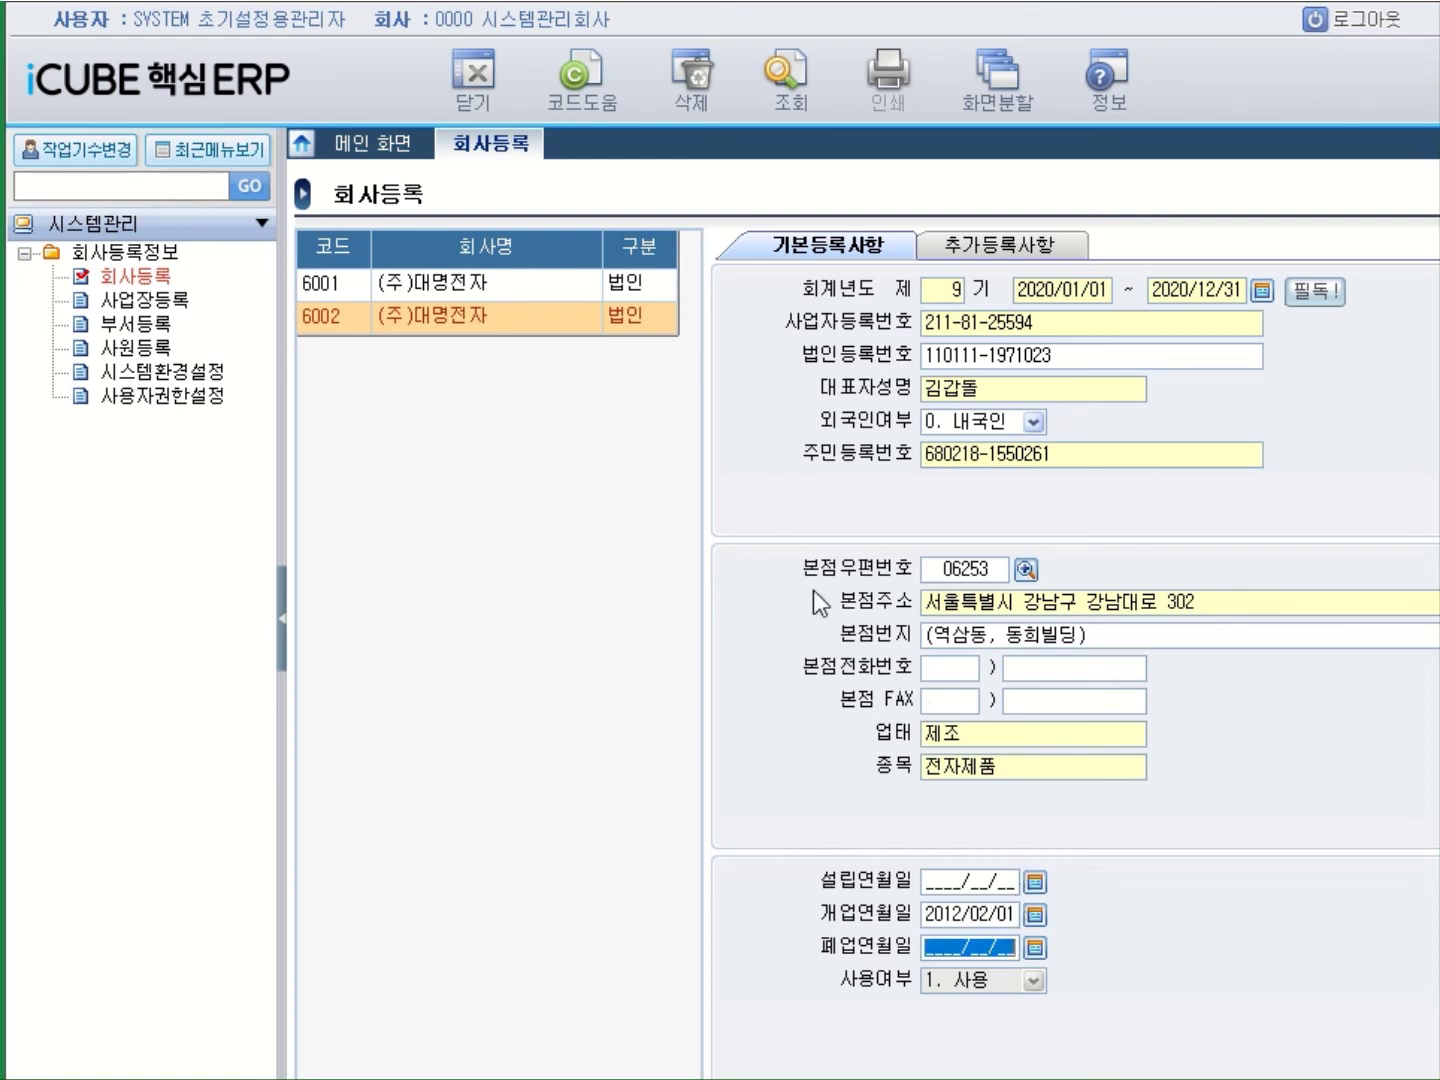
key(Return)
click(342, 330)
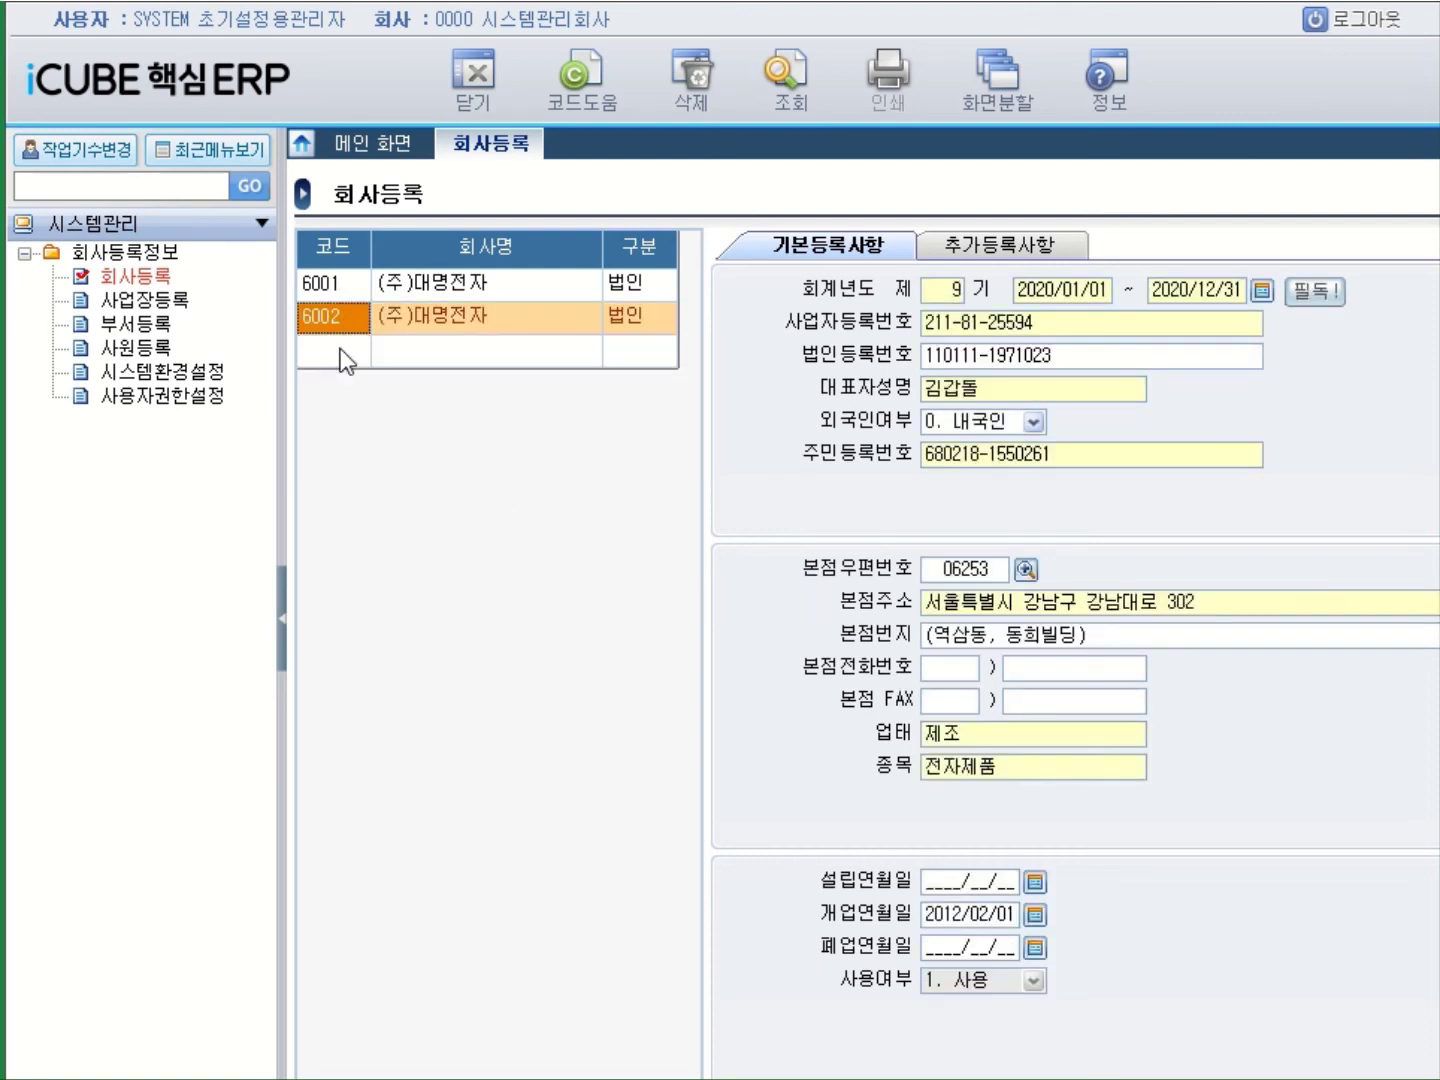
In company 6001, change the business number's last digit to 3, then restore it to 4.
click(355, 282)
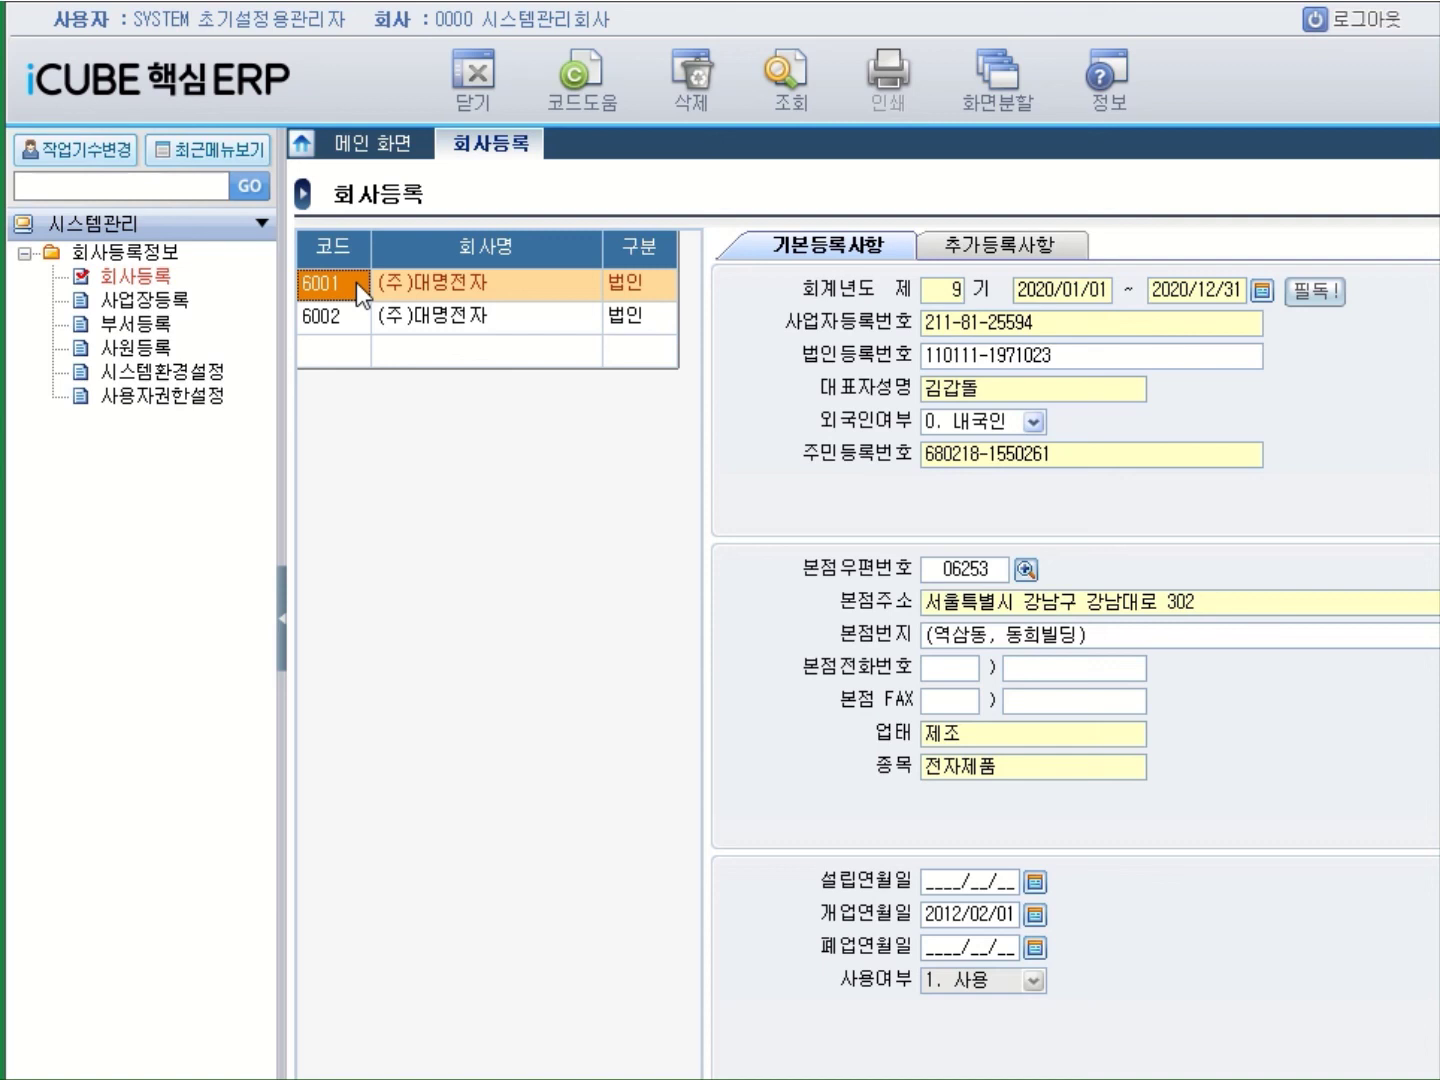
click(1025, 321)
click(1044, 325)
key(BackSpace)
text(3)
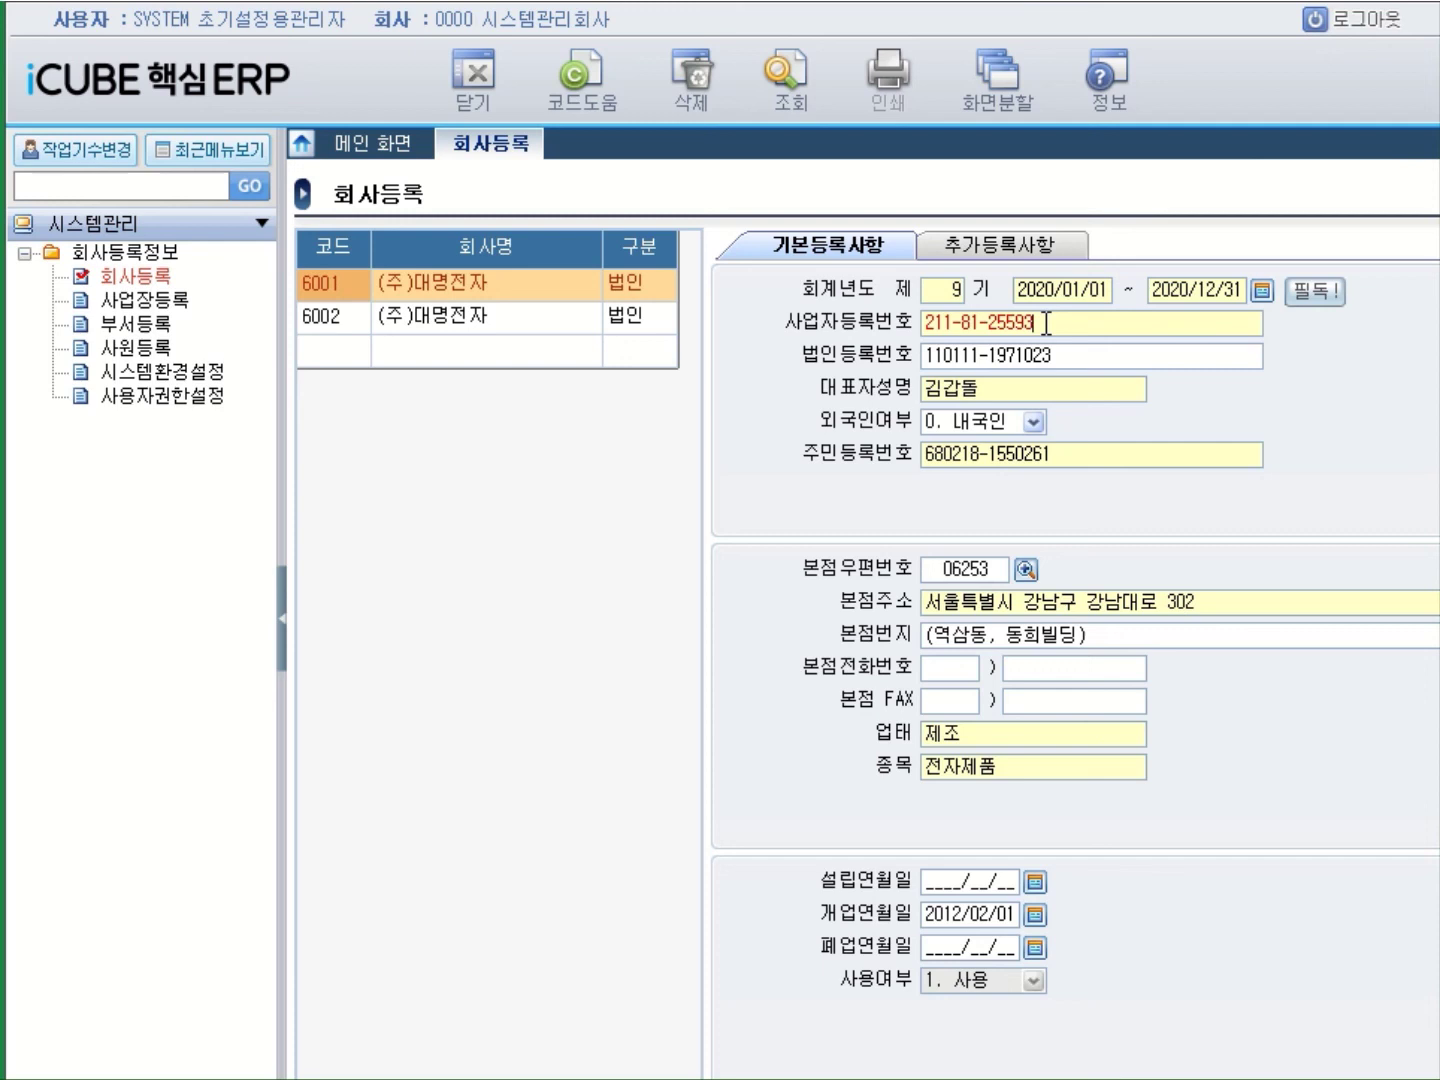
key(BackSpace)
text(4)
Log out and log back in to company 6001 as SYSTEM with the administrator password.
click(1360, 30)
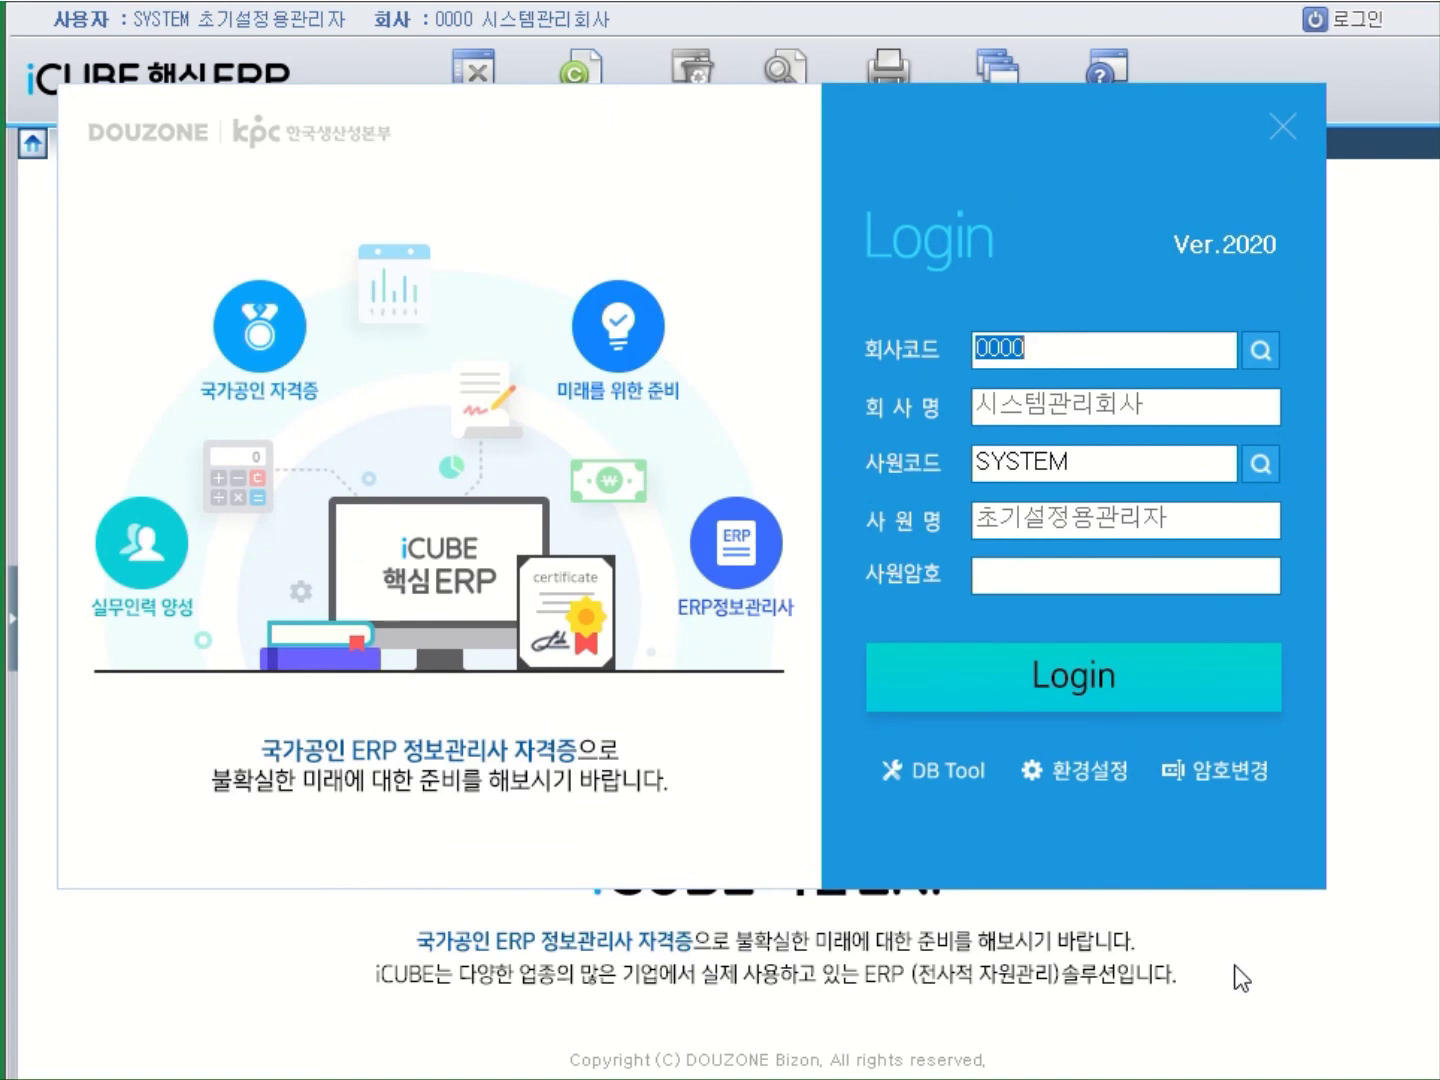
click(1262, 355)
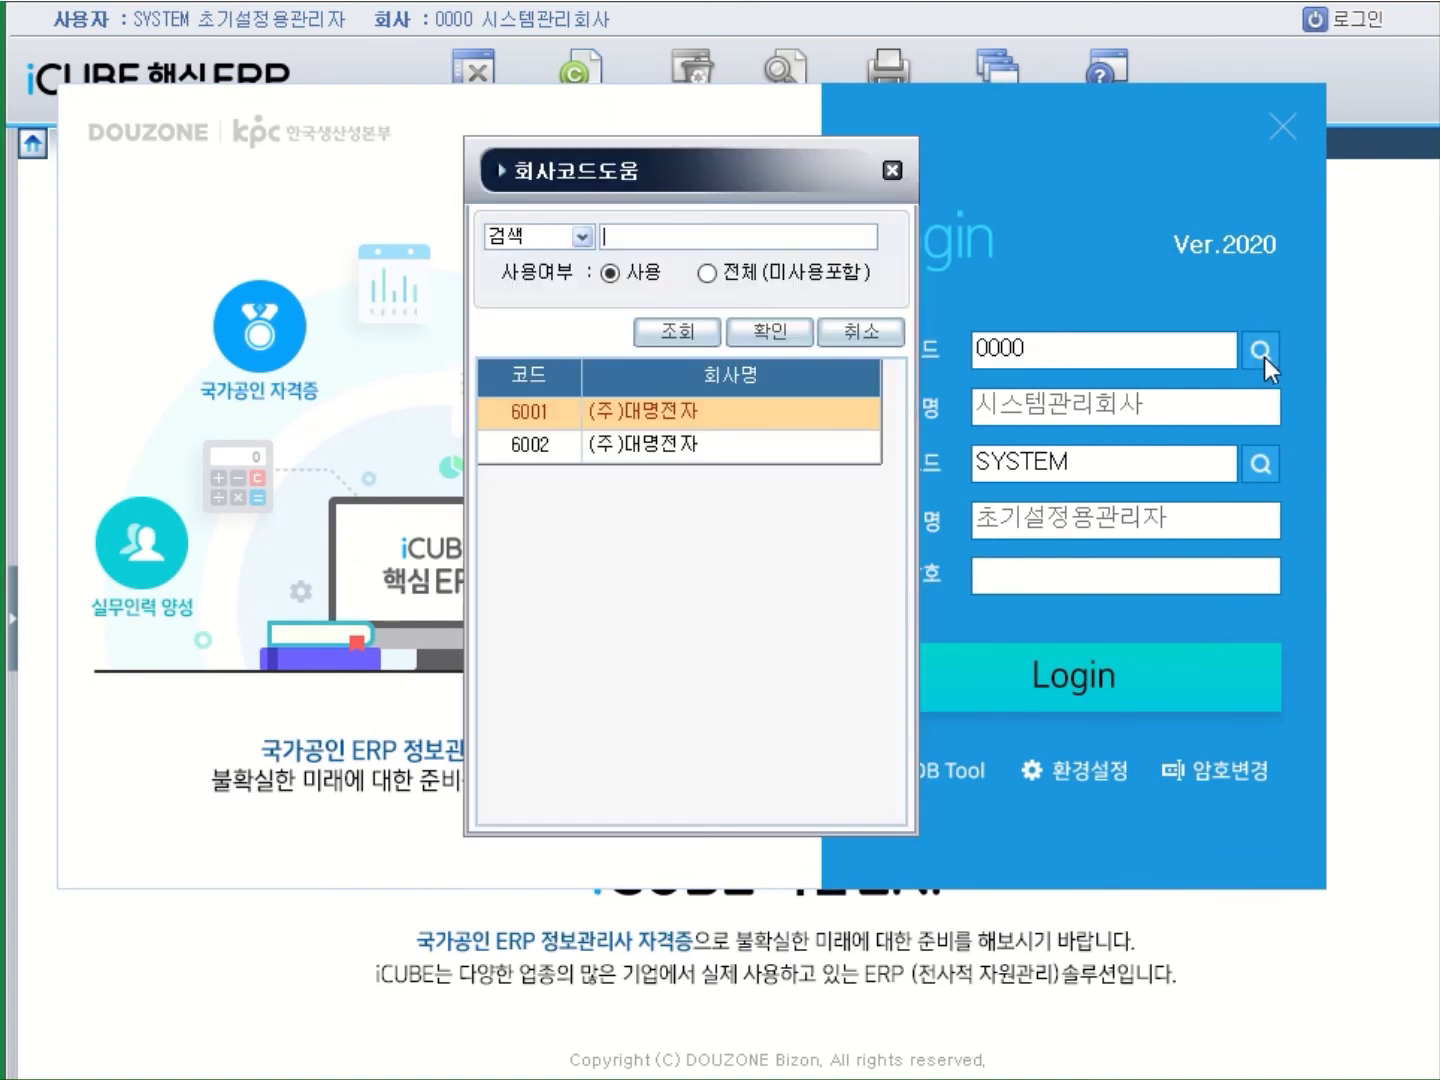
double_click(680, 412)
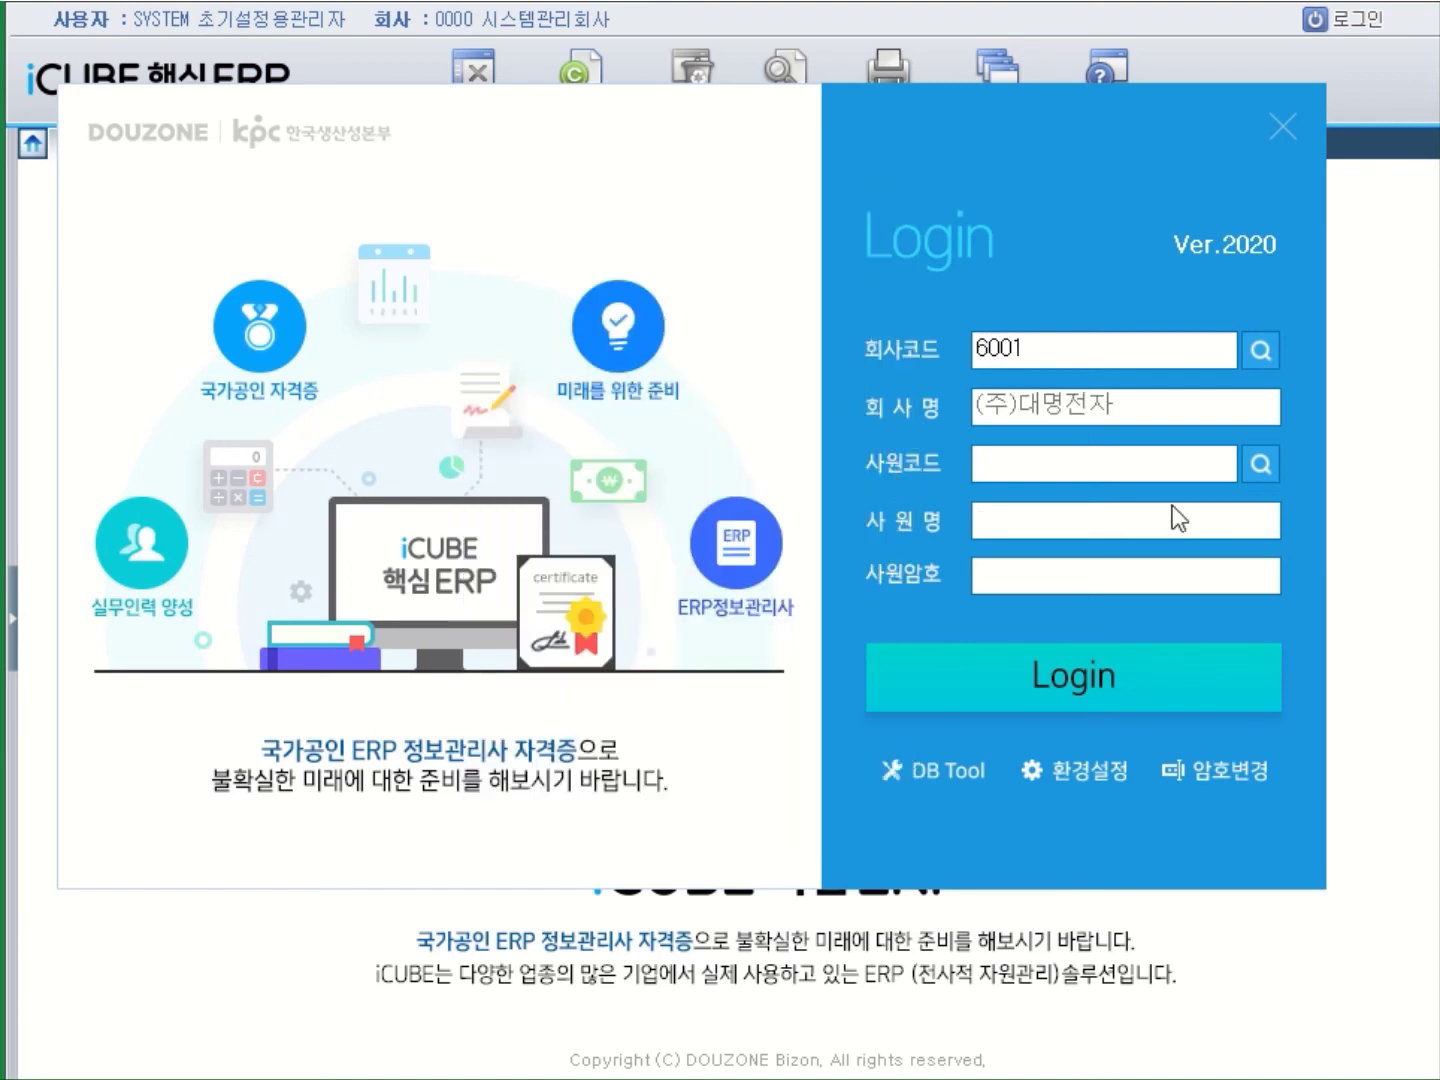
click(1260, 464)
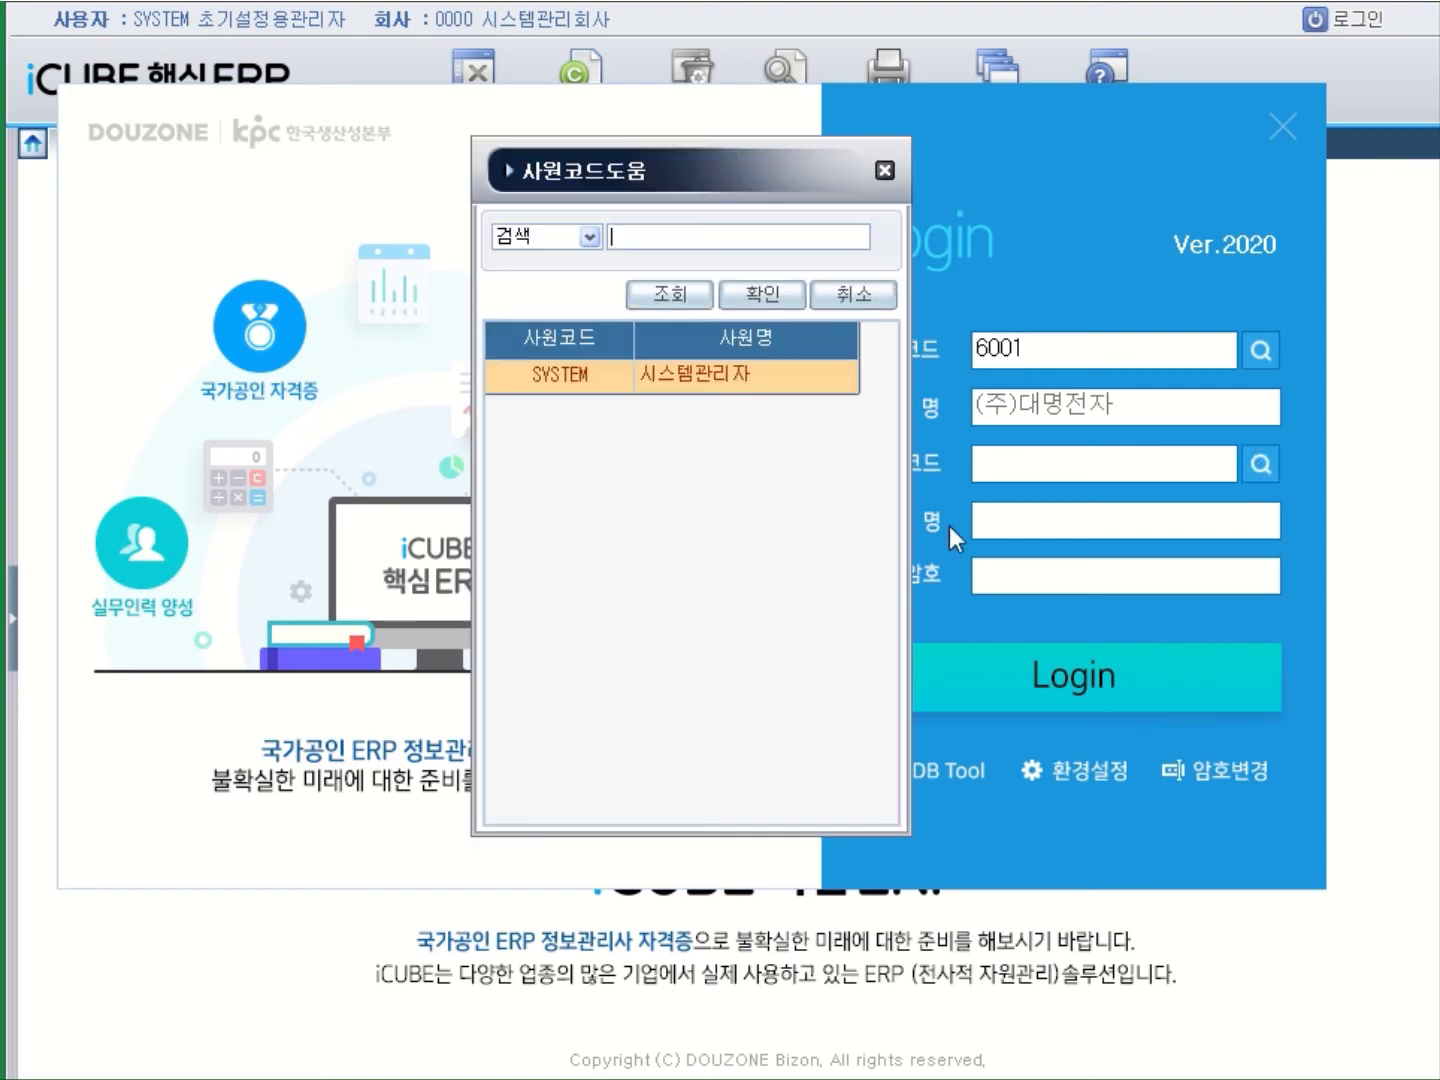
double_click(745, 385)
drag(1119, 456, 919, 430)
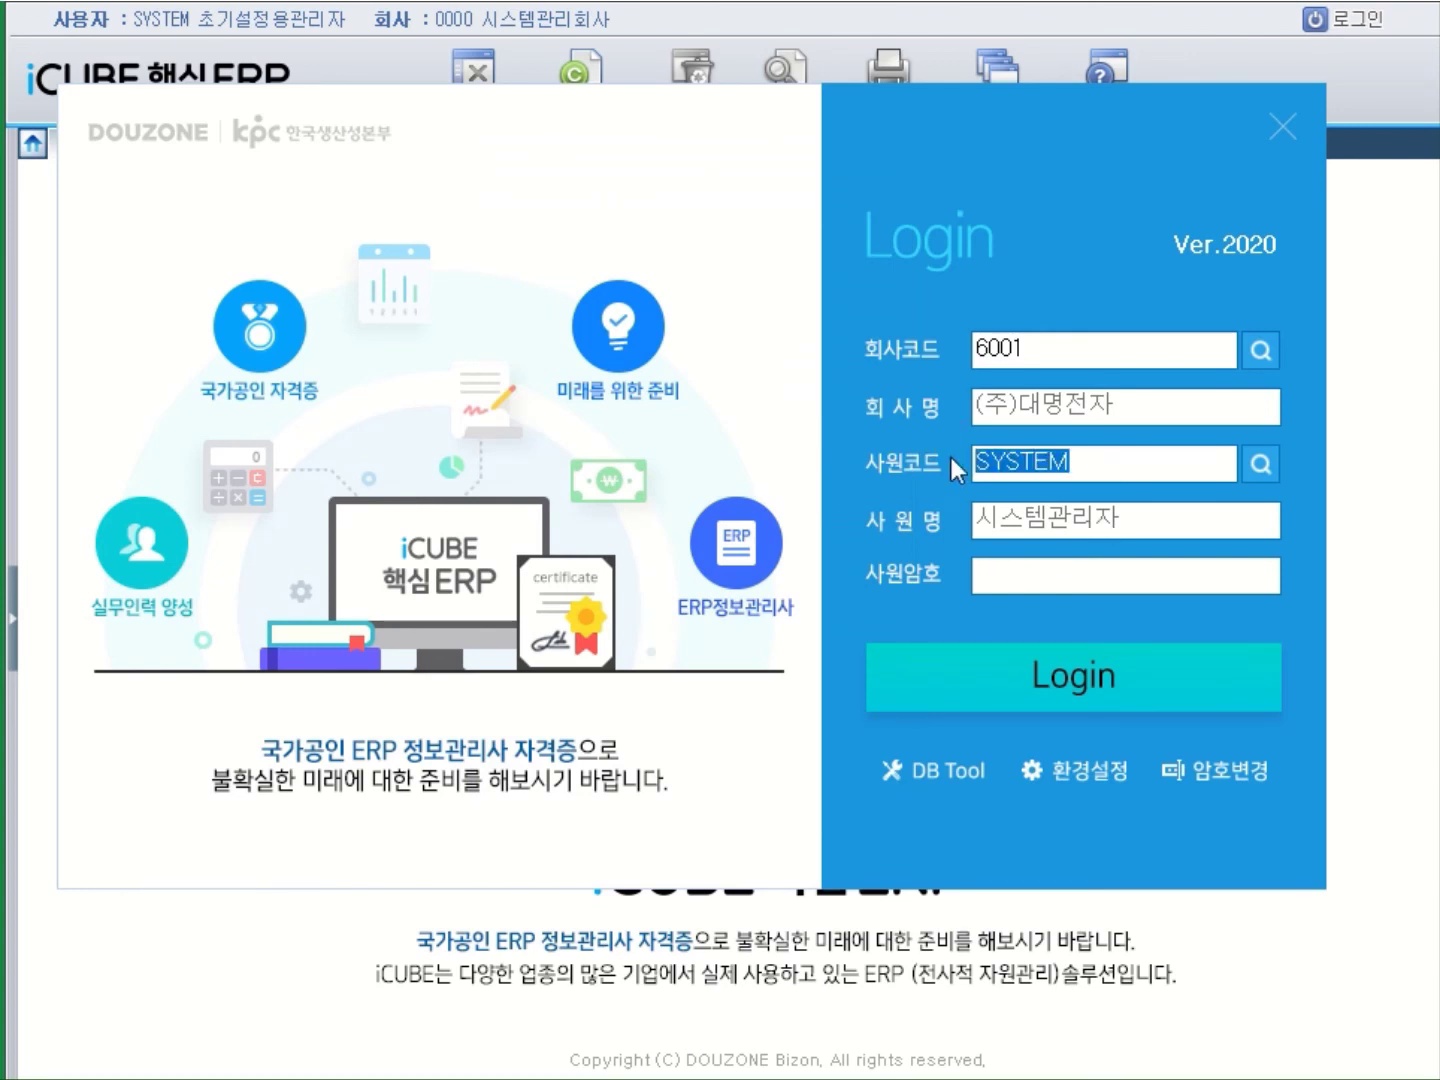
click(1015, 581)
text(******)
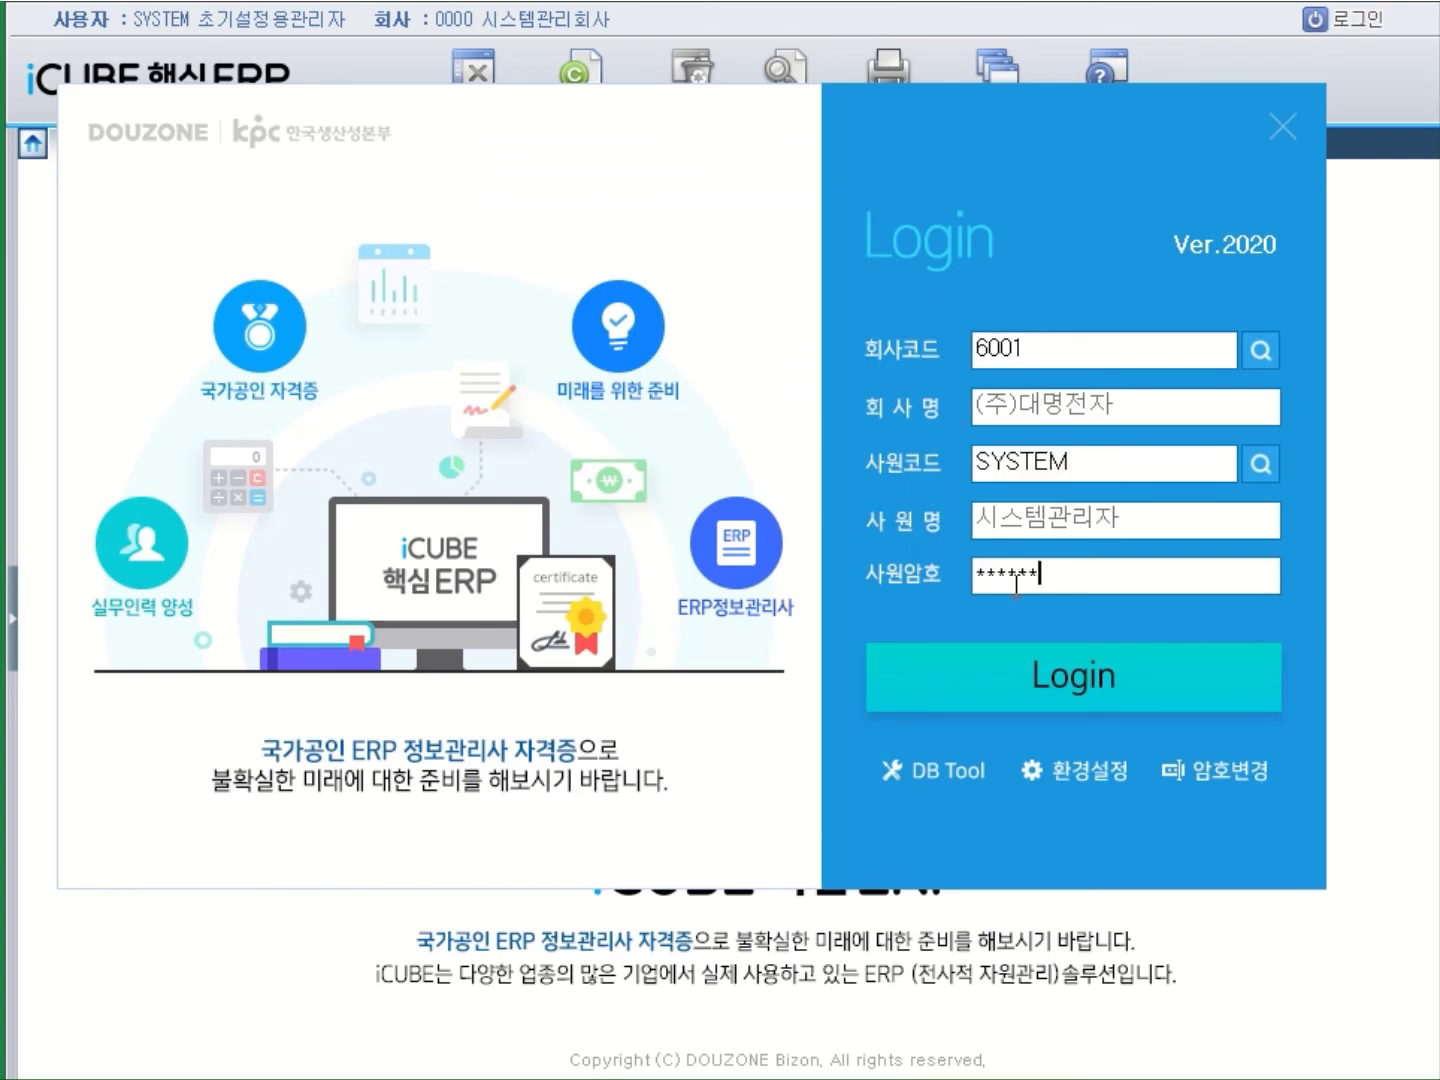
click(1019, 675)
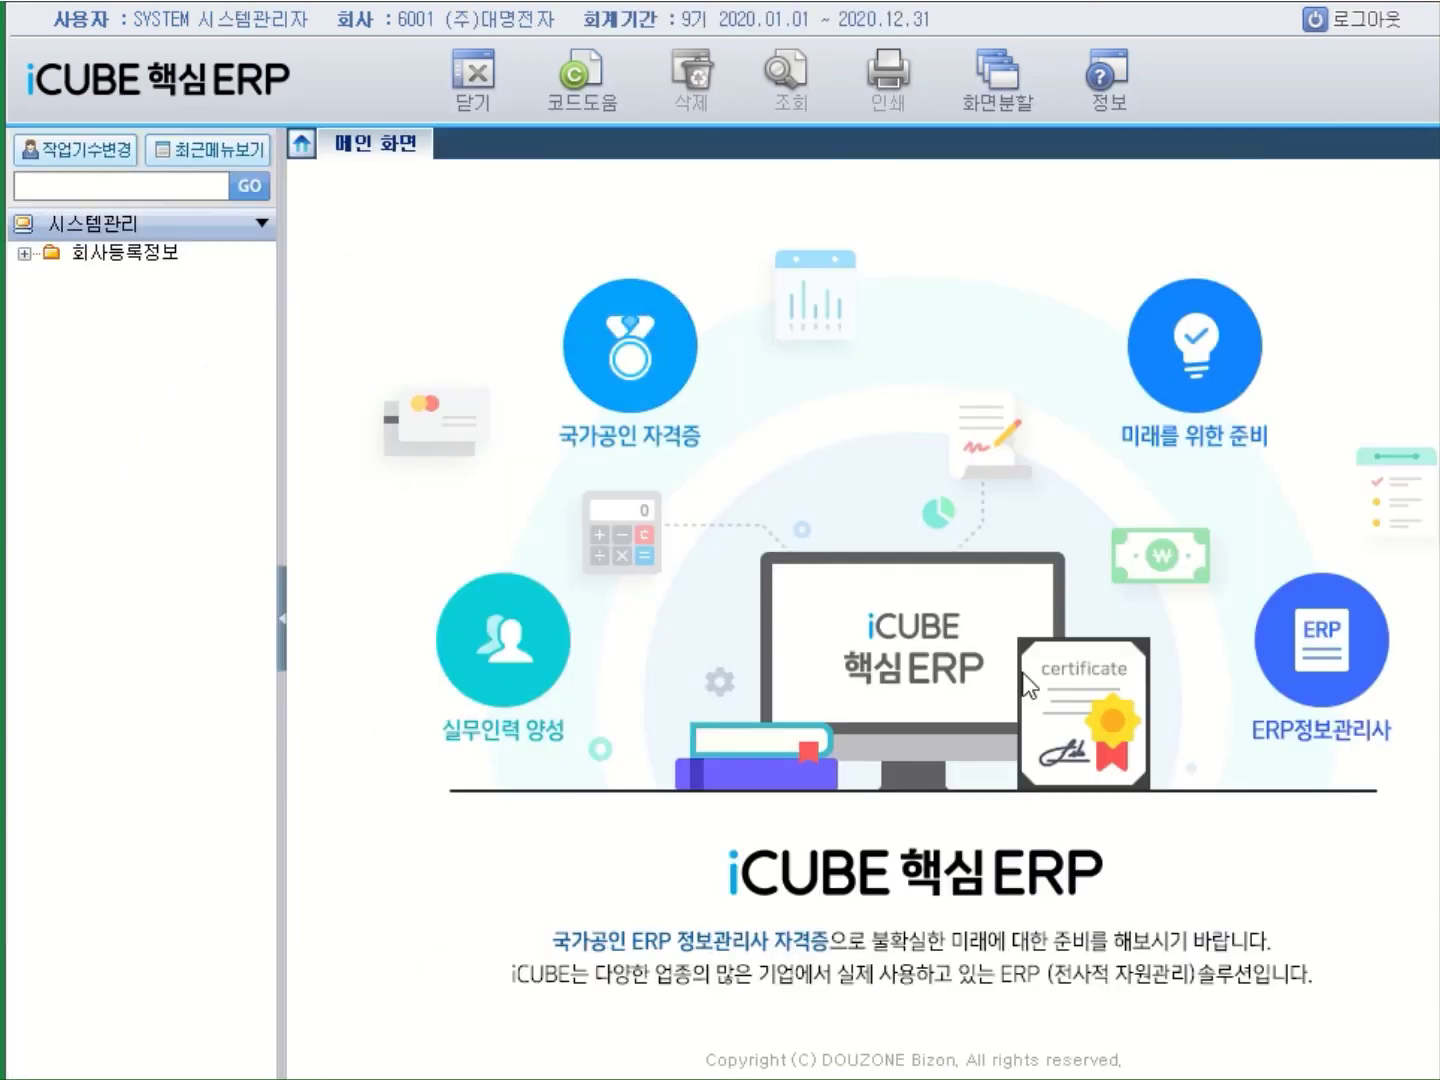